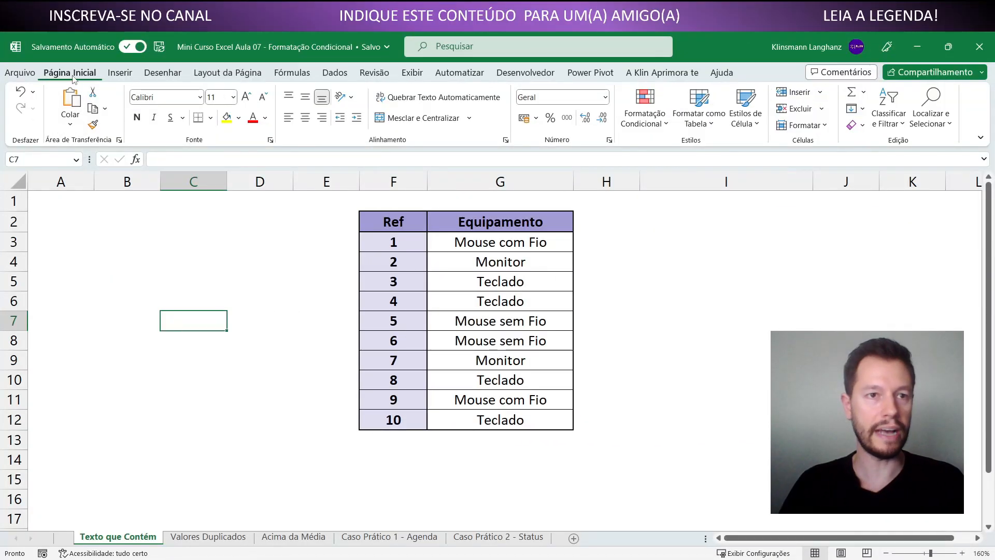
click(663, 125)
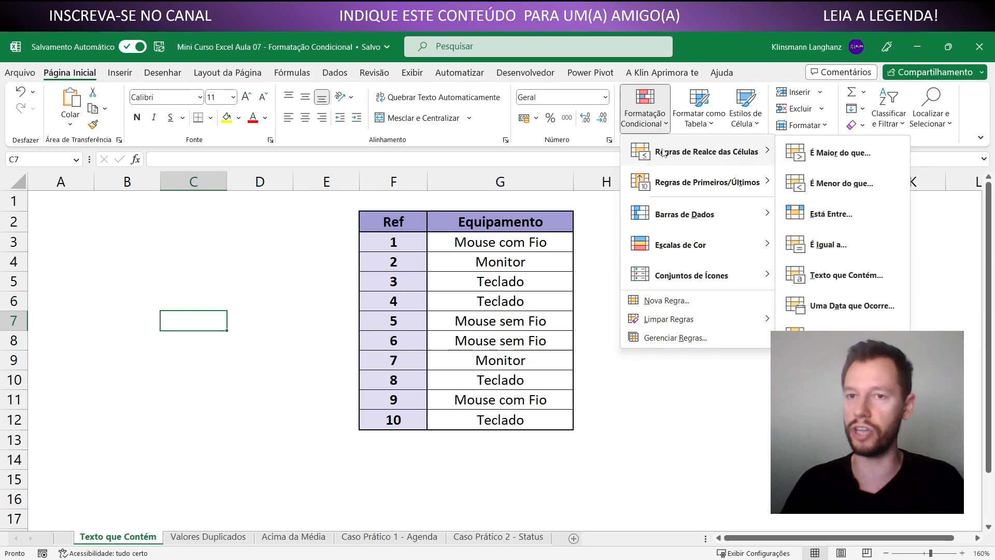
mouse_move(740, 182)
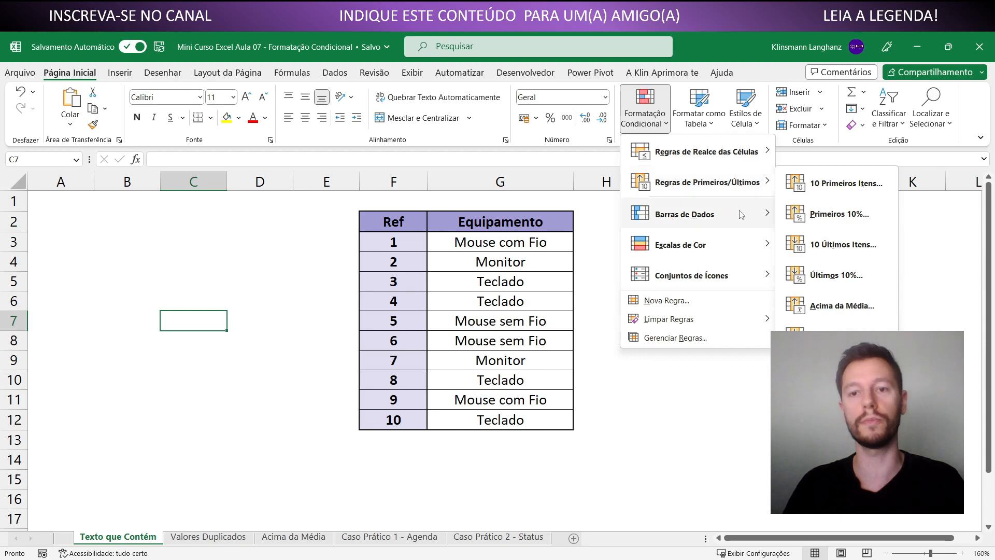
mouse_move(733, 277)
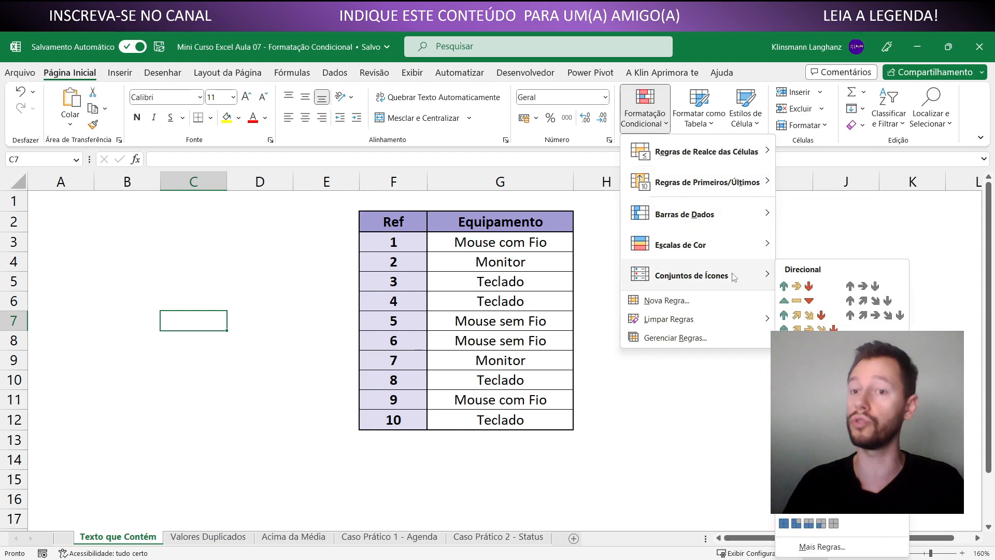
mouse_move(700, 157)
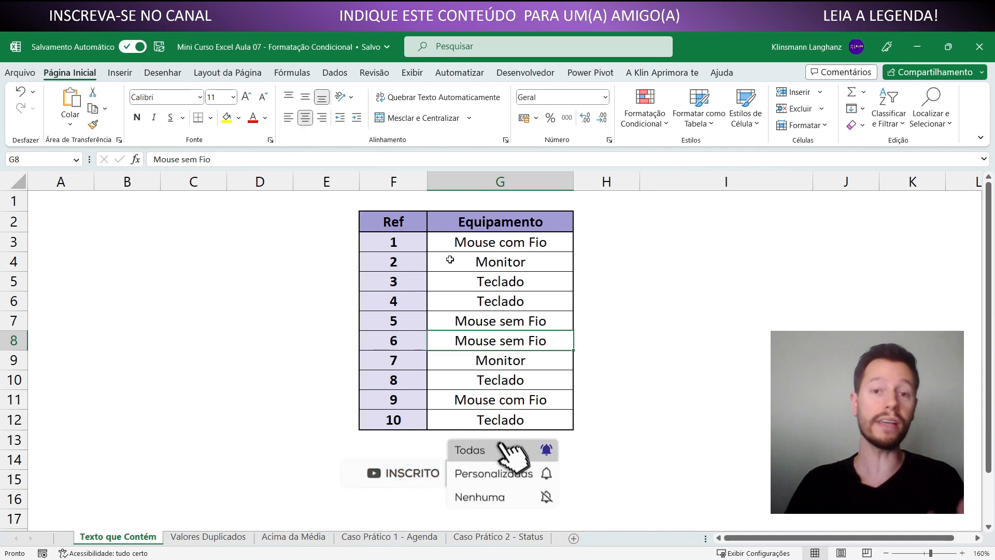
click(652, 125)
mouse_move(705, 152)
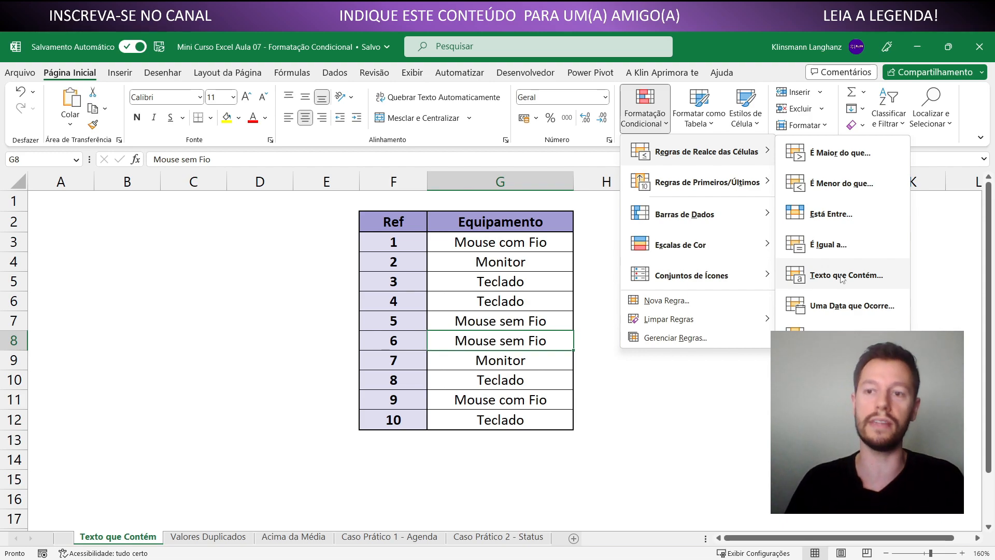
click(648, 338)
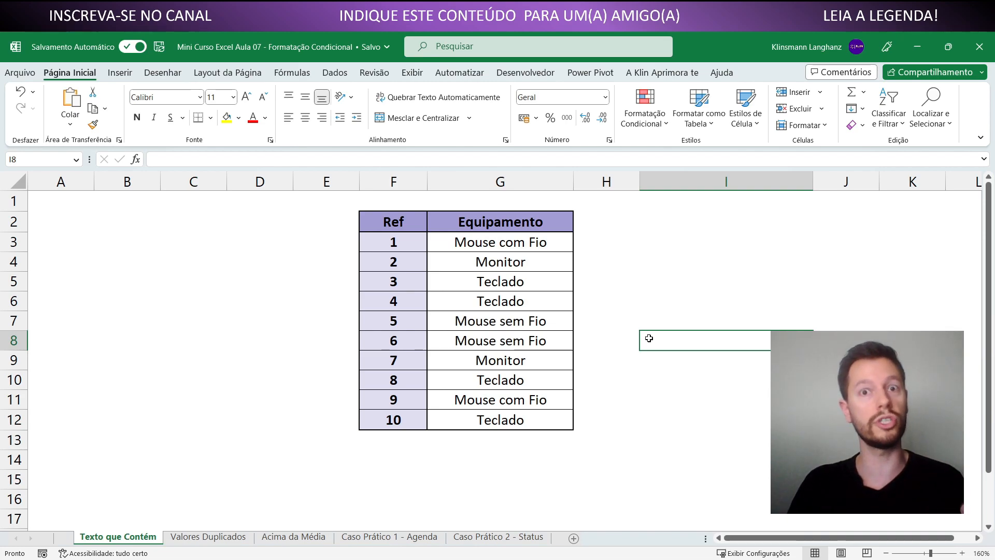
Create a Text That Contains highlight rule on the equipment cells G3:G12, matching the text "Mouse"
drag(456, 244, 488, 422)
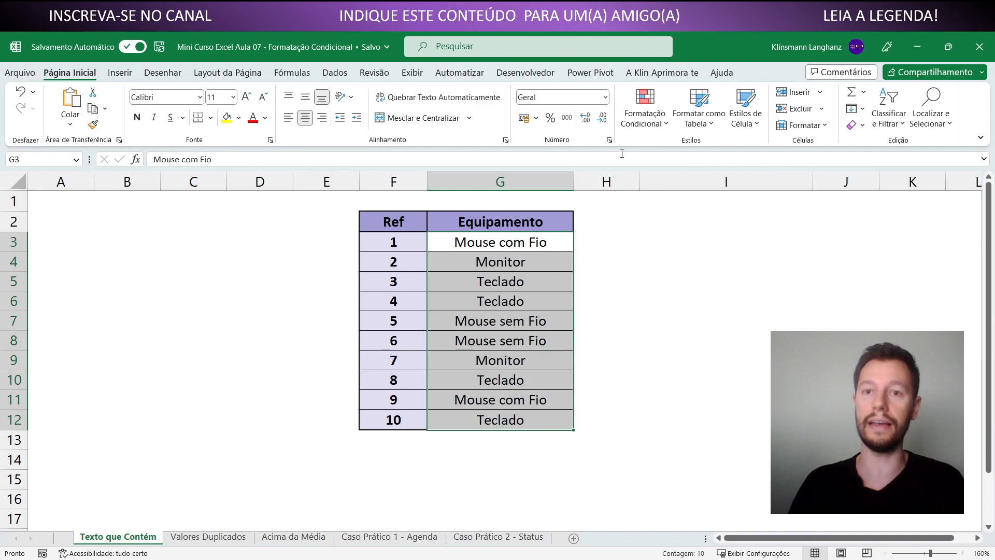
click(643, 125)
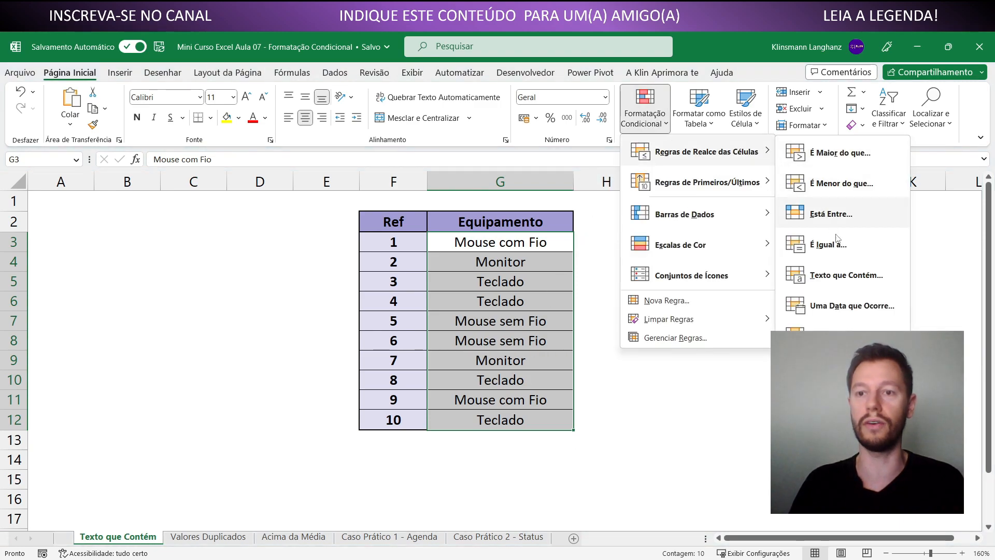
click(844, 274)
drag(310, 382, 433, 454)
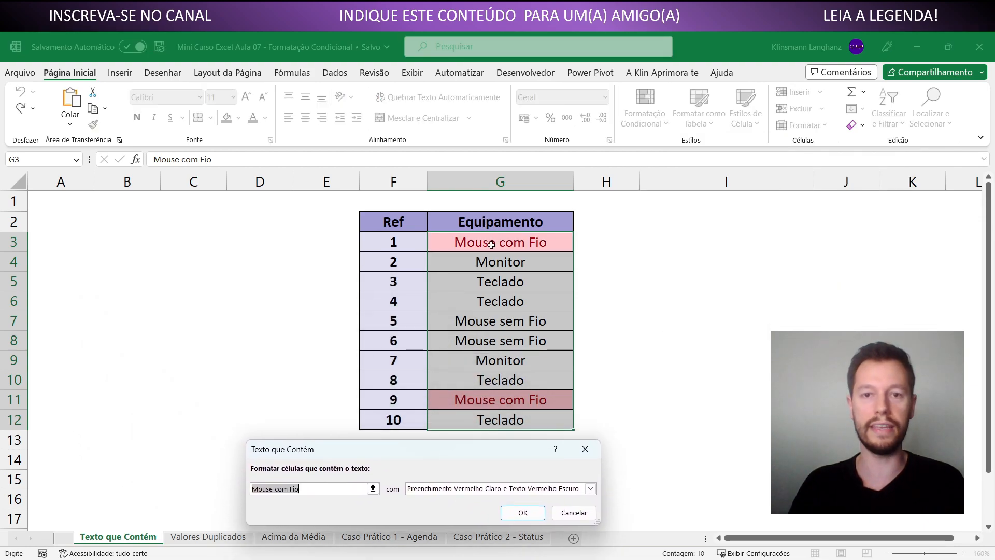
click(310, 488)
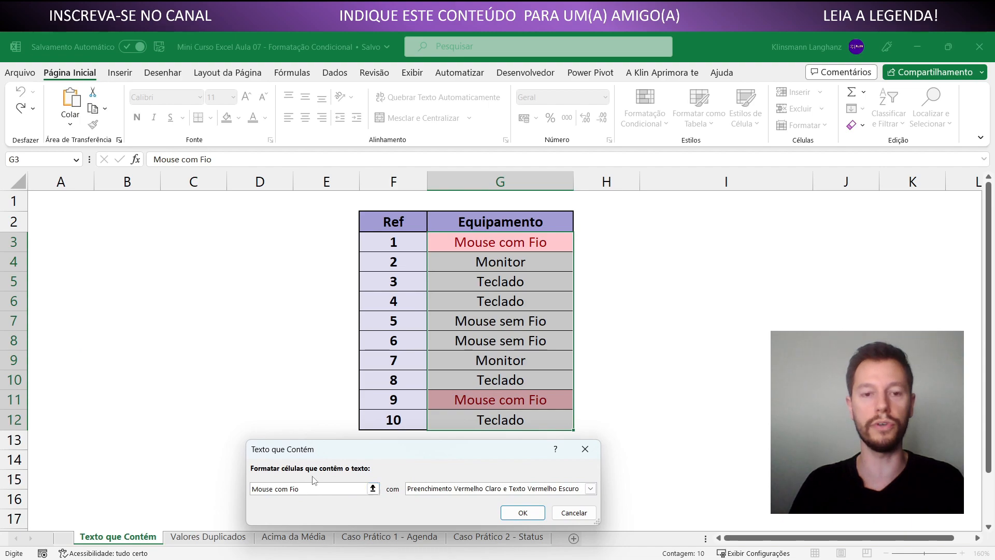
drag(322, 452, 388, 286)
drag(366, 325, 349, 328)
key(BackSpace)
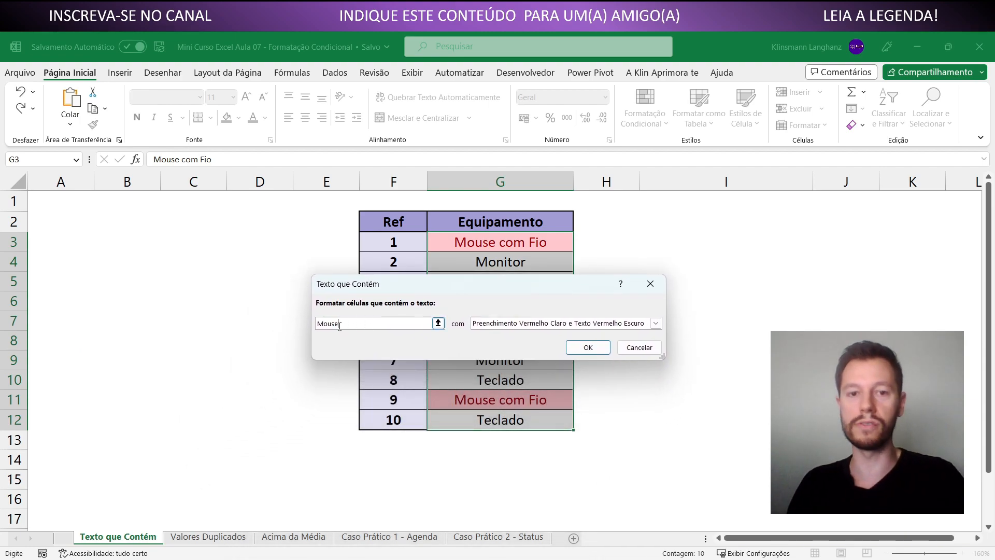
Give the matching cells the green fill with dark green text format and apply the rule
click(656, 322)
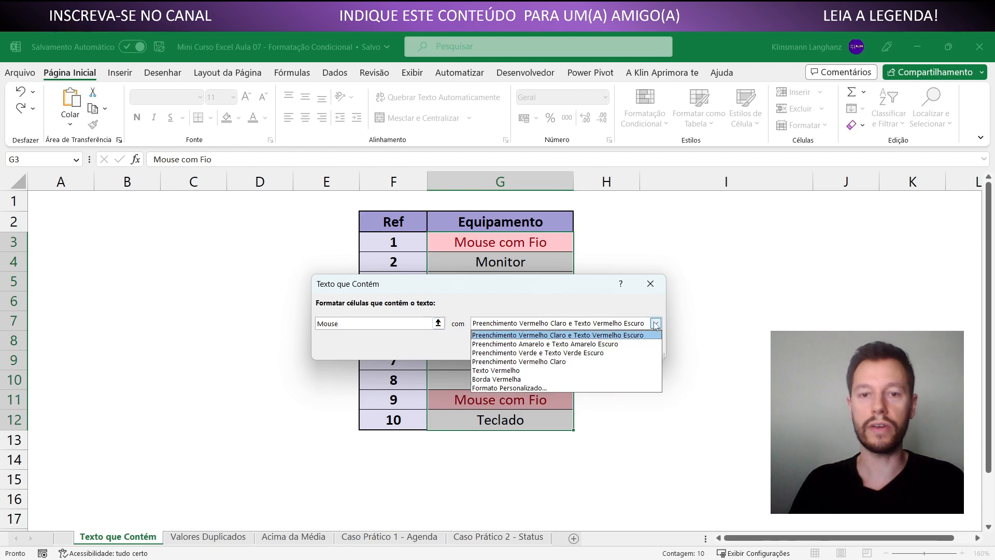
click(565, 353)
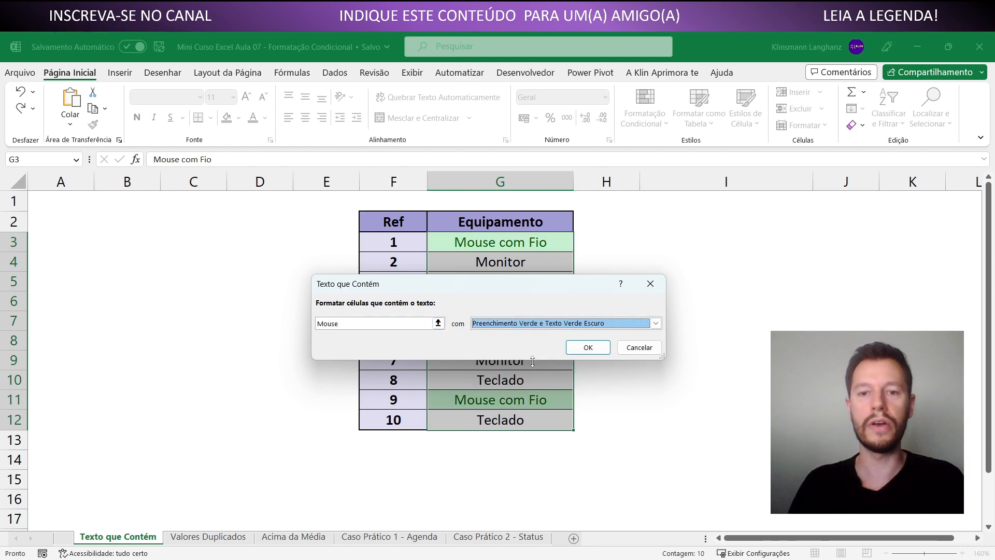
click(587, 347)
click(524, 449)
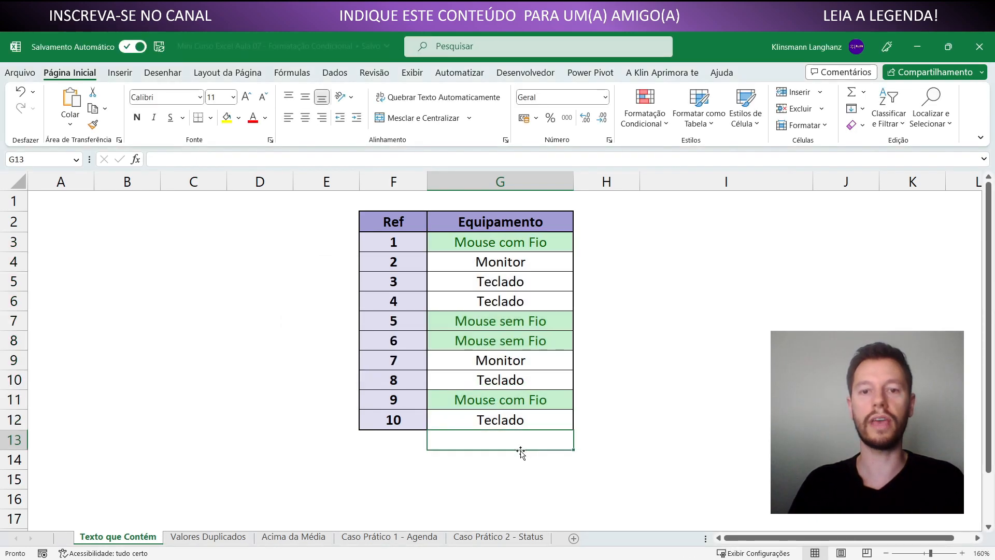
click(476, 285)
click(470, 244)
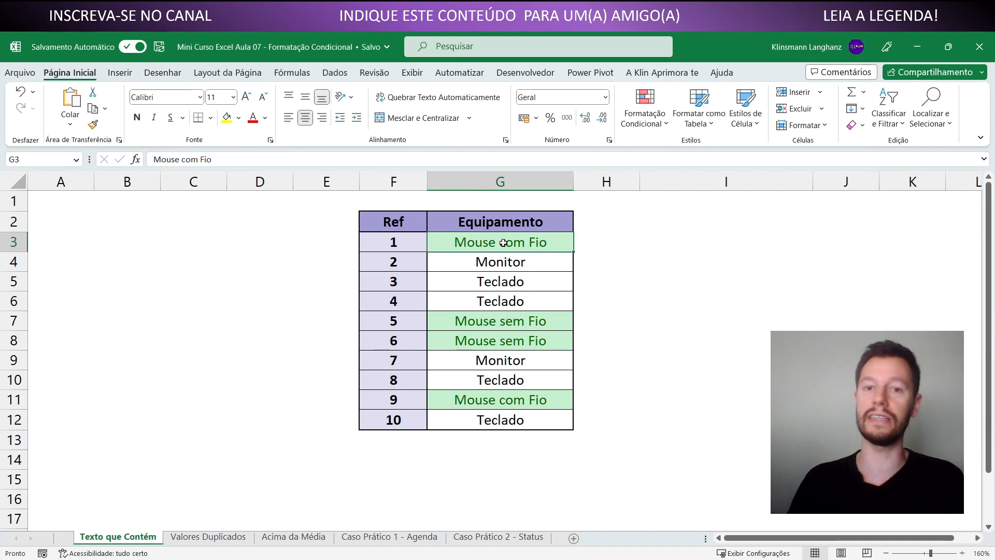
drag(461, 243, 477, 419)
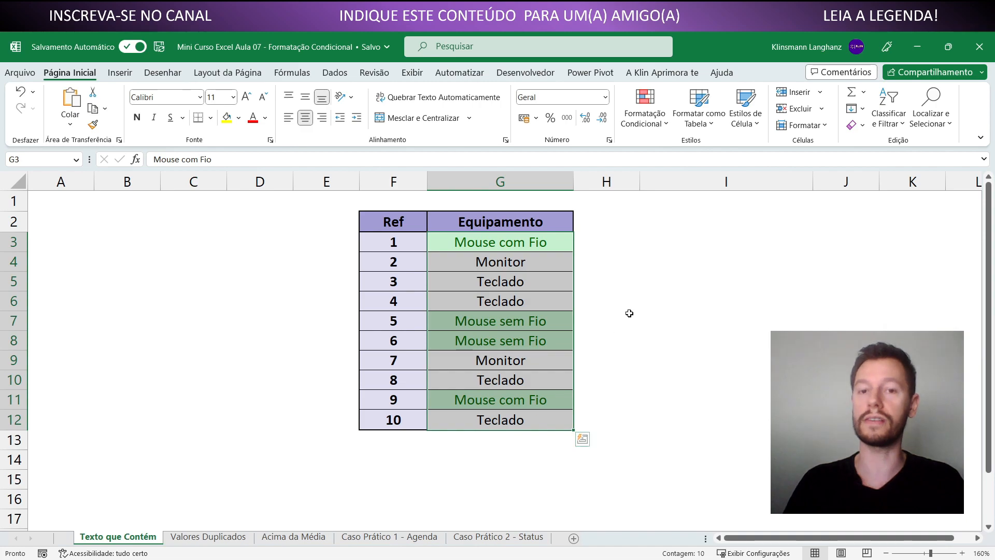
click(585, 304)
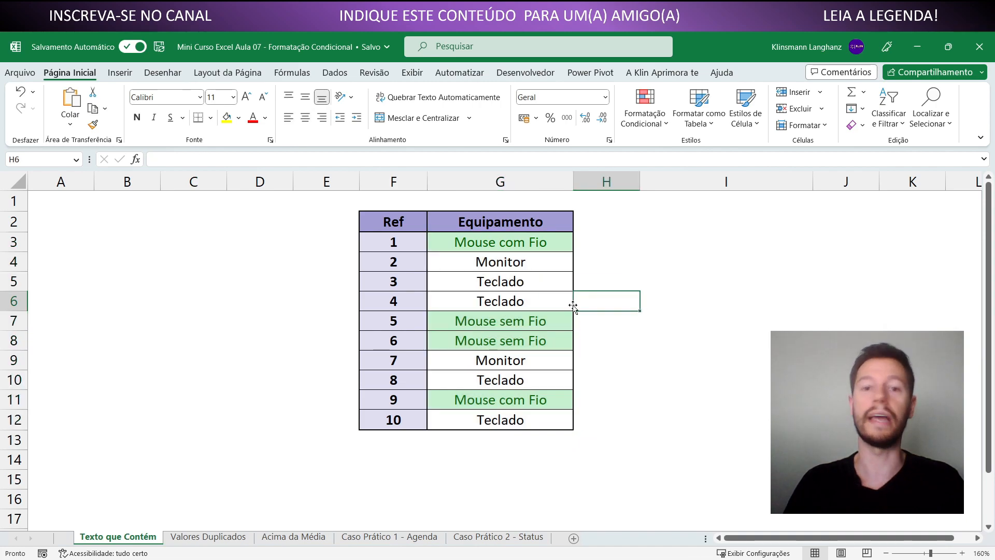
Replace the equipment name in G5 with "Mouses" to test the text rule
click(524, 284)
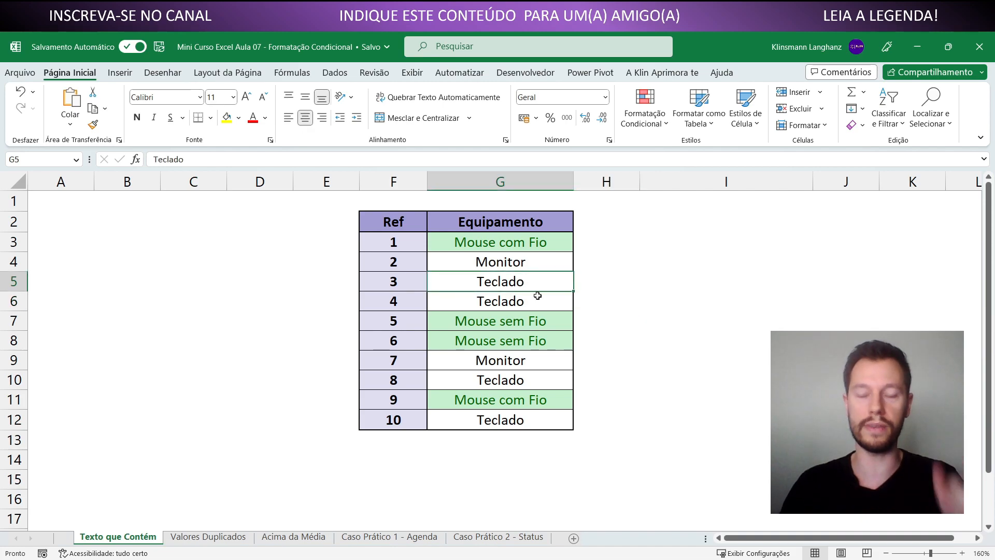
text(Mouses)
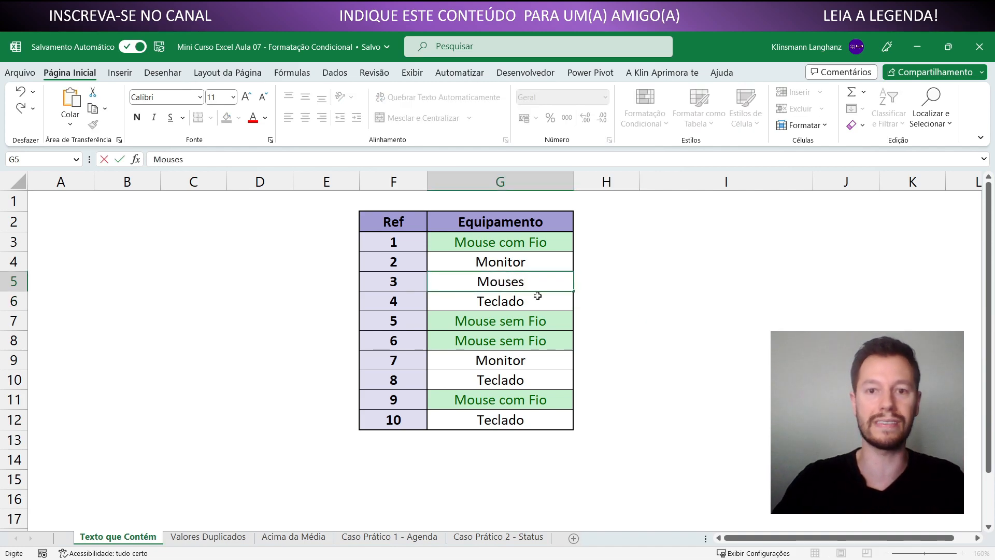
key(Return)
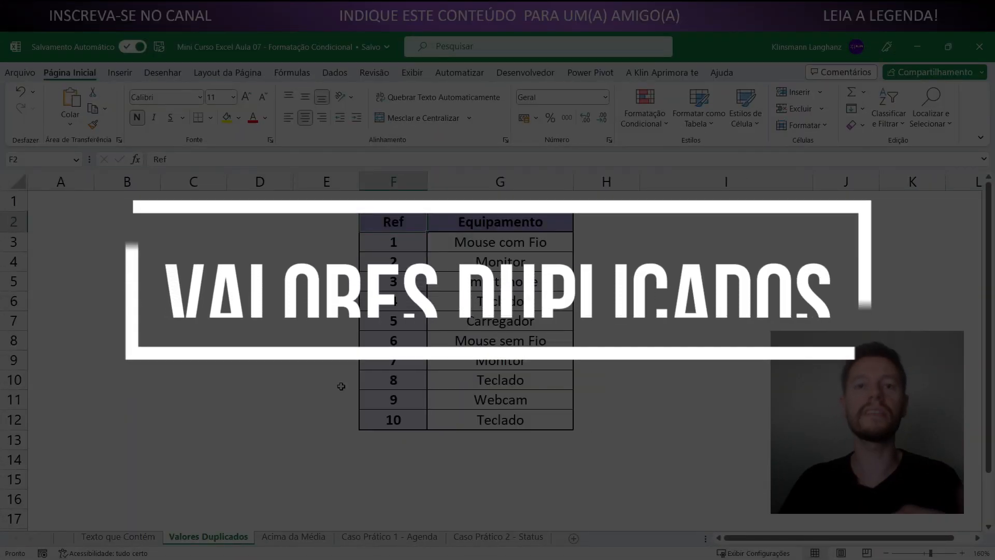
Highlight duplicate values in G3:G12 of the Valores Duplicados sheet with light red fill and dark red text
drag(485, 244, 500, 421)
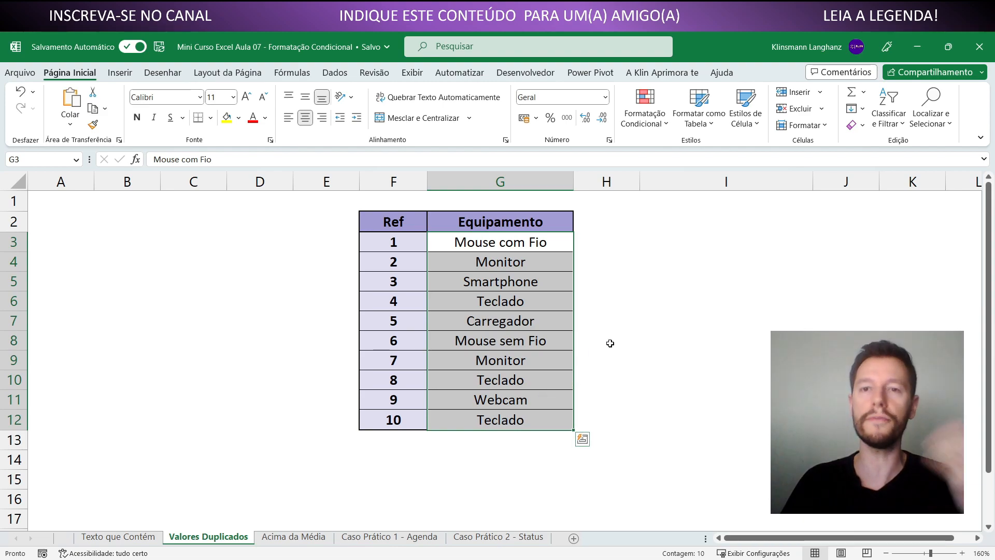
click(648, 130)
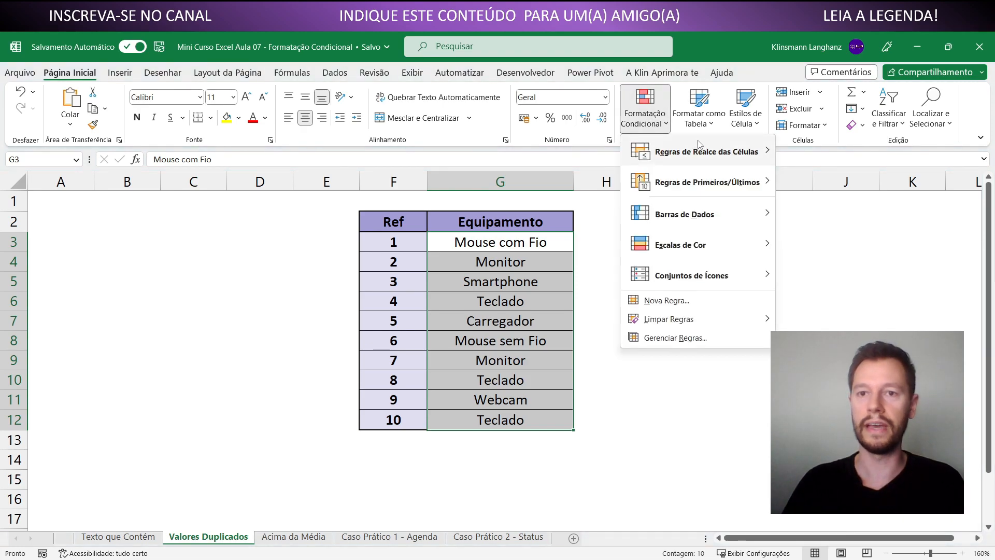
mouse_move(702, 146)
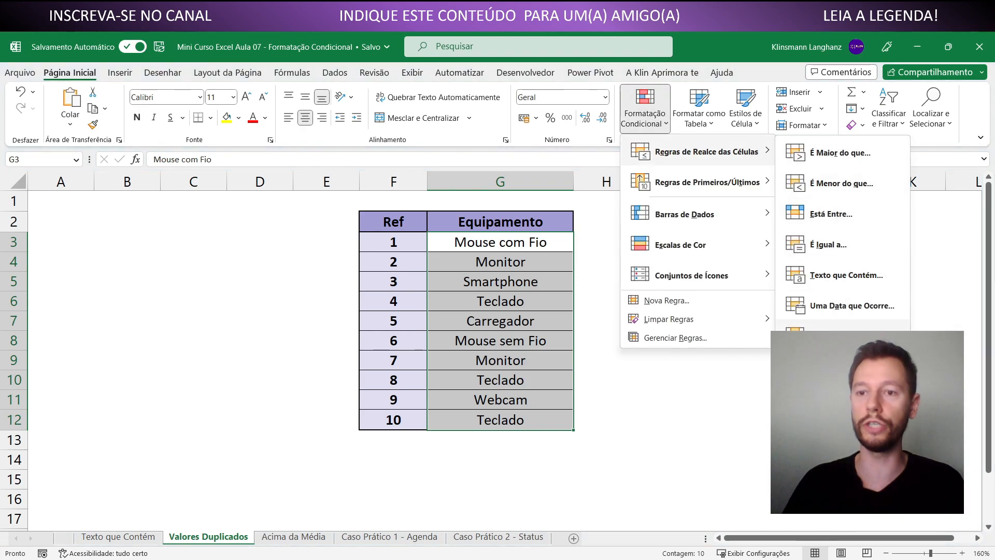
click(829, 334)
drag(451, 277, 241, 279)
click(353, 335)
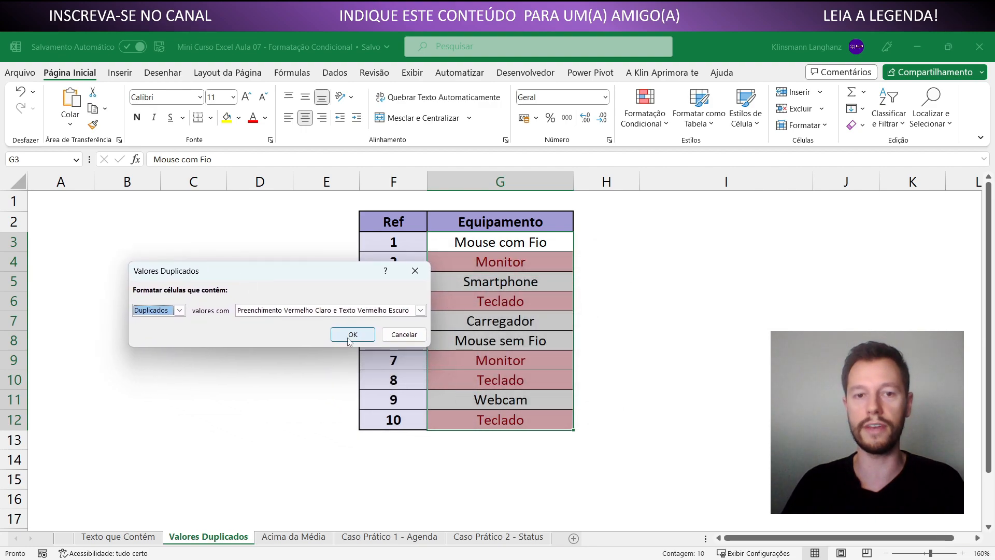
click(505, 479)
Examine the highlighted duplicate items and the unhighlighted single items in the Equipamento column
click(506, 418)
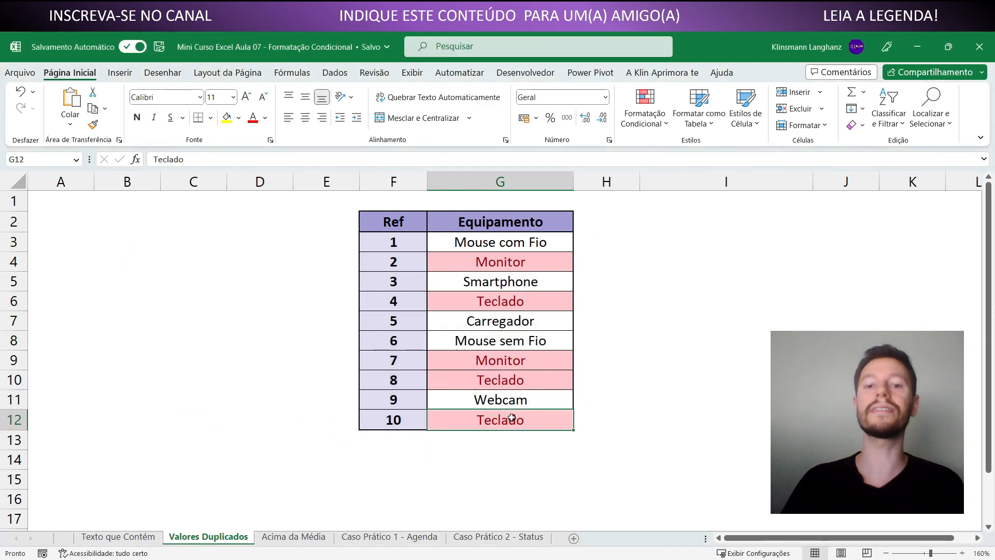
click(513, 384)
click(500, 419)
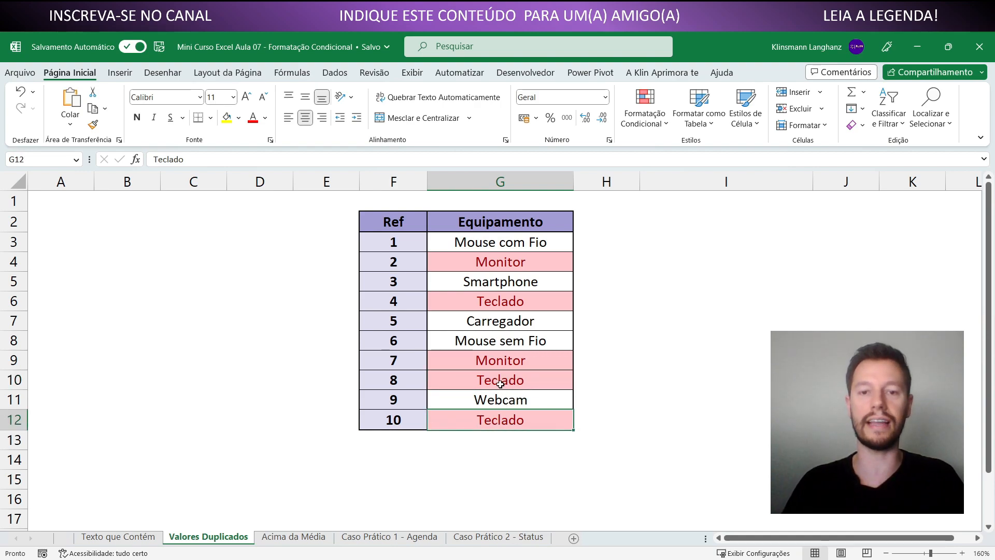
ctrl+click(501, 383)
ctrl+click(500, 306)
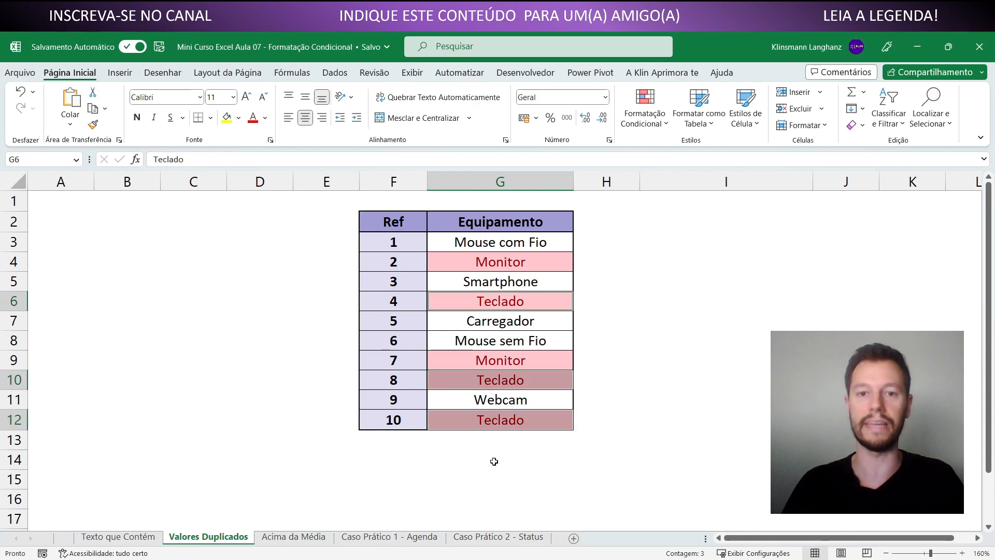
click(484, 357)
ctrl+click(486, 267)
click(510, 284)
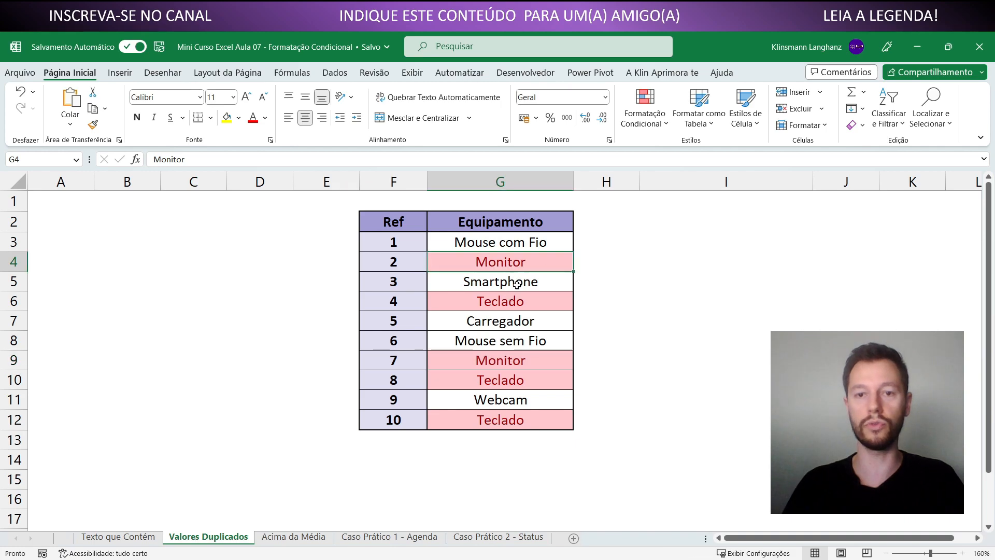
click(527, 373)
click(534, 435)
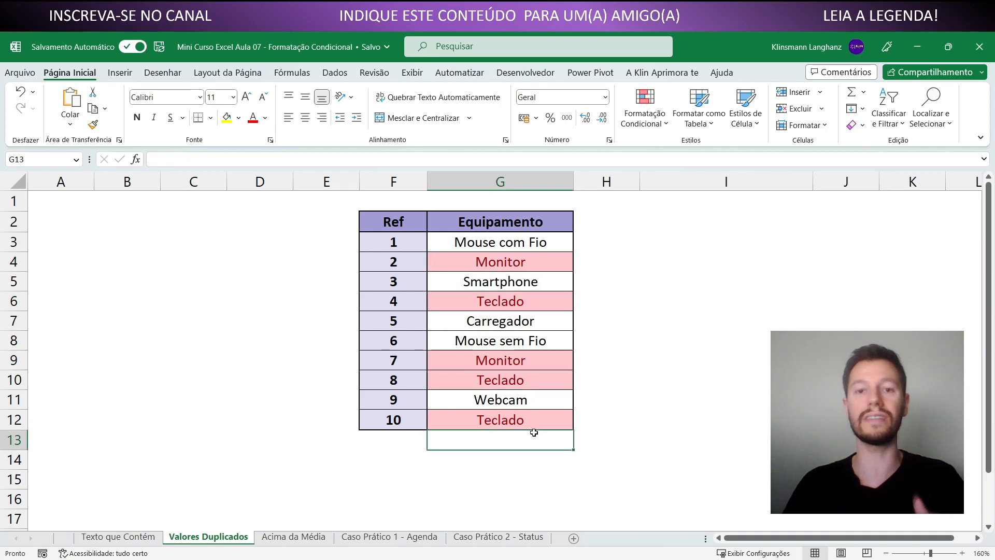
click(473, 397)
click(461, 342)
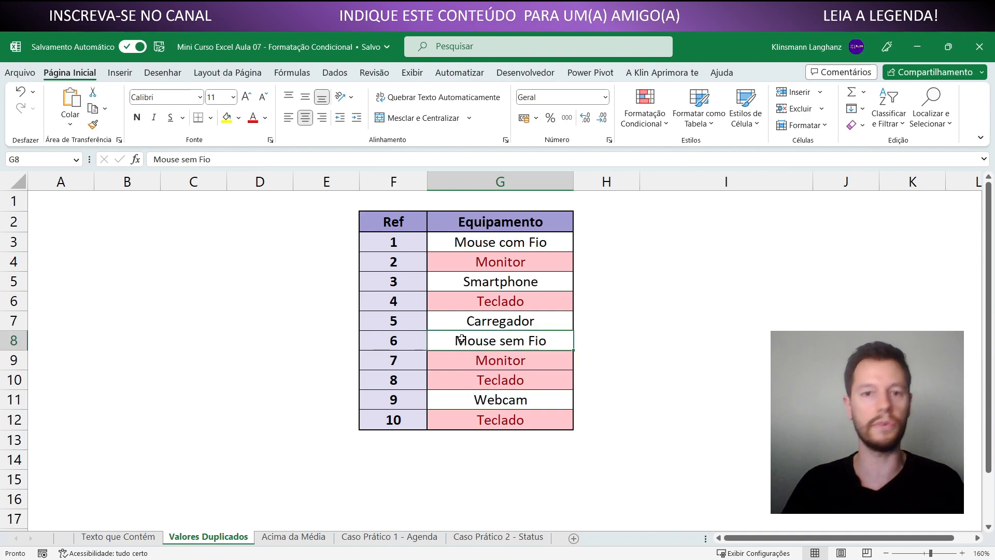
click(459, 325)
click(460, 284)
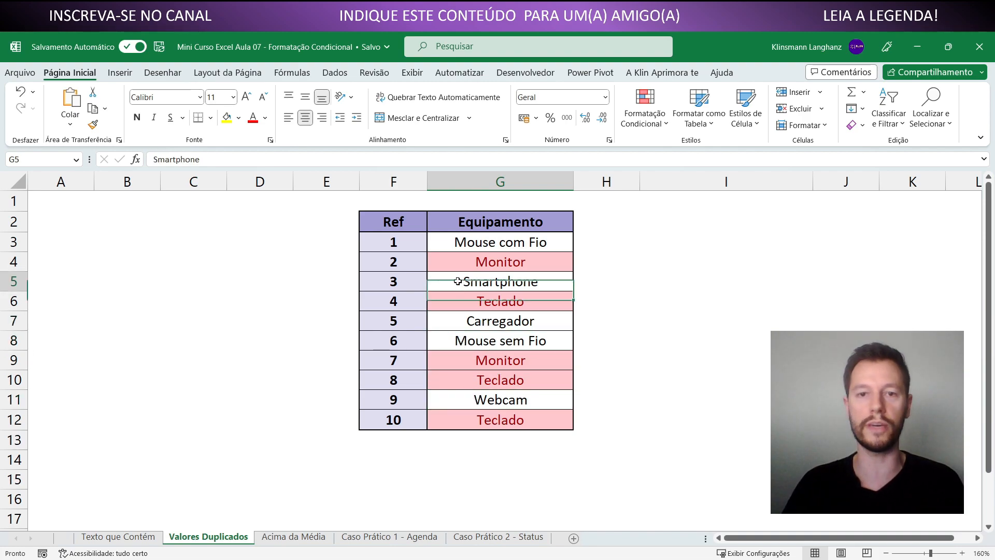
click(463, 245)
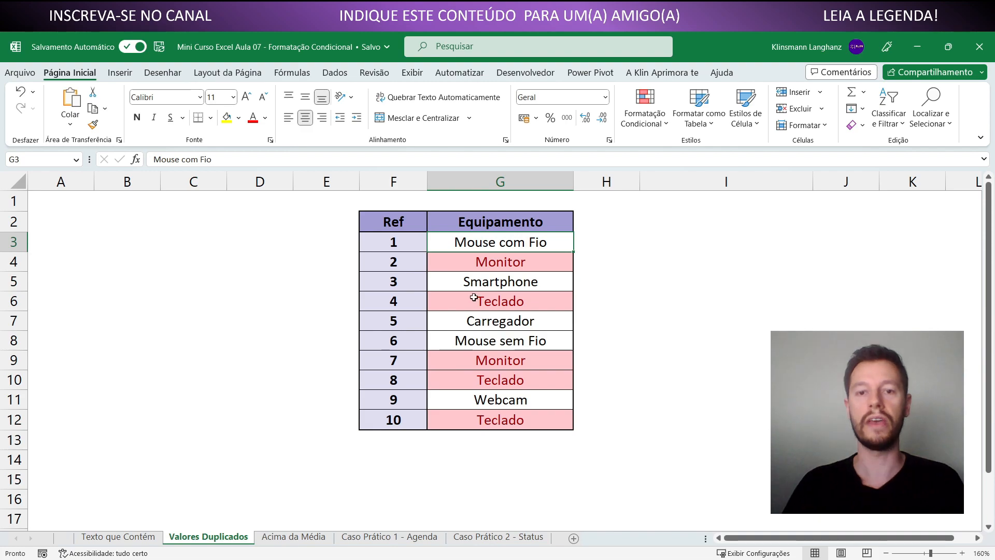
Replace the equipment name in G5 with "Carregador" to test the duplicate rule against G7
click(472, 281)
text(Carrega)
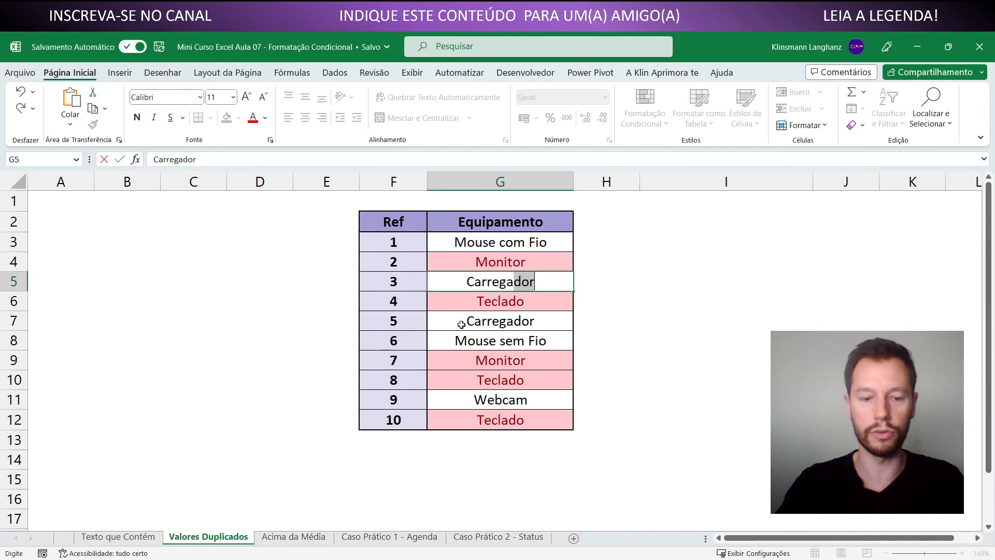
key(Return)
click(479, 280)
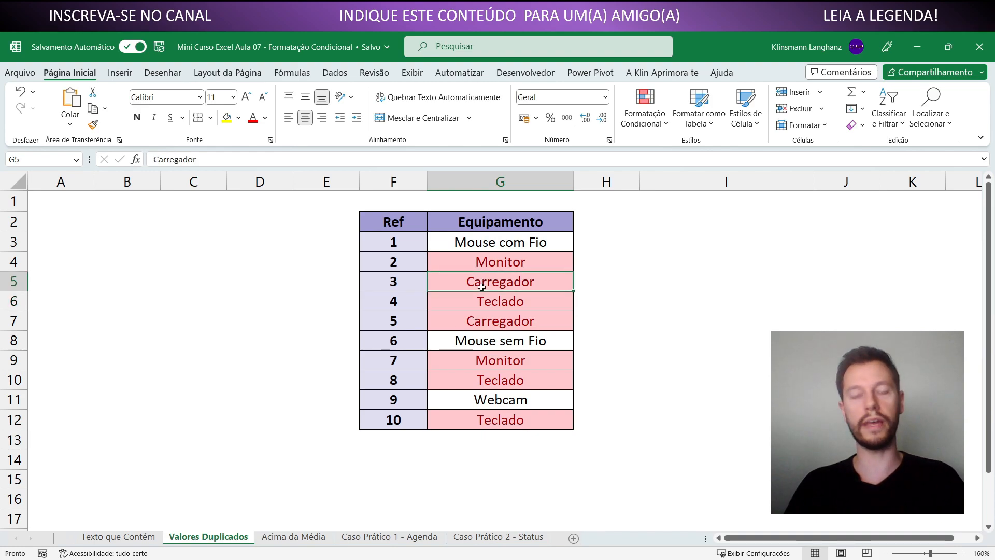
ctrl+click(492, 317)
click(628, 321)
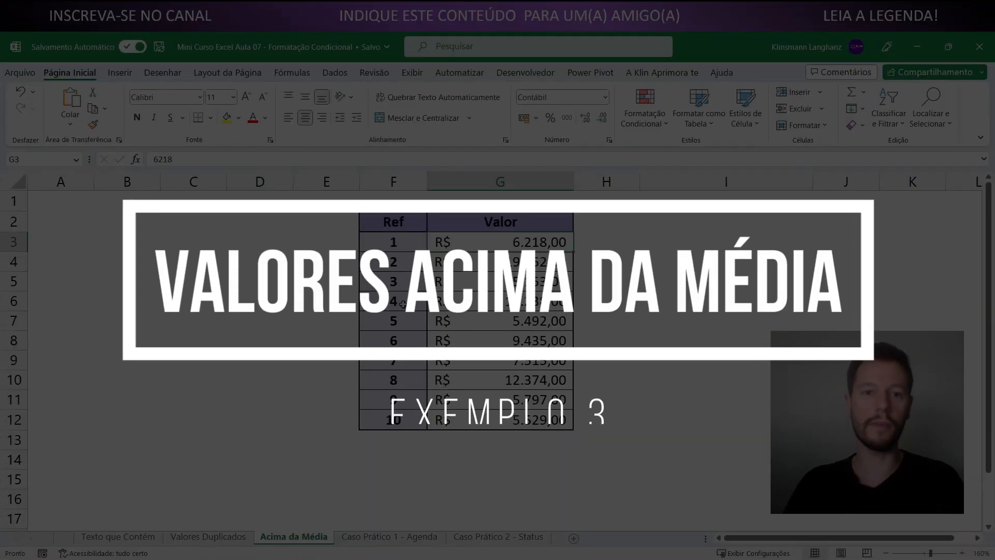
Highlight above-average values in G3:G12 of the Acima da Média sheet with green fill and dark green text
drag(486, 238, 487, 422)
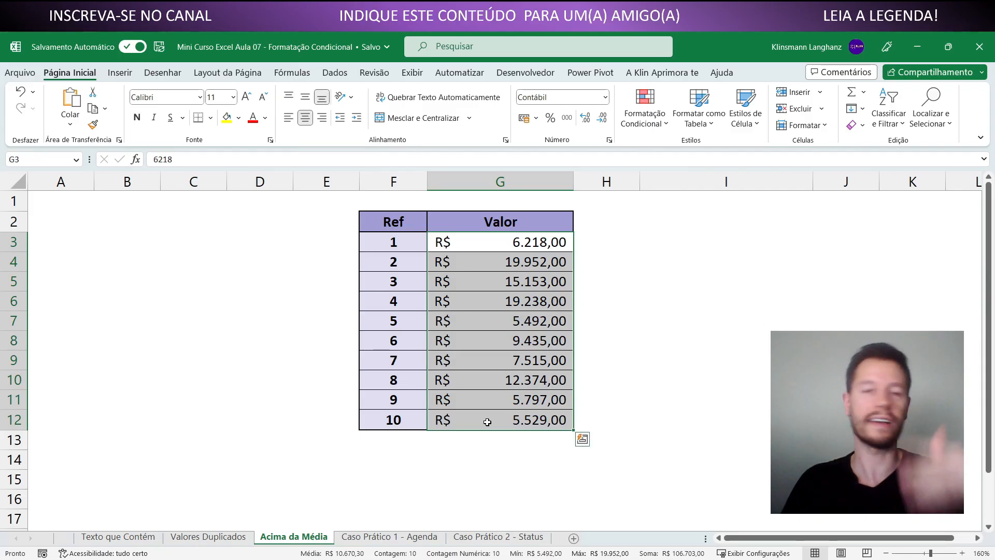
click(487, 421)
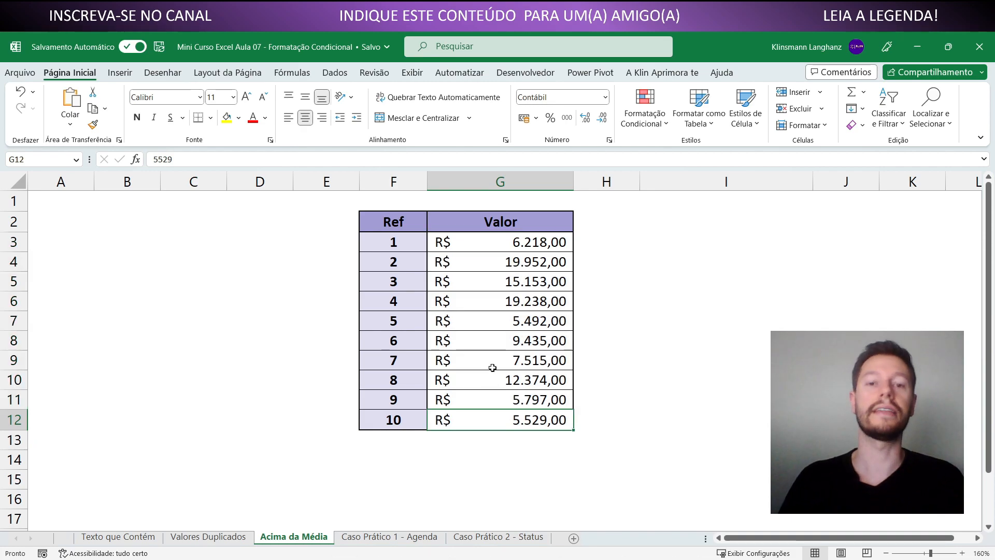
click(479, 249)
drag(479, 253, 482, 419)
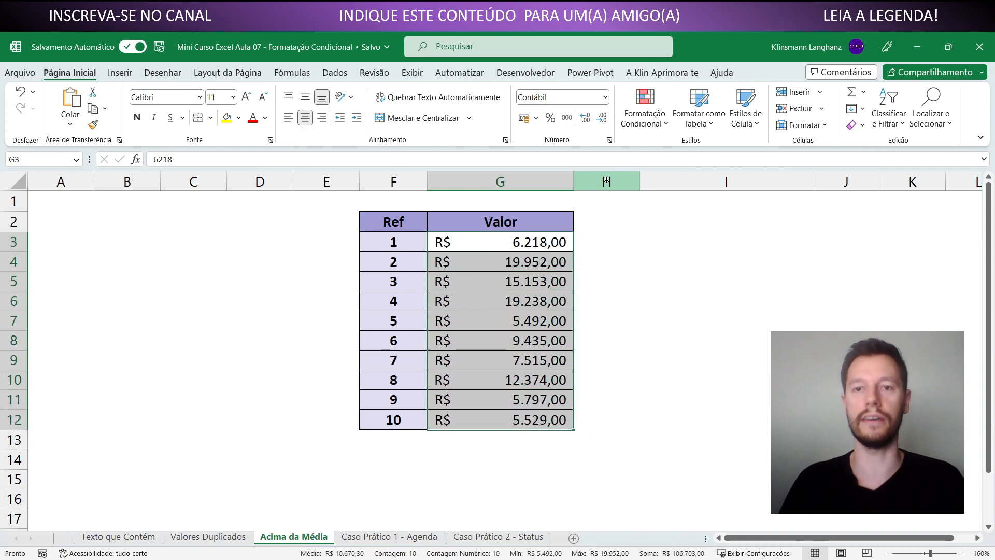
click(645, 121)
mouse_move(683, 180)
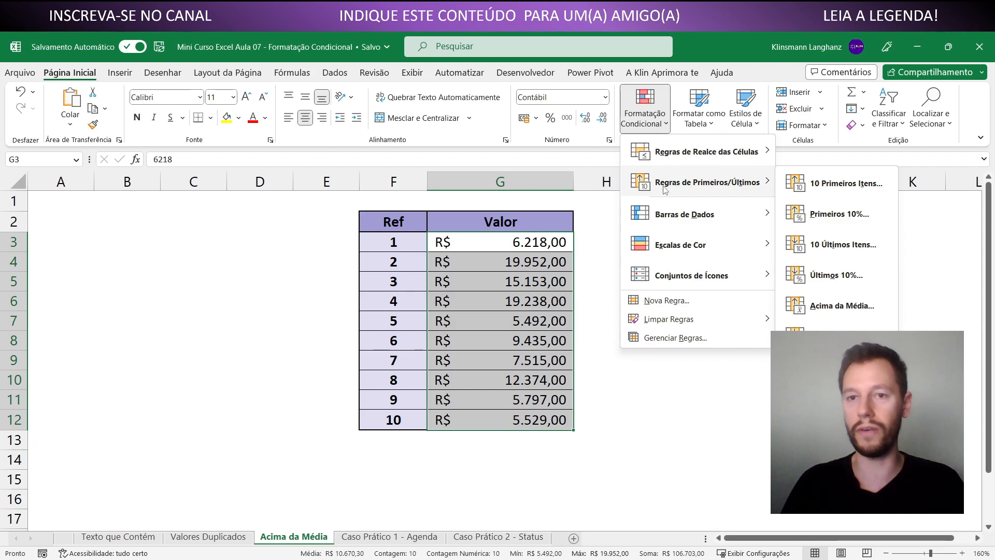
click(827, 303)
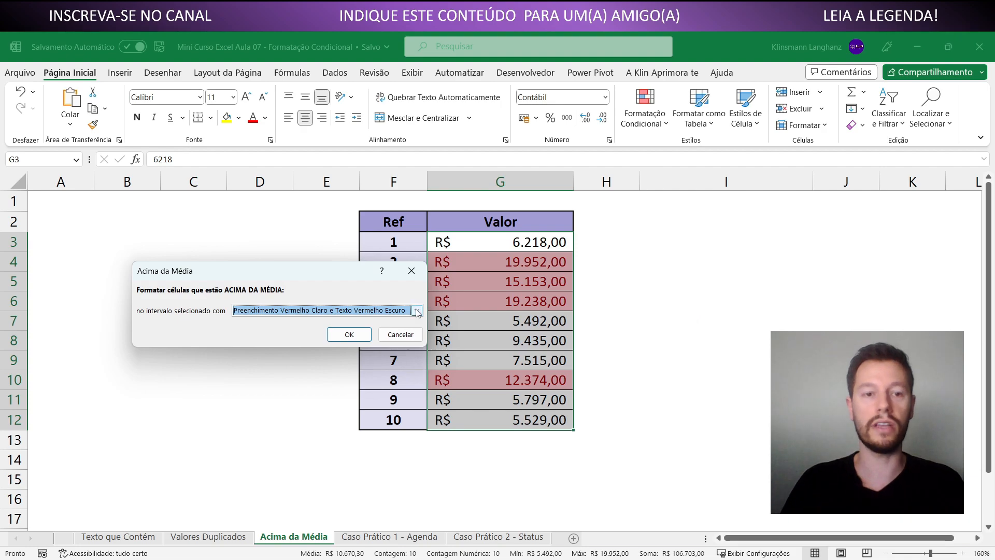
click(416, 310)
click(339, 339)
drag(300, 275, 238, 246)
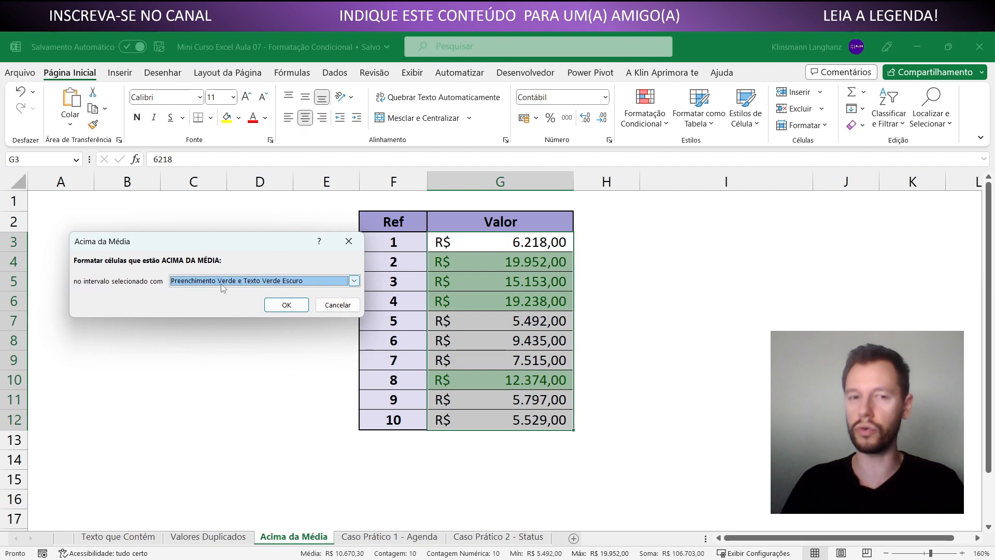
click(286, 304)
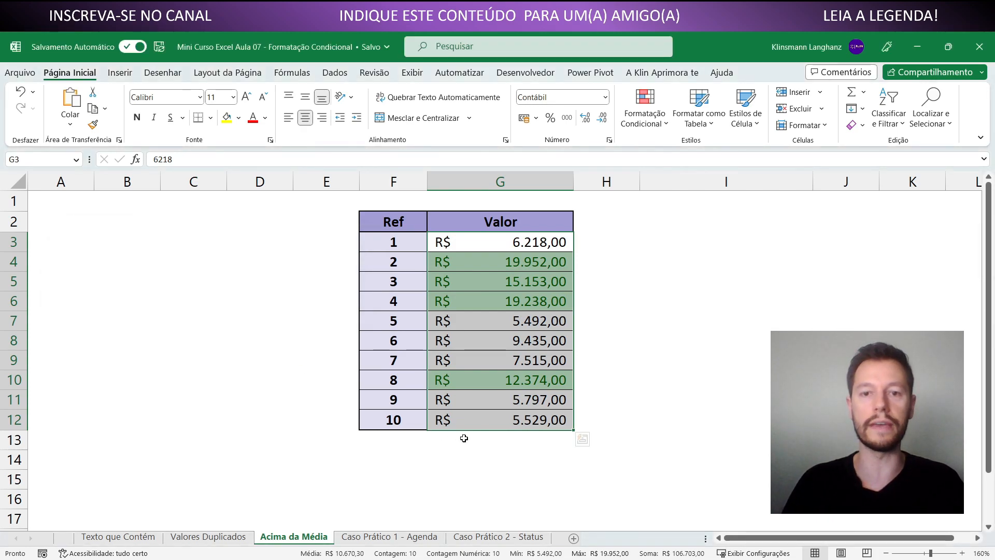
click(483, 455)
Label F14 "Média" and calculate the average of G3:G12 in G14 with the MÉDIA function
drag(472, 244, 479, 419)
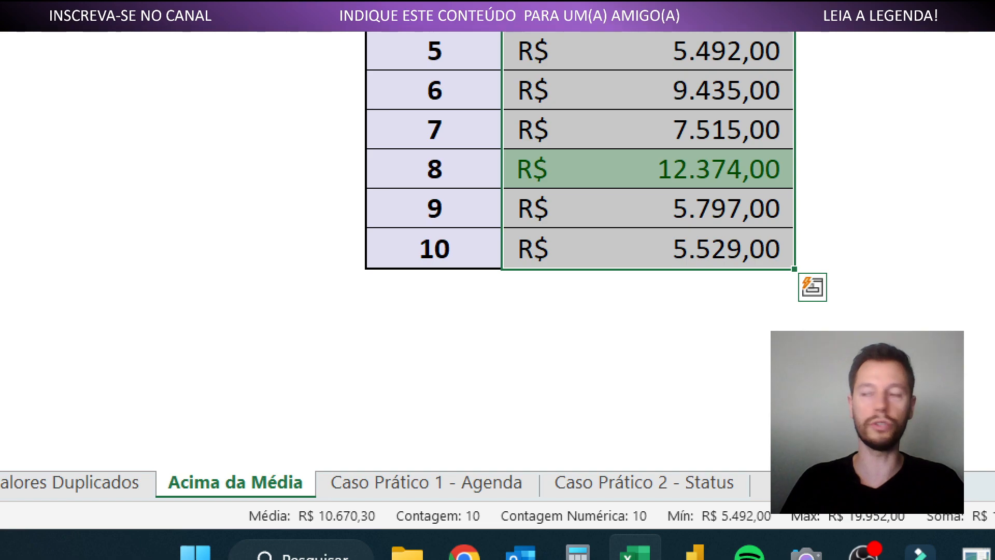
click(387, 462)
text(Média)
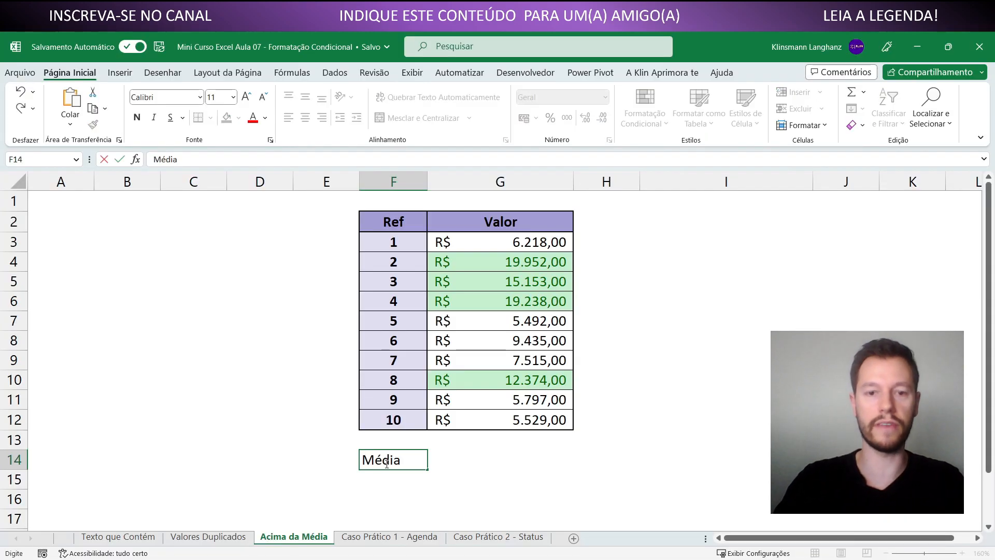
key(Tab)
text(=média)
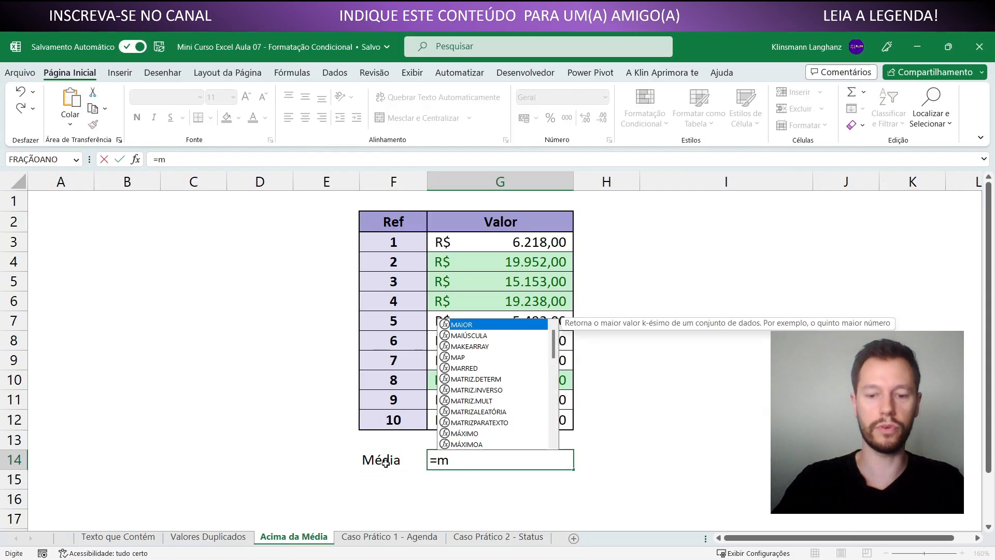
key(Tab)
key(Up)
key(Up)
key(shift+Up)
key(shift+Up)
key(shift+Up)
key(shift+Up)
key(shift+Up)
key(shift+Up)
key(shift+Up)
key(shift+Up)
key(shift+Up)
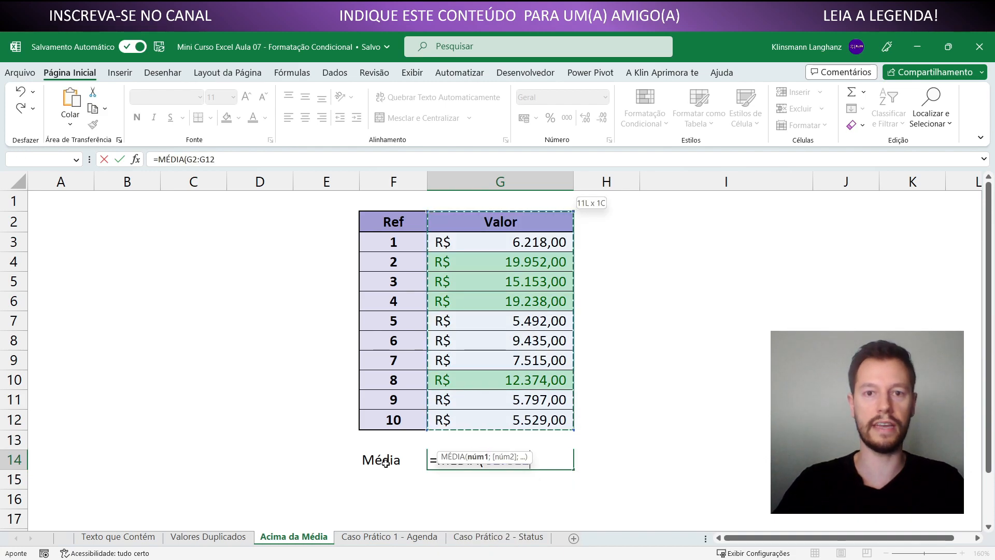
key(Return)
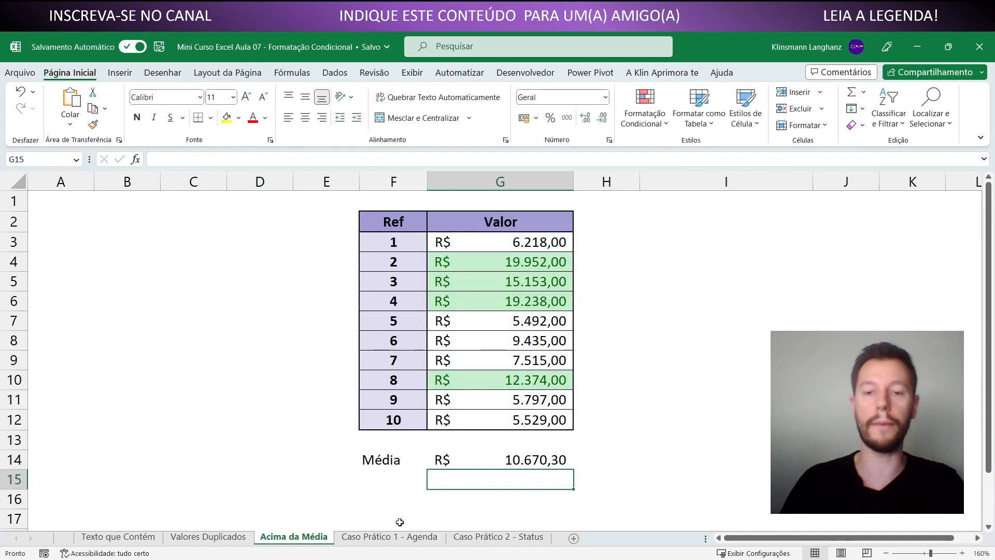
click(479, 458)
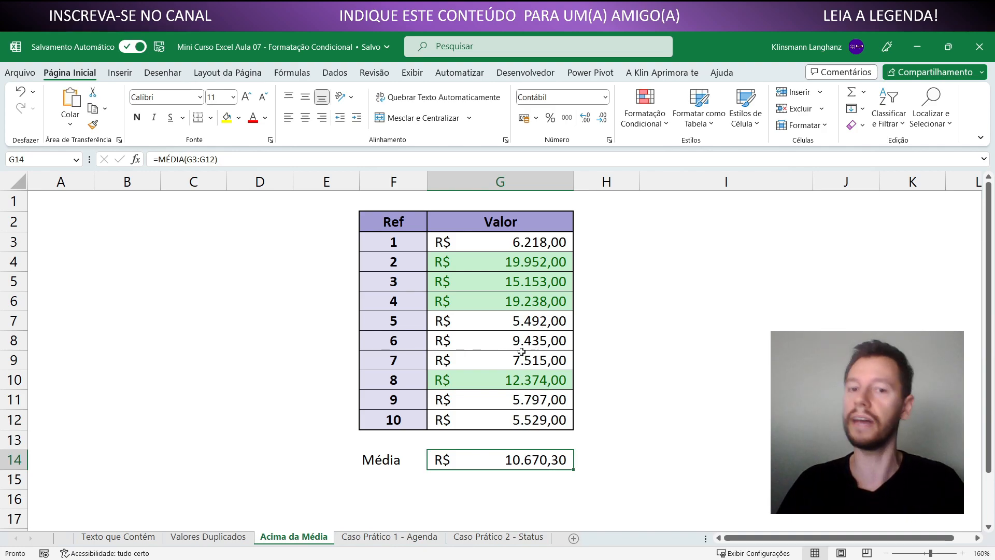
Change the value in G8 to 11000 to test the above-average rule against the average in G14
click(495, 338)
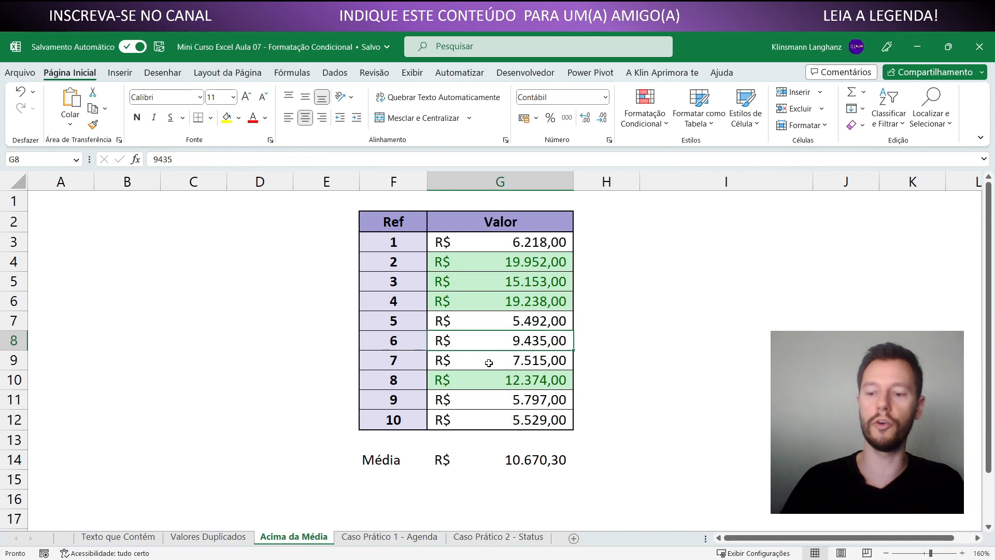
text(11000)
key(Return)
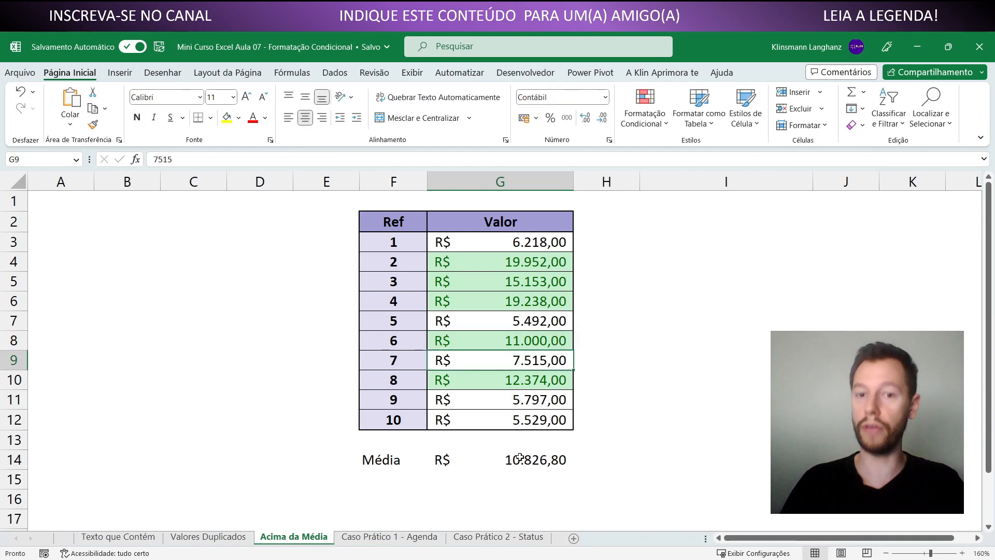
click(520, 457)
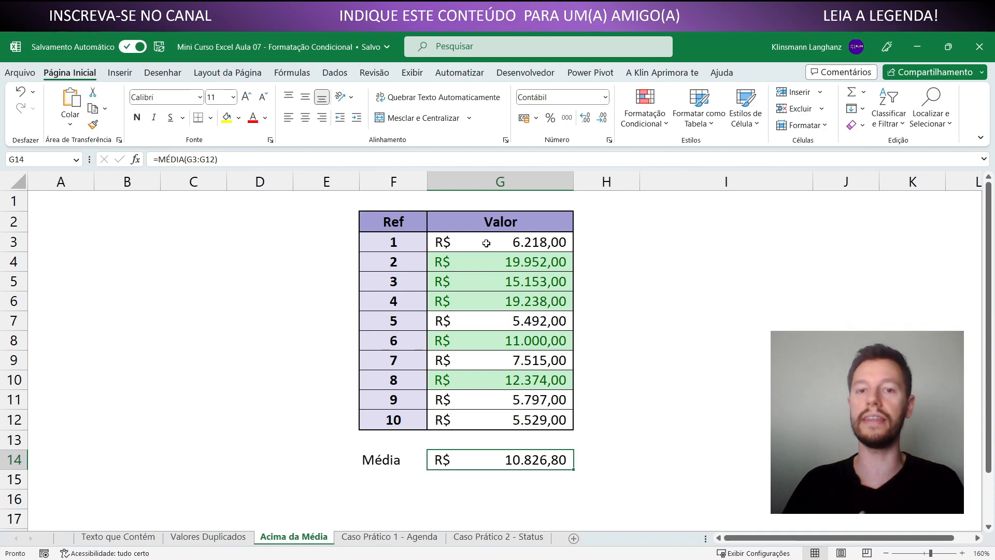
Delete the above-average conditional formatting rule applied to G3:G12 and apply the change
drag(486, 243, 493, 415)
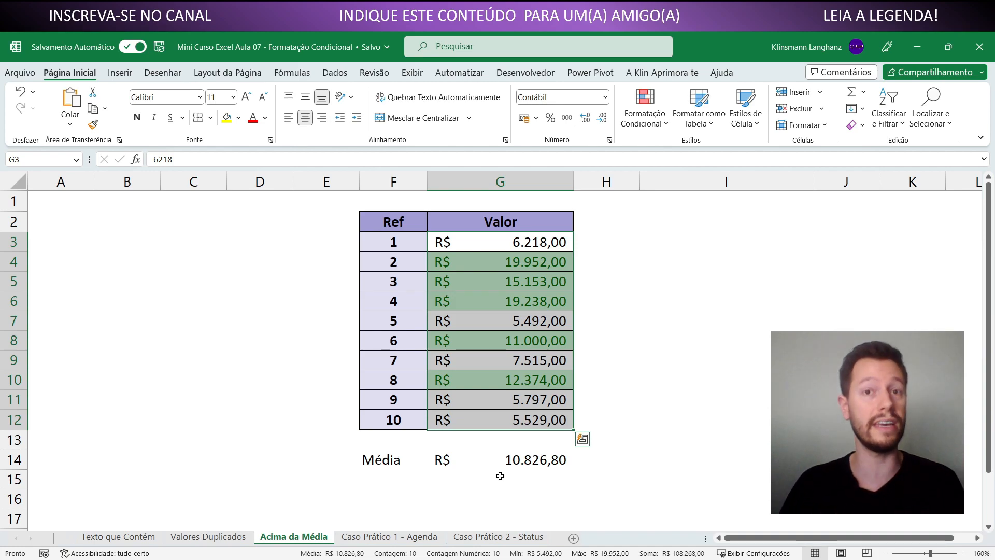
click(645, 112)
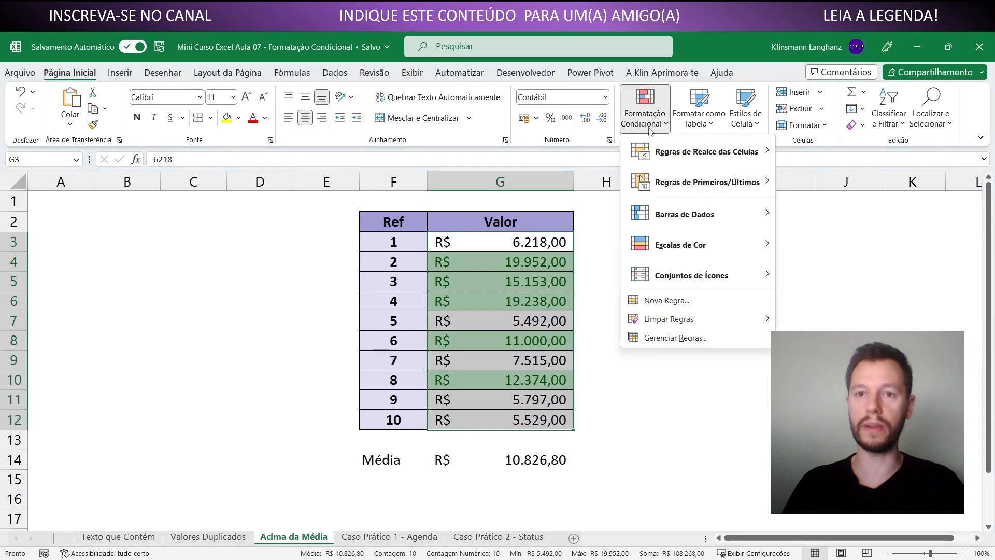
click(674, 338)
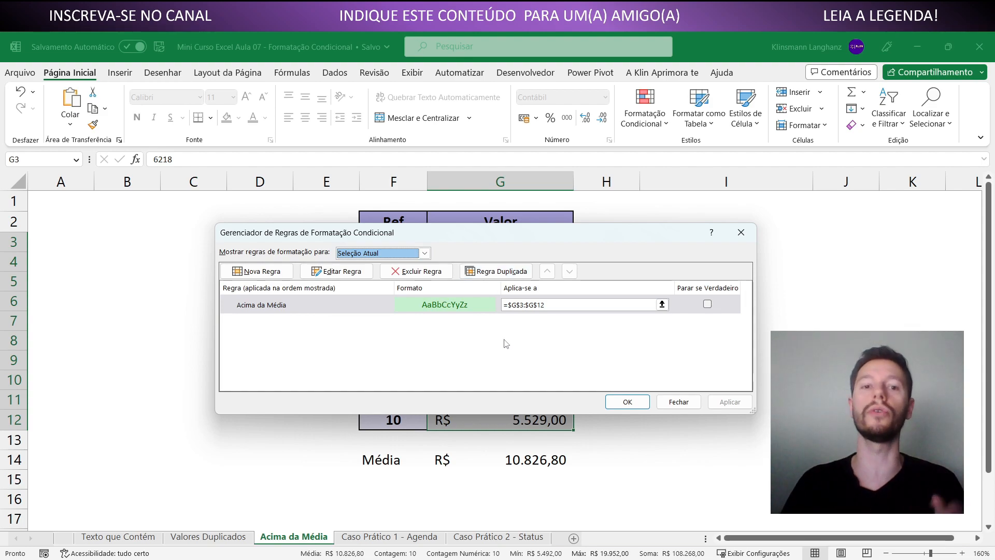
click(383, 311)
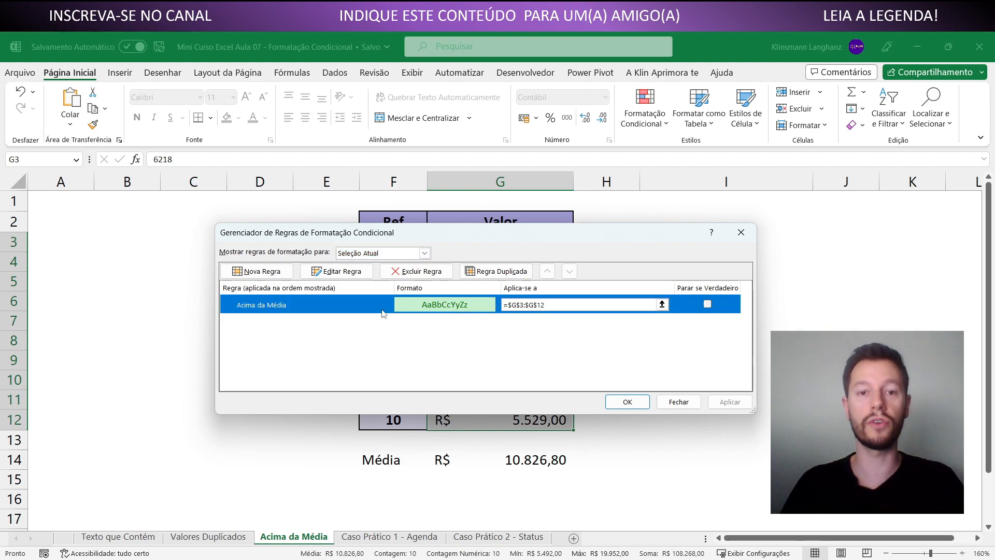
click(413, 272)
click(730, 402)
click(627, 402)
click(521, 461)
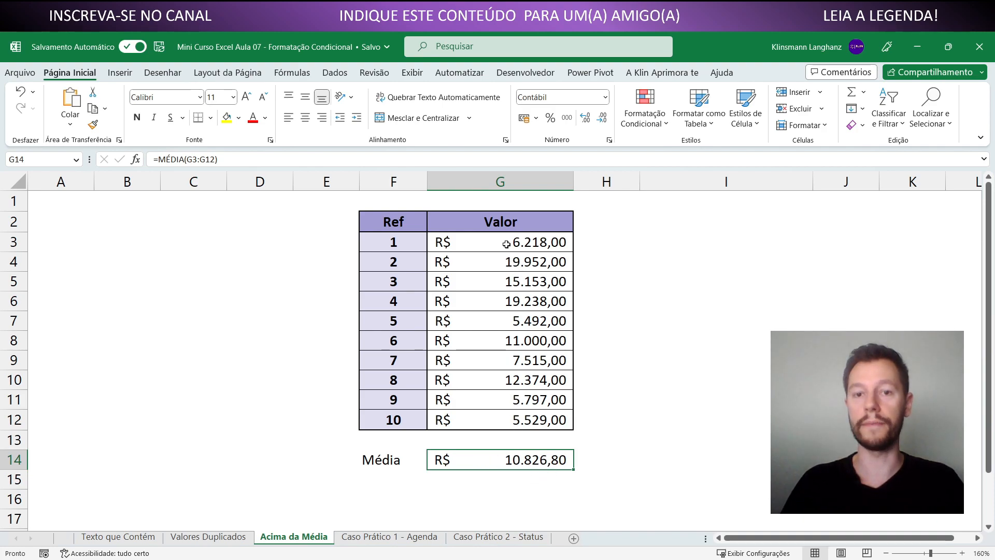
Highlight above-average values within G4:G6 only, using green fill with dark green text
drag(505, 262, 510, 303)
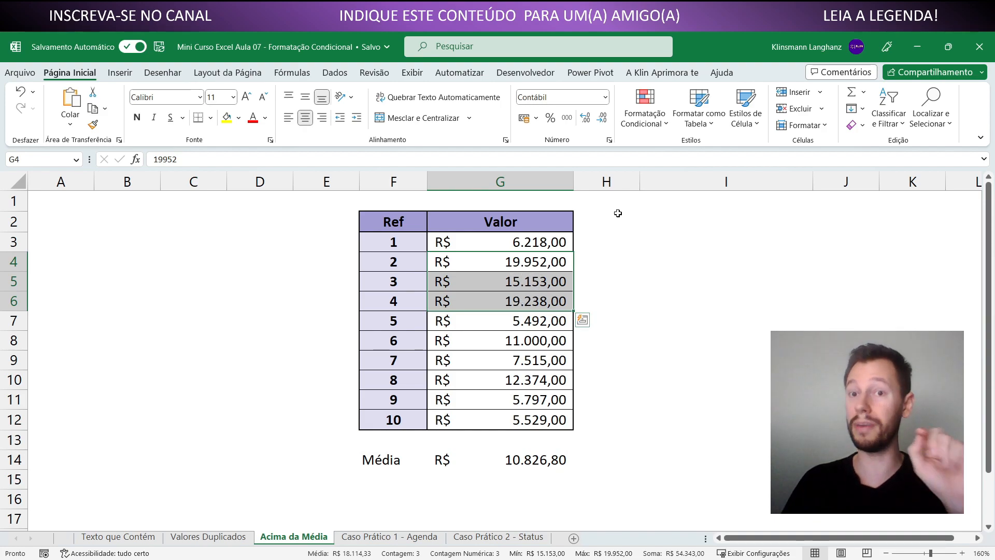
click(644, 112)
mouse_move(699, 177)
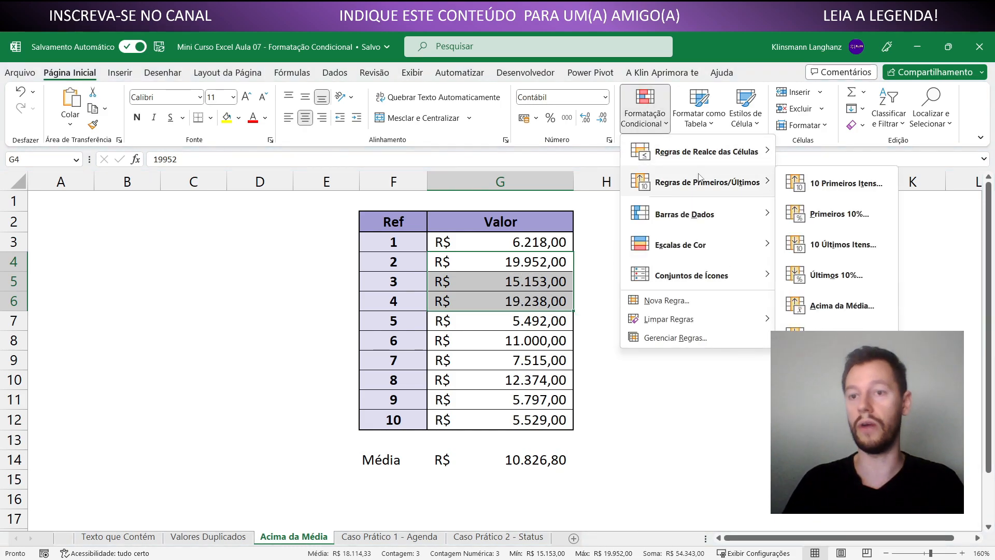
click(842, 306)
click(551, 311)
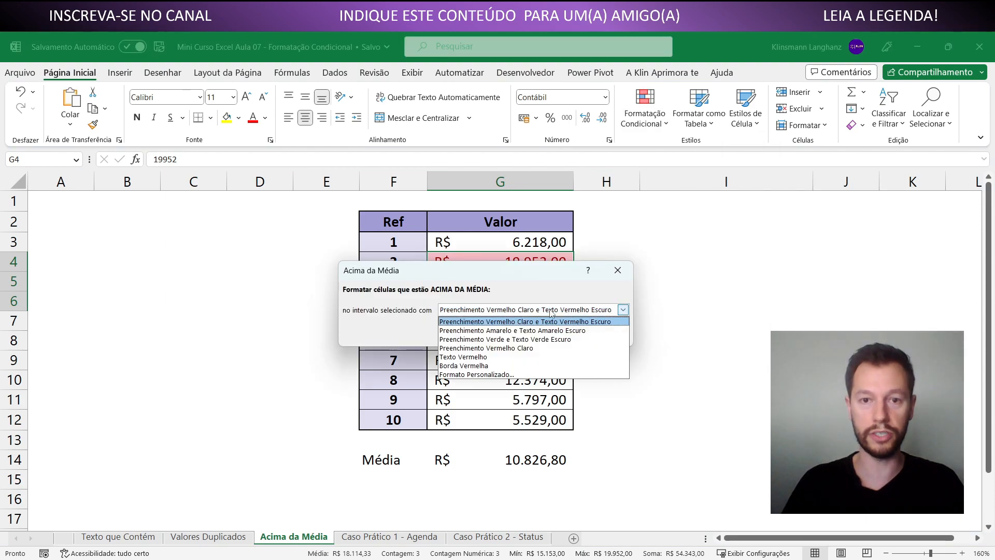
click(526, 339)
key(Return)
drag(518, 268, 520, 297)
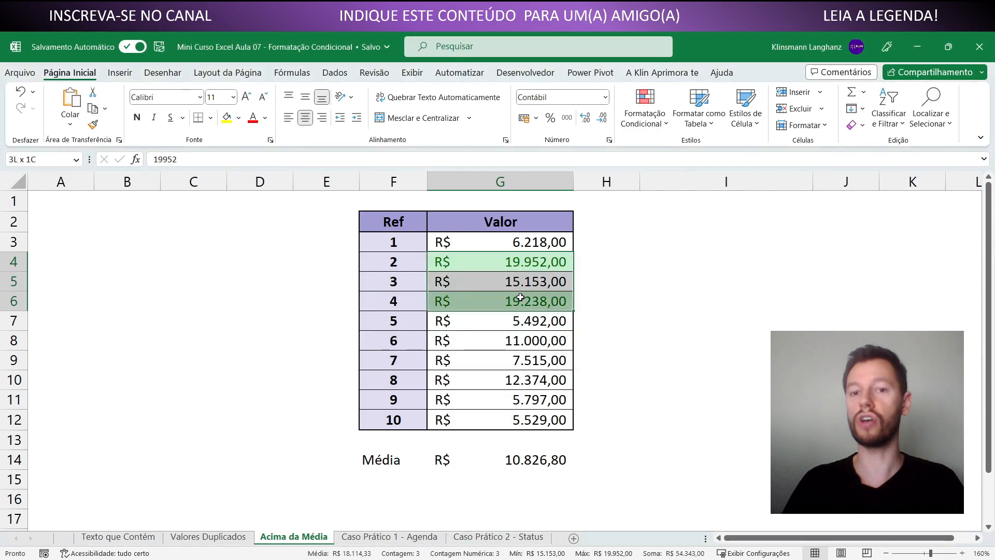
click(505, 259)
drag(508, 262, 505, 303)
Label F15 "Média 2" and calculate the average of G4:G6 in G15 with the MÉDIA function
click(397, 482)
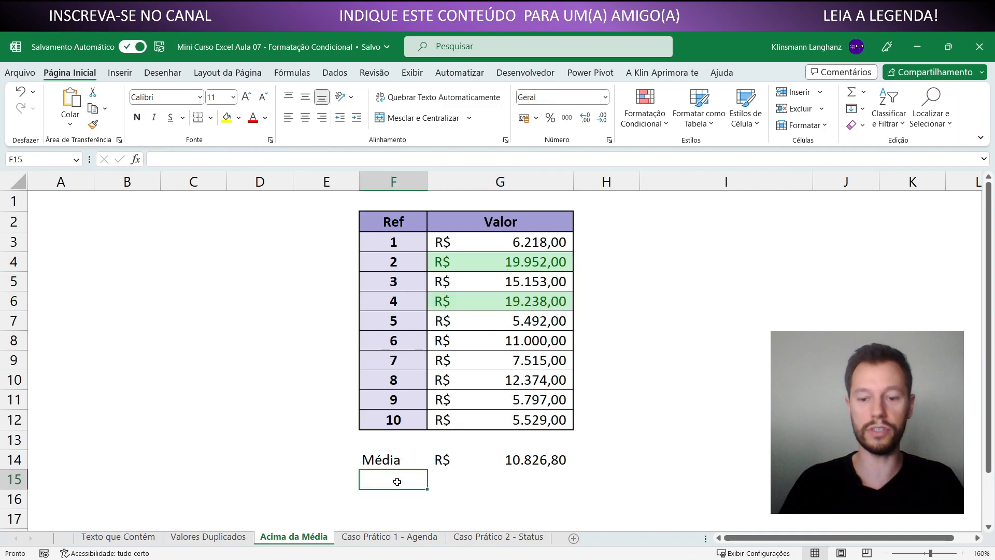
text(Média 2)
key(Return)
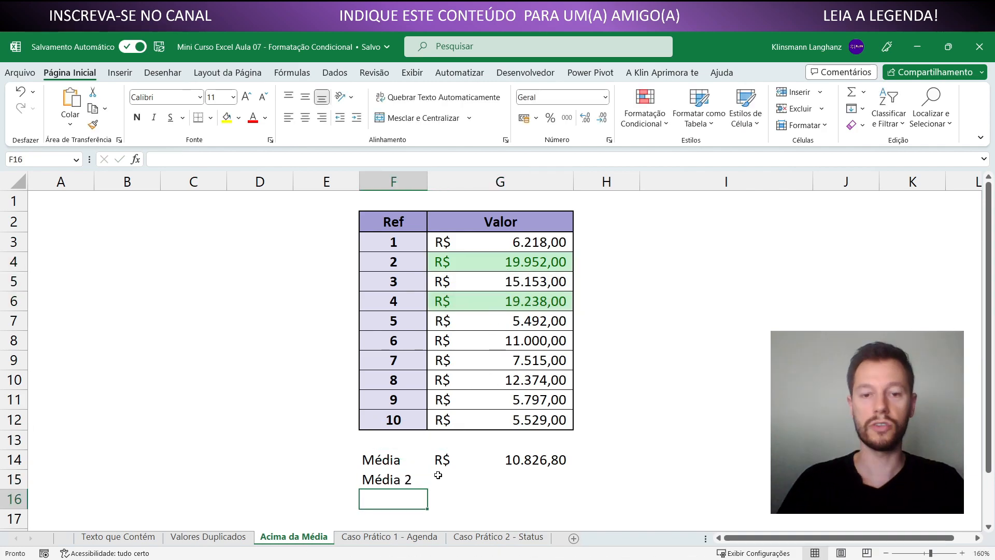
click(438, 475)
text(=média()
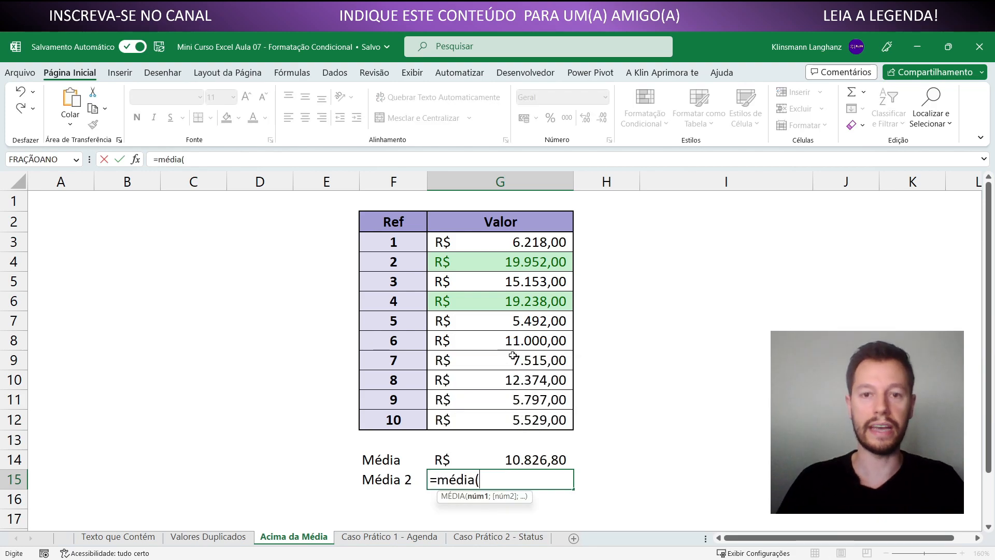
drag(516, 268, 516, 300)
key(Return)
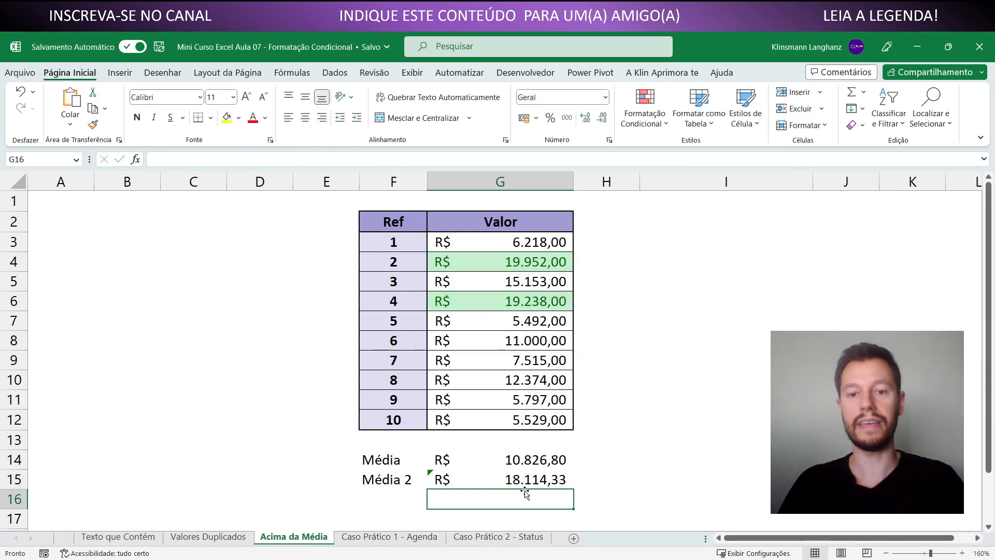
click(518, 481)
drag(507, 266, 510, 303)
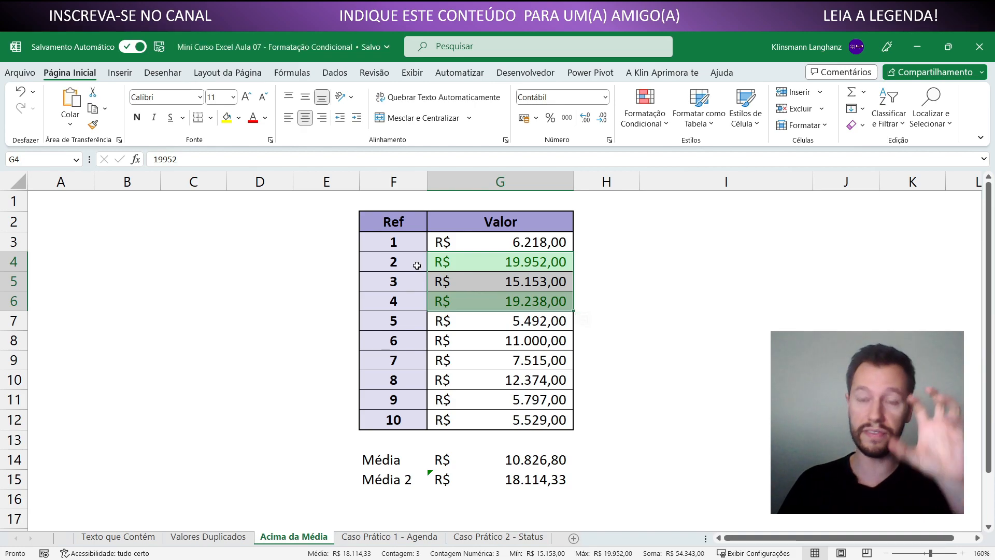
Change the value in G10 to 1000000 to test whether it affects the rule limited to G4:G6
click(478, 386)
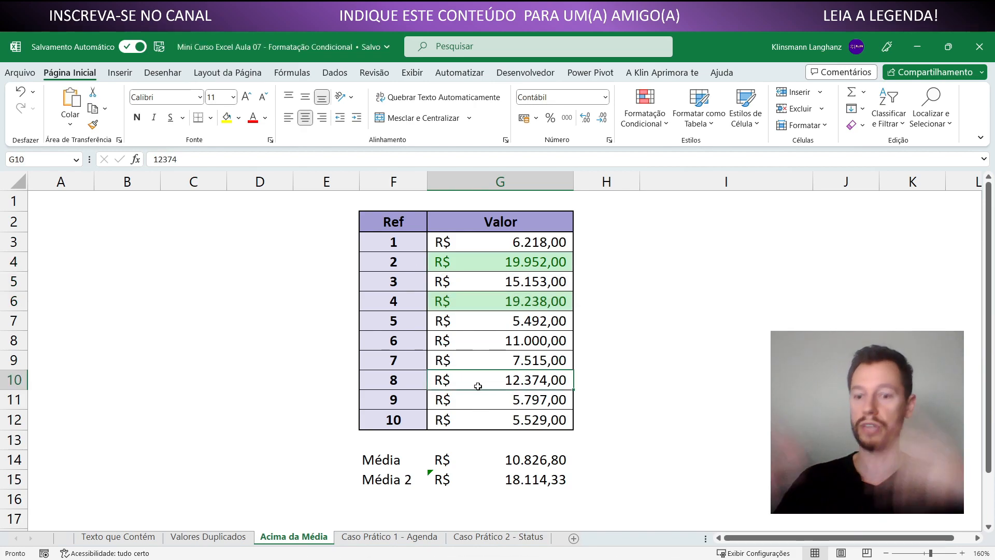
text(1000000)
key(Return)
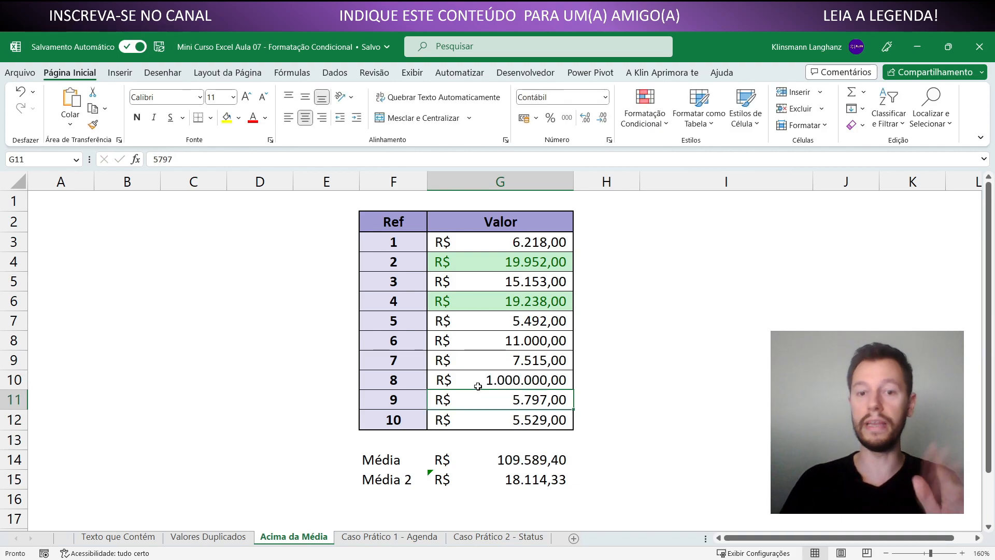
click(474, 485)
click(487, 269)
drag(487, 274, 489, 294)
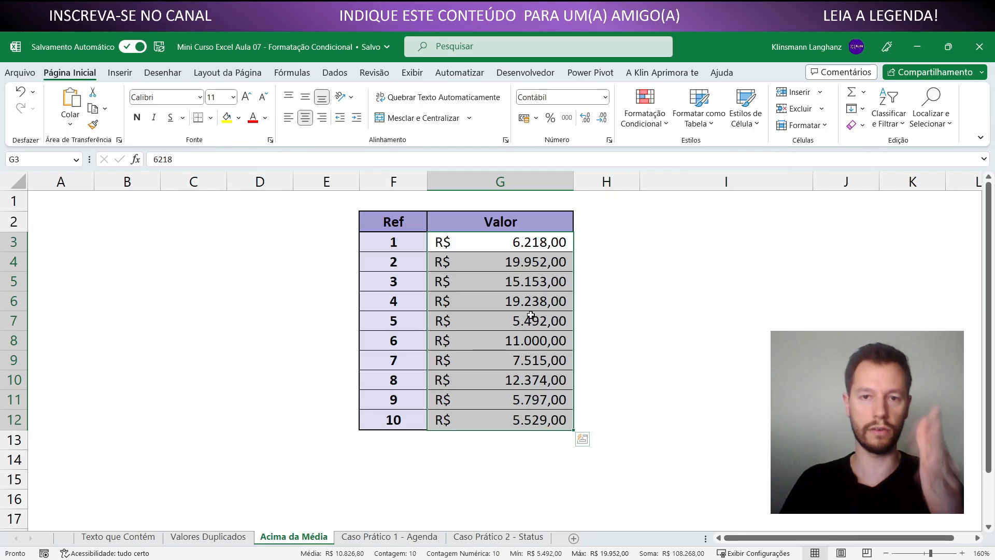
Apply light blue gradient-fill data bars to the values in G3:G12
click(664, 130)
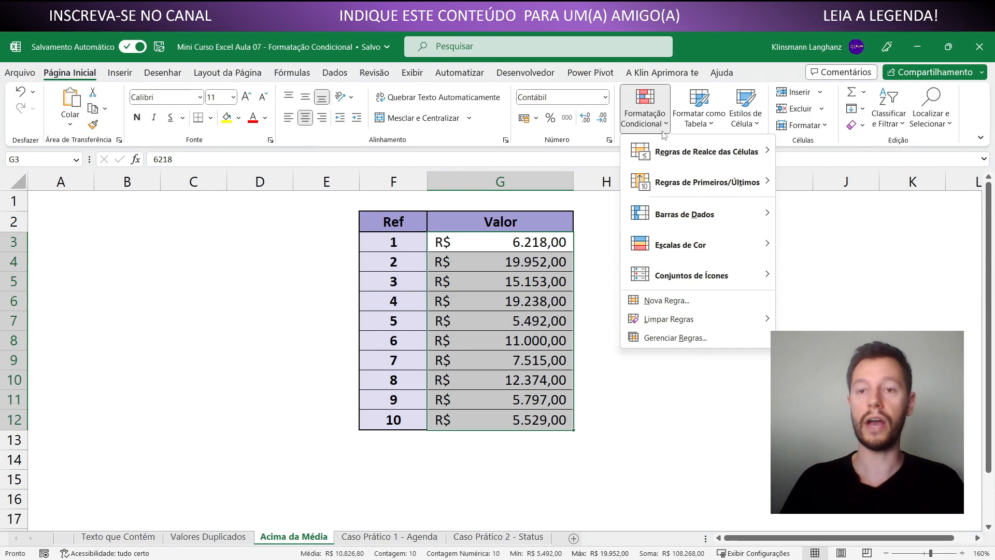
mouse_move(711, 216)
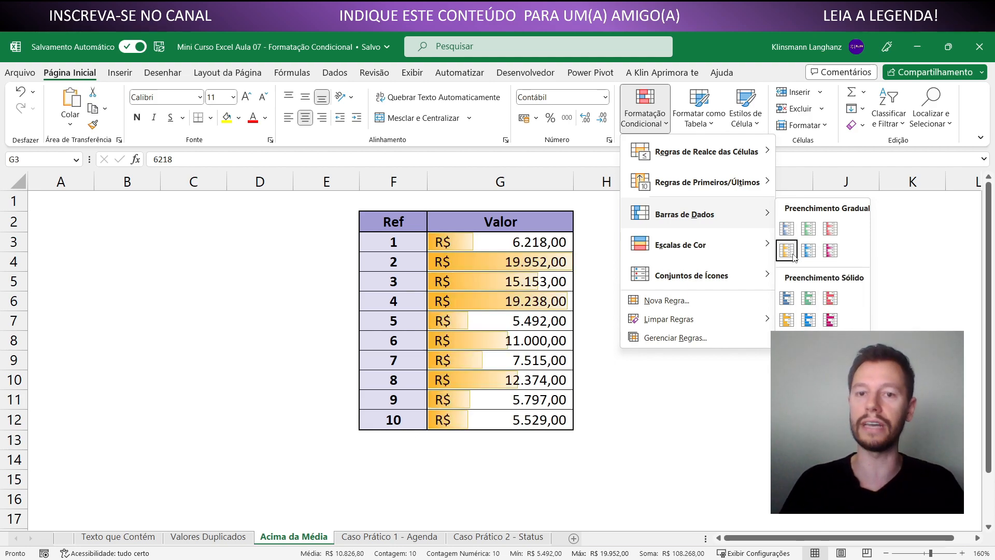
click(810, 250)
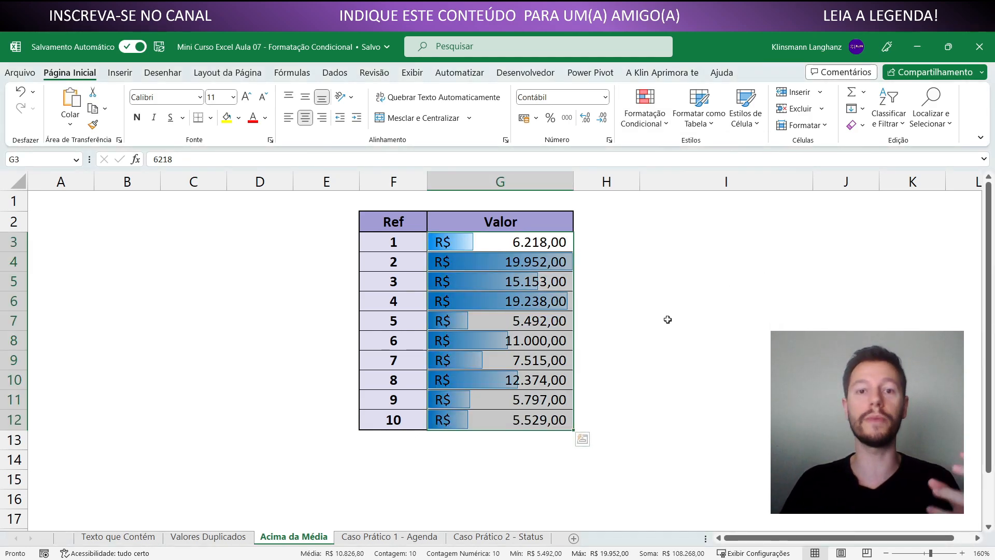
click(668, 318)
click(551, 303)
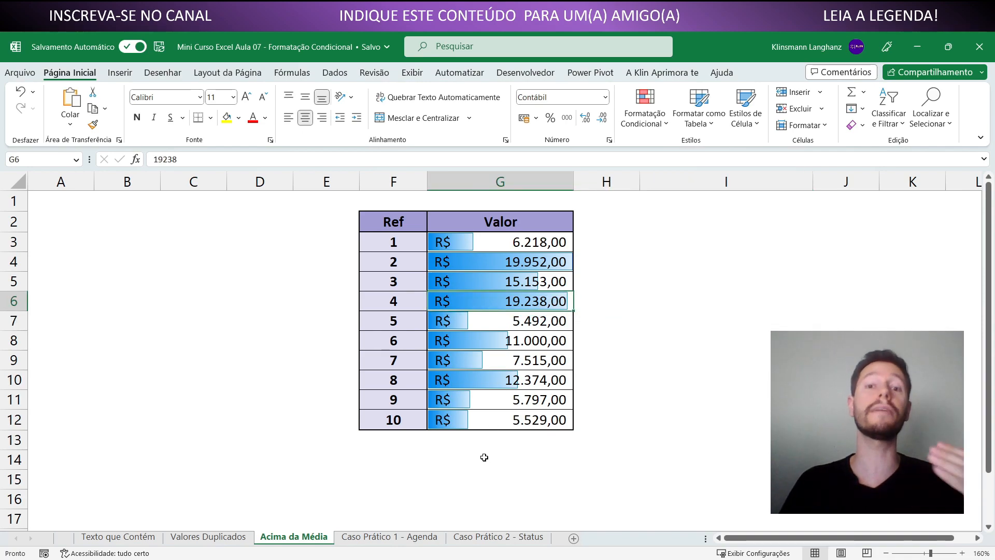
mouse_move(407, 263)
mouse_down()
mouse_move(395, 282)
mouse_move(484, 298)
mouse_up()
click(634, 306)
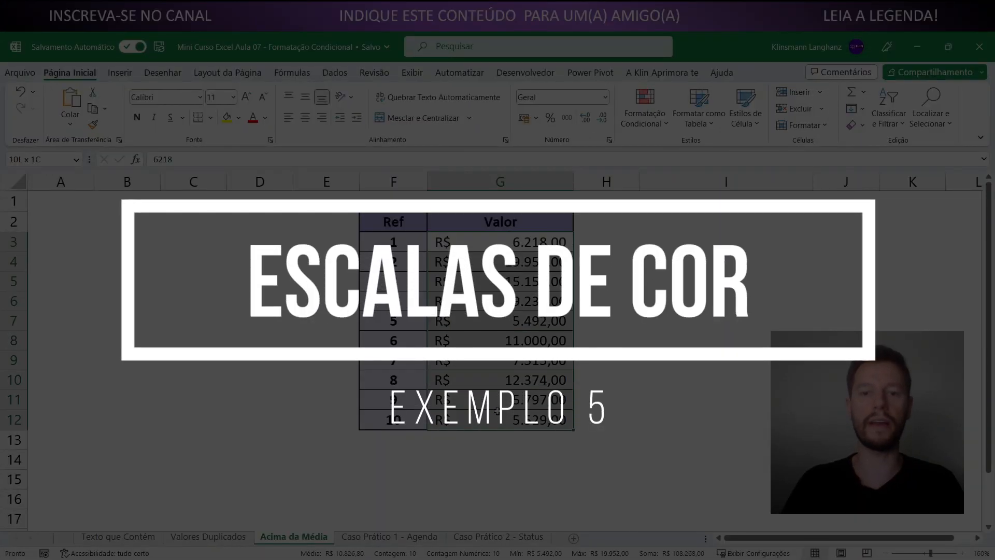
Apply the green-yellow-red colour scale to the values in G3:G12
click(651, 124)
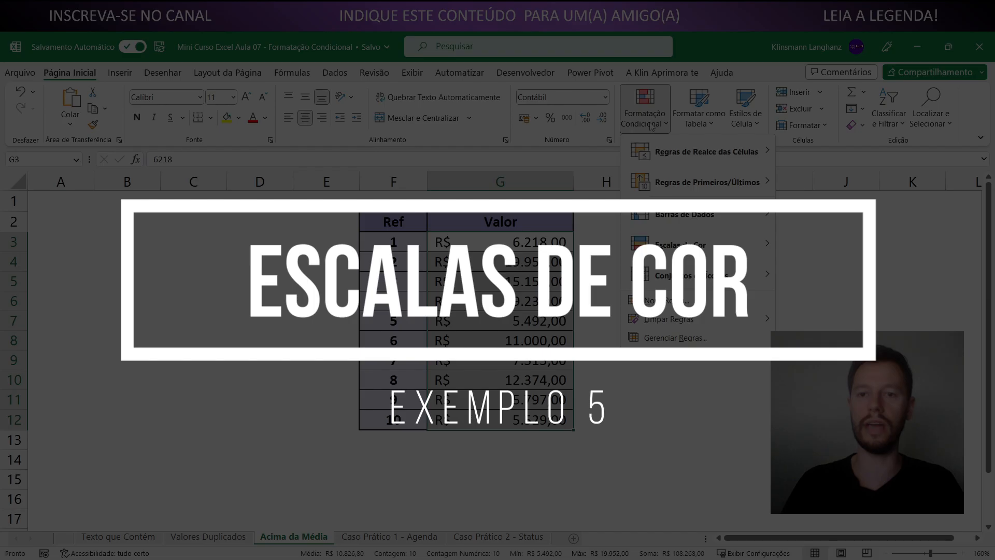
mouse_move(697, 252)
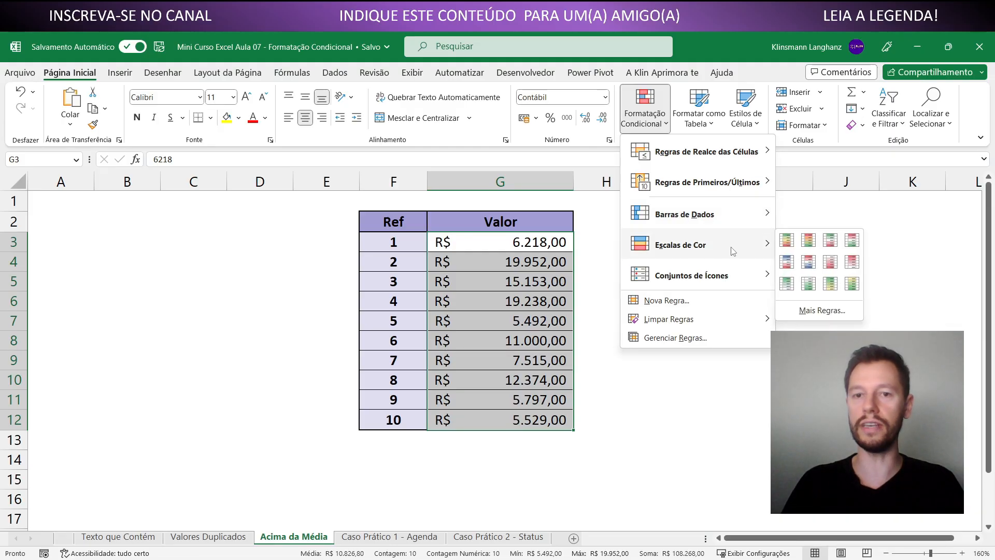
click(785, 241)
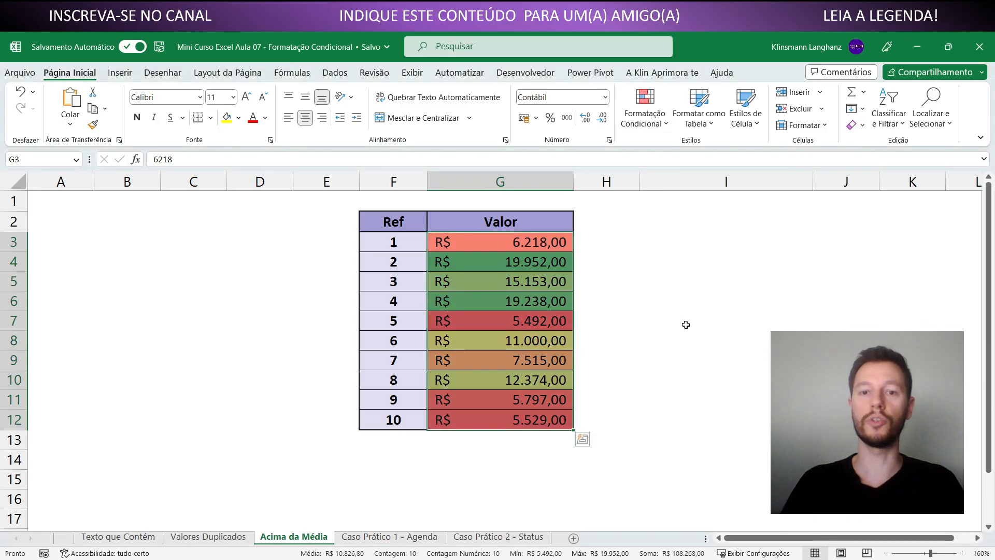
click(678, 323)
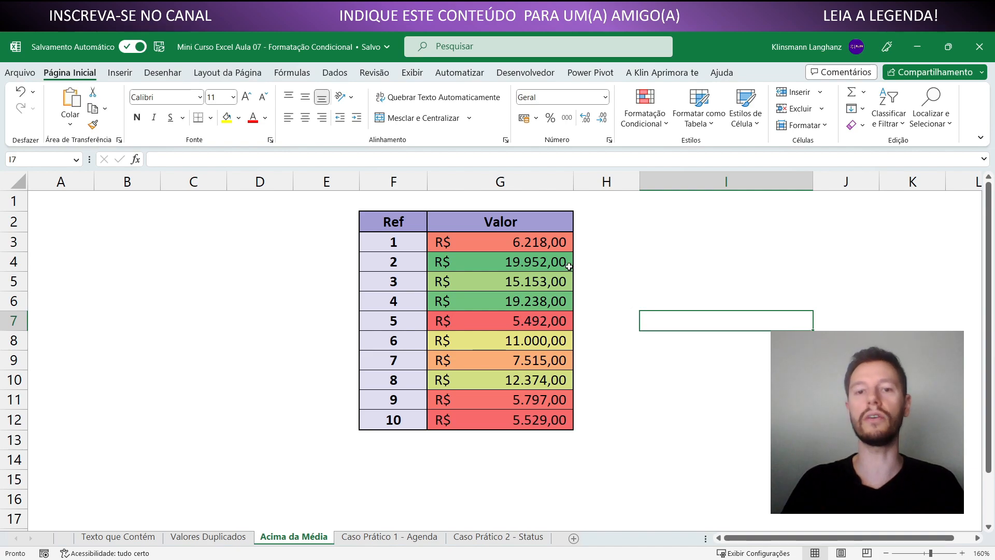
Examine the colour scale presets and how the values in G3, G4 and G7 are shaded
click(645, 109)
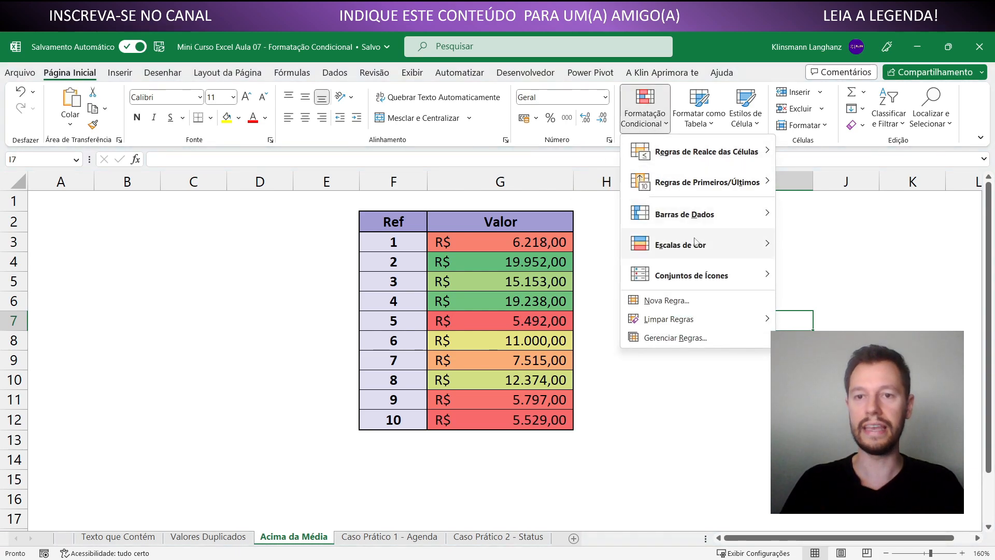
mouse_move(712, 252)
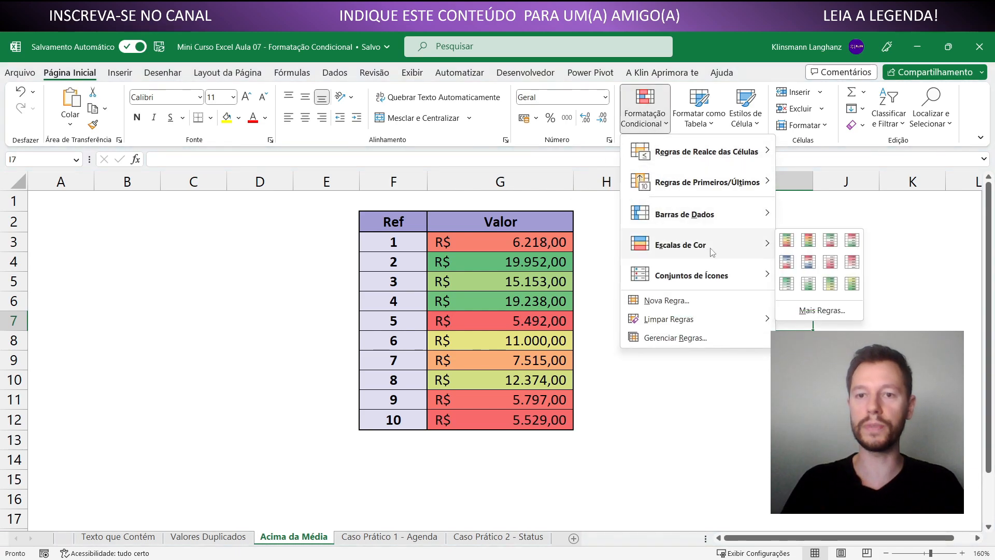
click(602, 255)
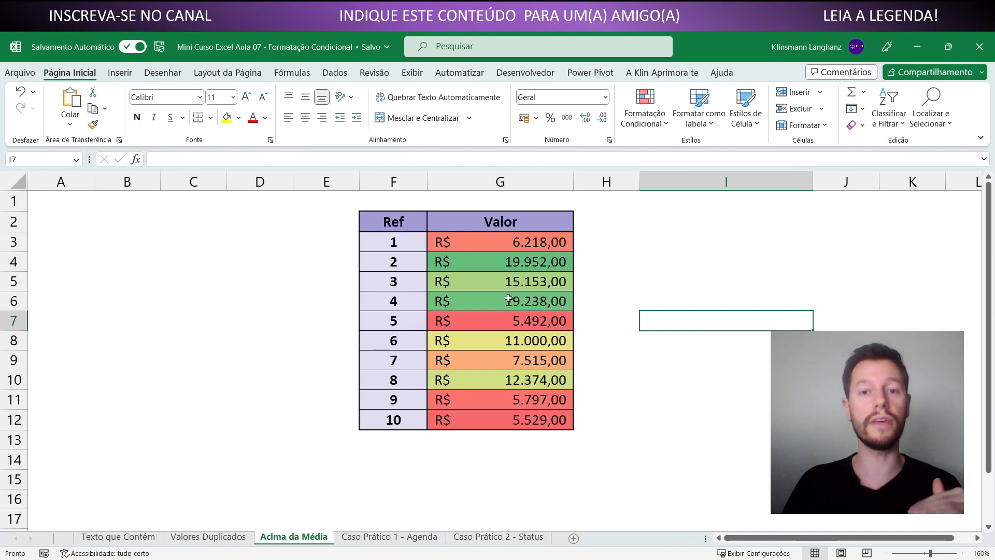
click(494, 239)
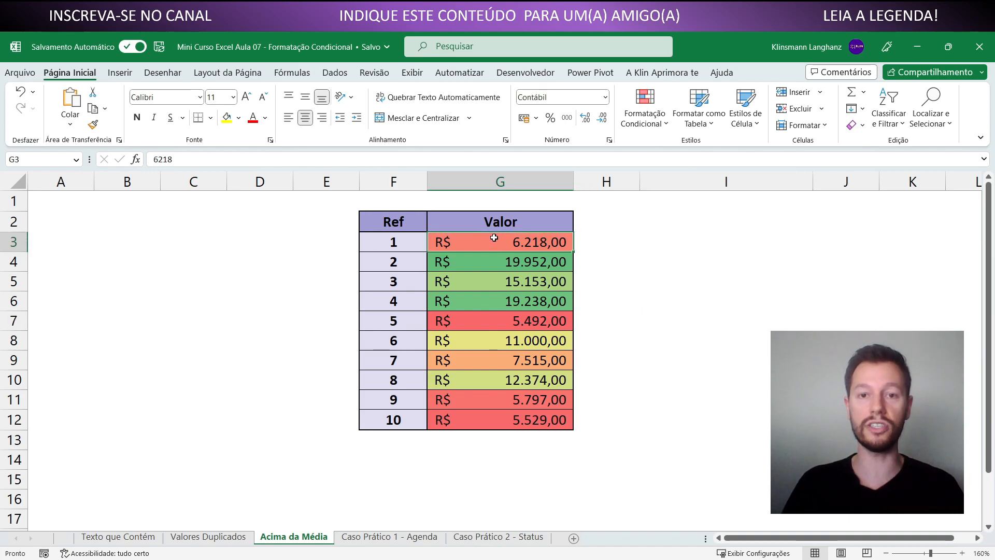
click(488, 265)
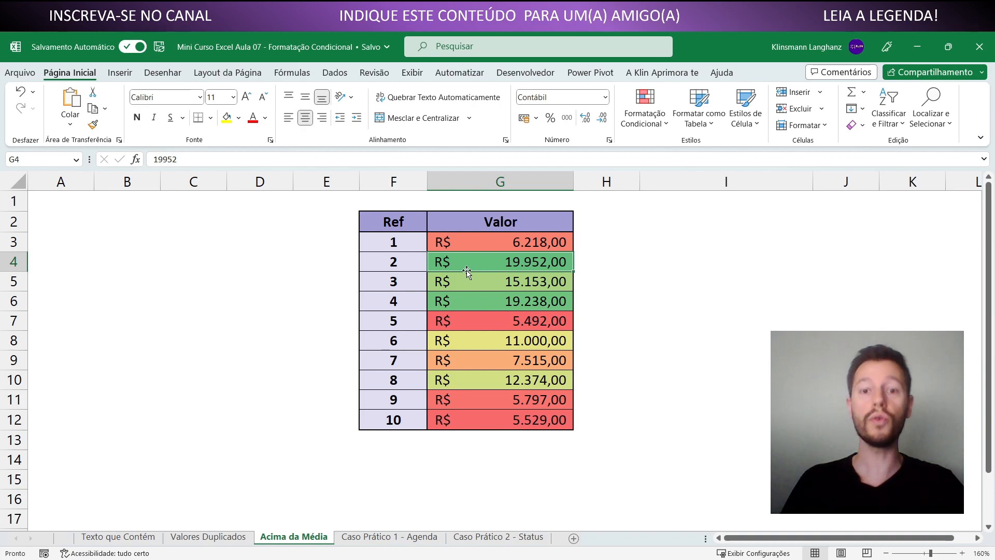
click(464, 321)
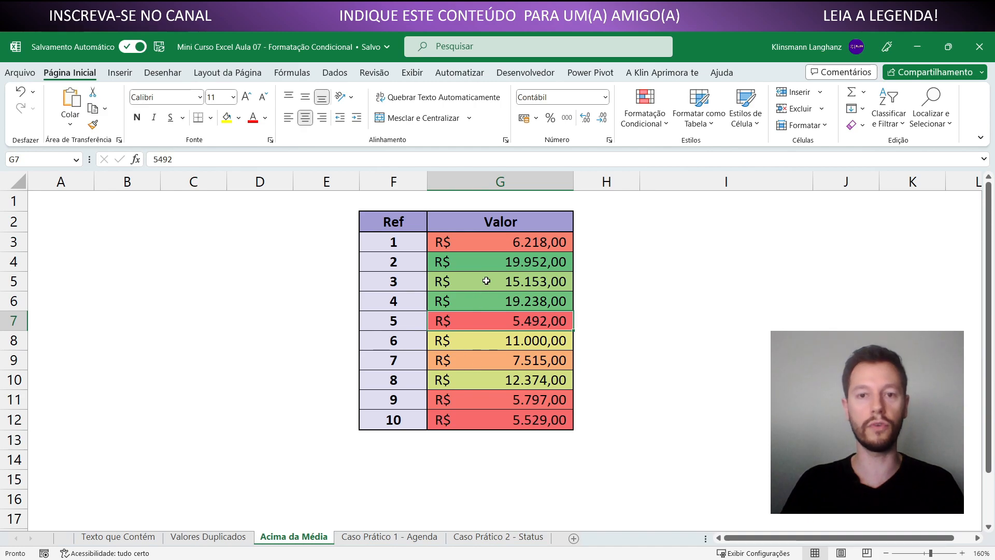
Change the value in G11 to 1000000 to test how the colour scale redistributes the shading
click(488, 403)
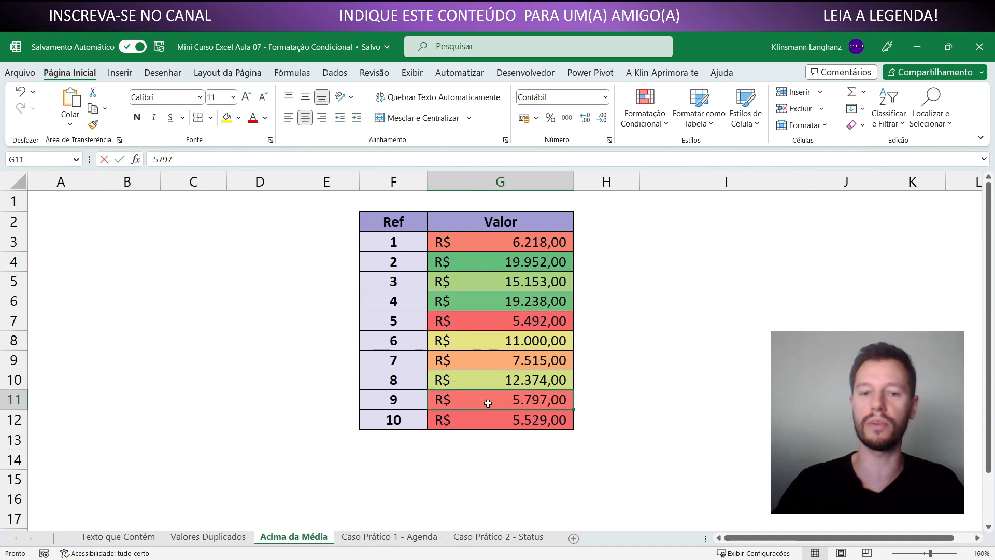
text(1000000)
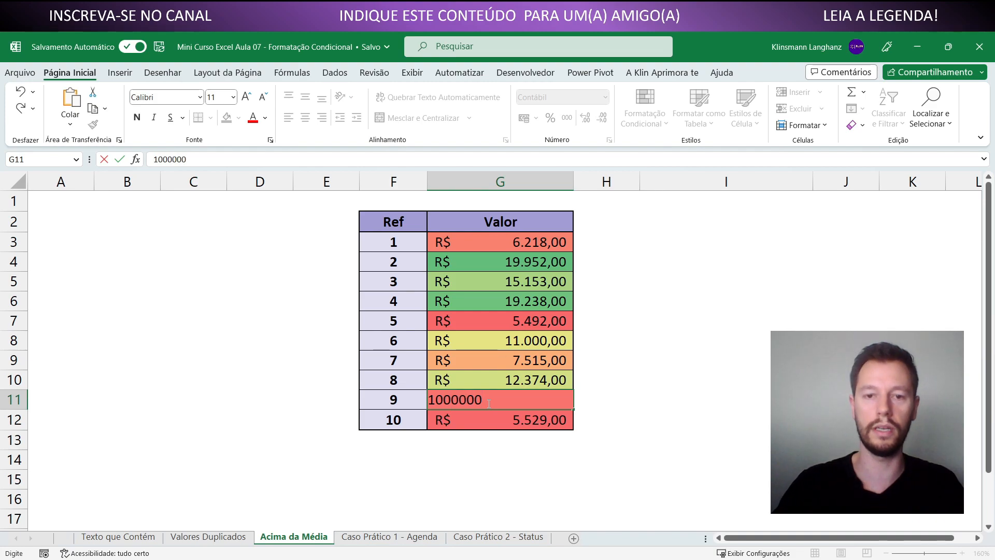
key(Return)
click(488, 438)
click(484, 404)
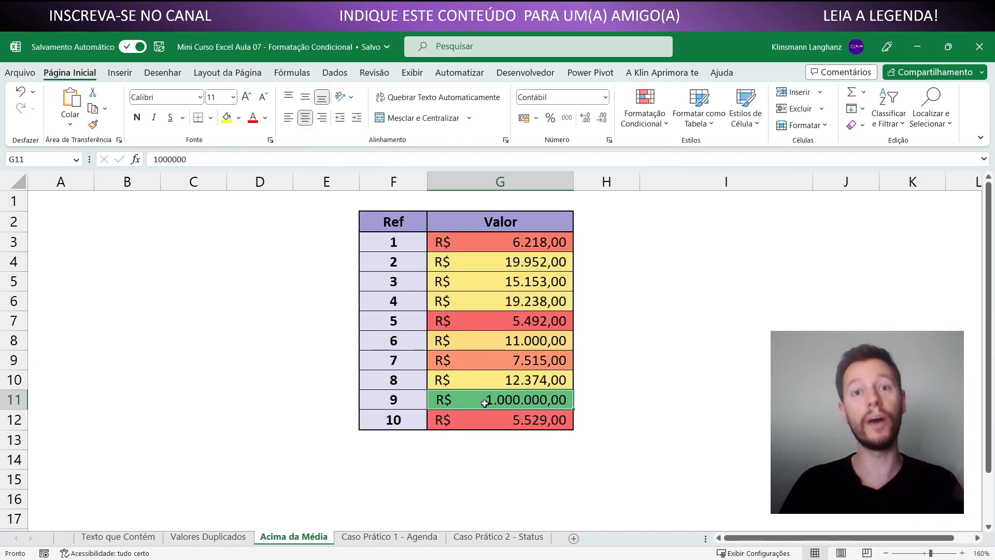
click(484, 421)
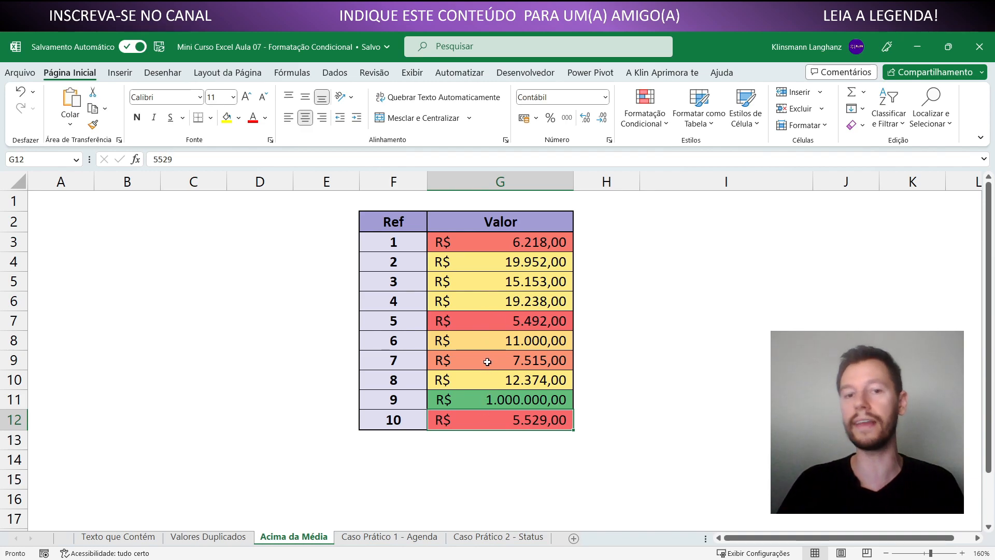
Change G5 to 800000 and G4 to 300000 to test intermediate shades of the colour scale
click(488, 275)
text(800000)
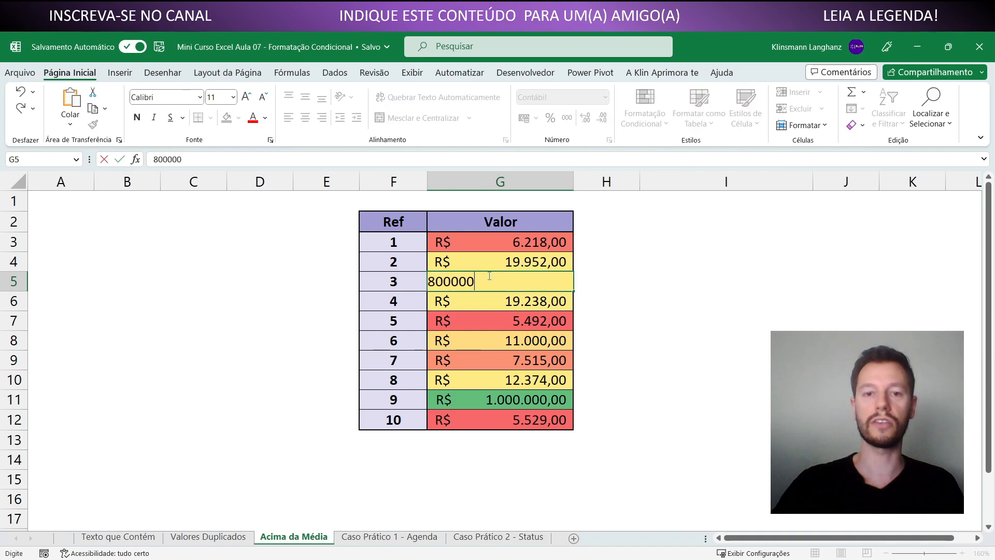
key(Return)
click(487, 265)
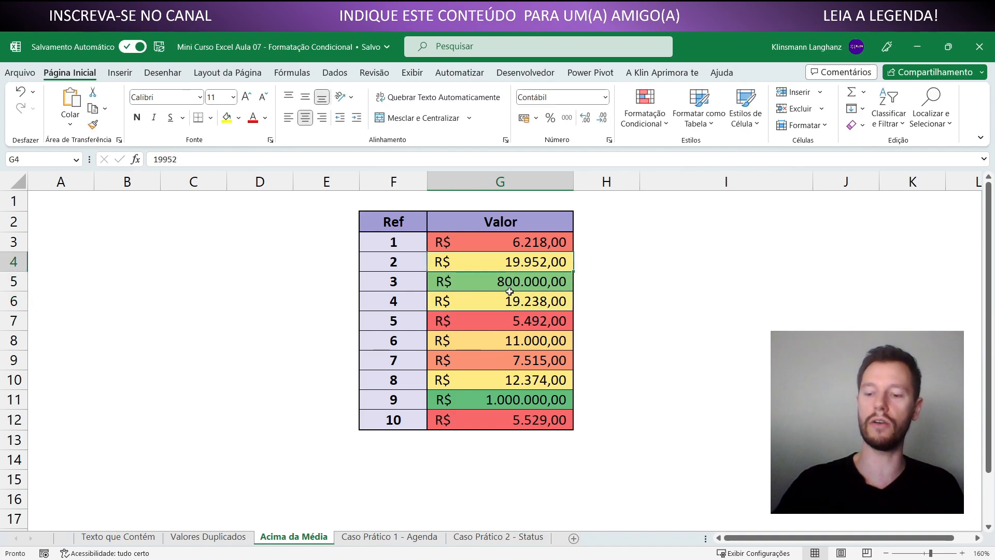
text(300.000)
key(Return)
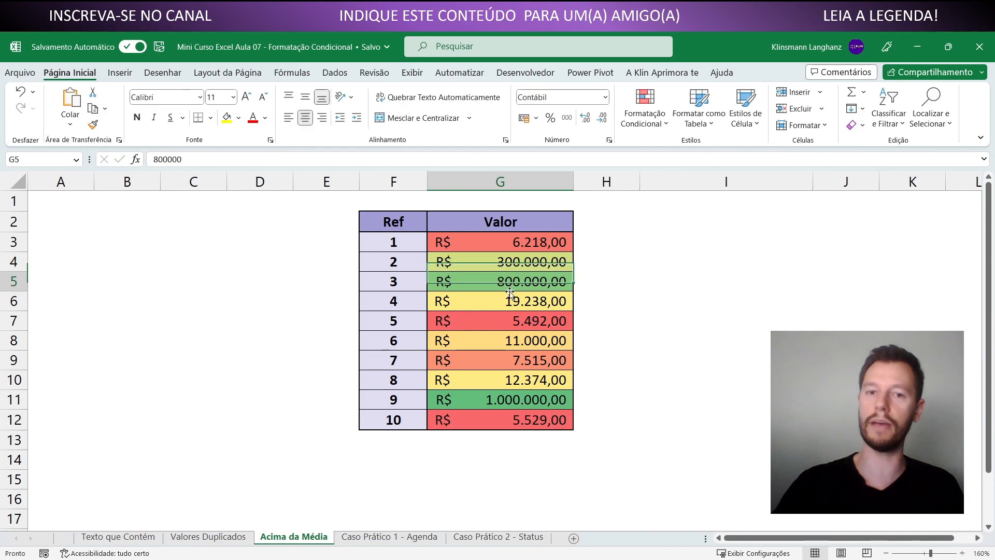
click(628, 339)
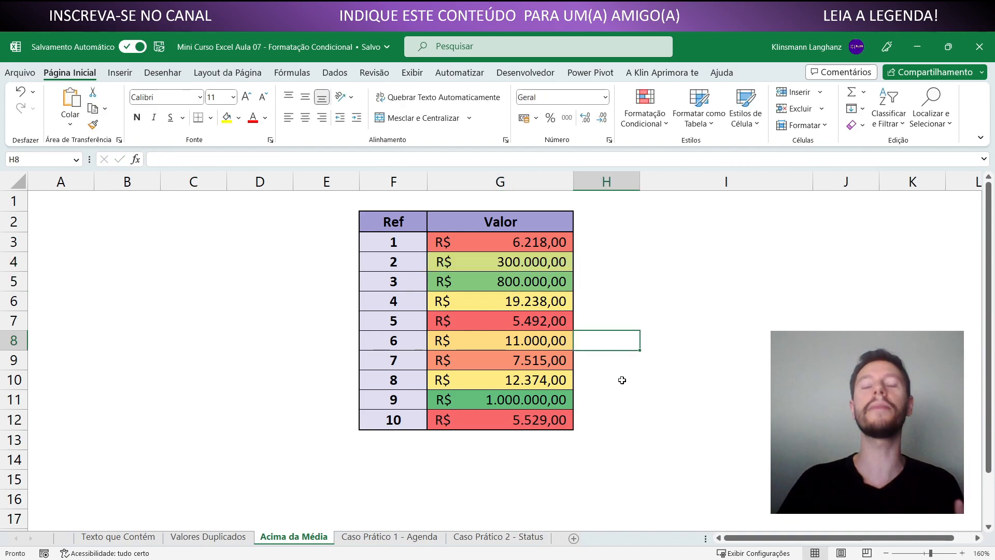
Open the colour scale presets for the range G3:G12
drag(521, 242, 535, 414)
click(644, 114)
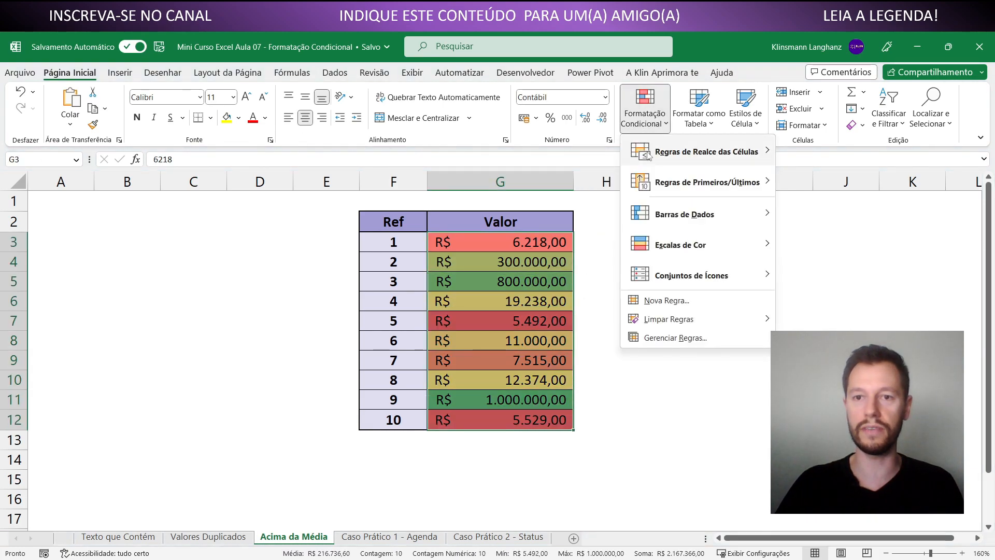
mouse_move(708, 242)
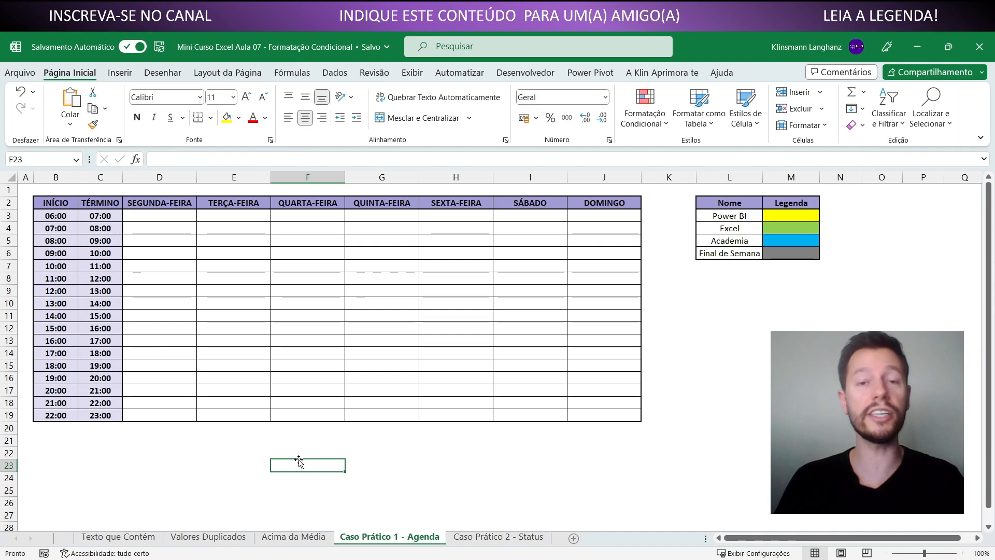
On the Caso Prático 1 - Agenda sheet, review the Nome/Legenda colour table and the activity options offered in D5
drag(729, 203, 792, 253)
click(791, 254)
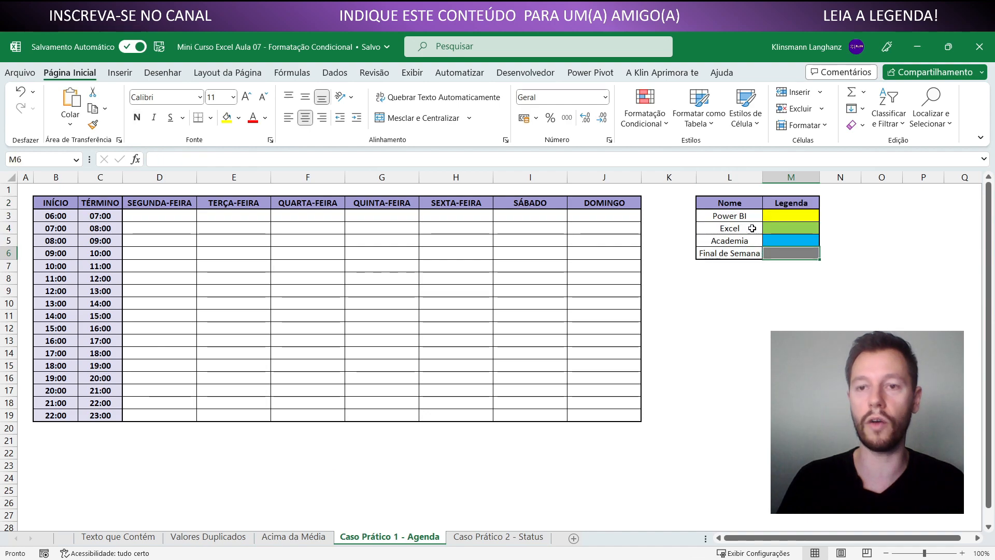
click(747, 216)
click(739, 242)
click(739, 254)
drag(775, 215, 777, 254)
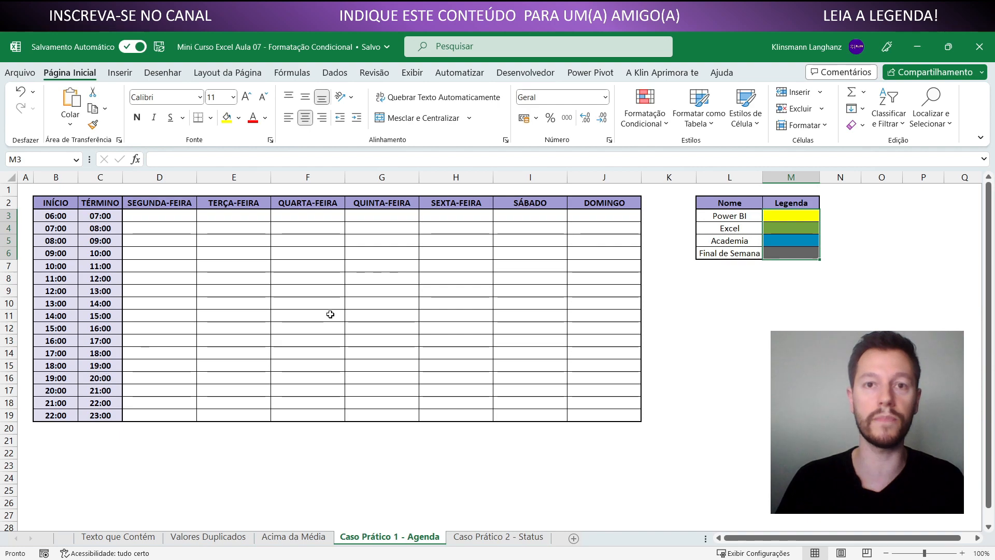
click(188, 242)
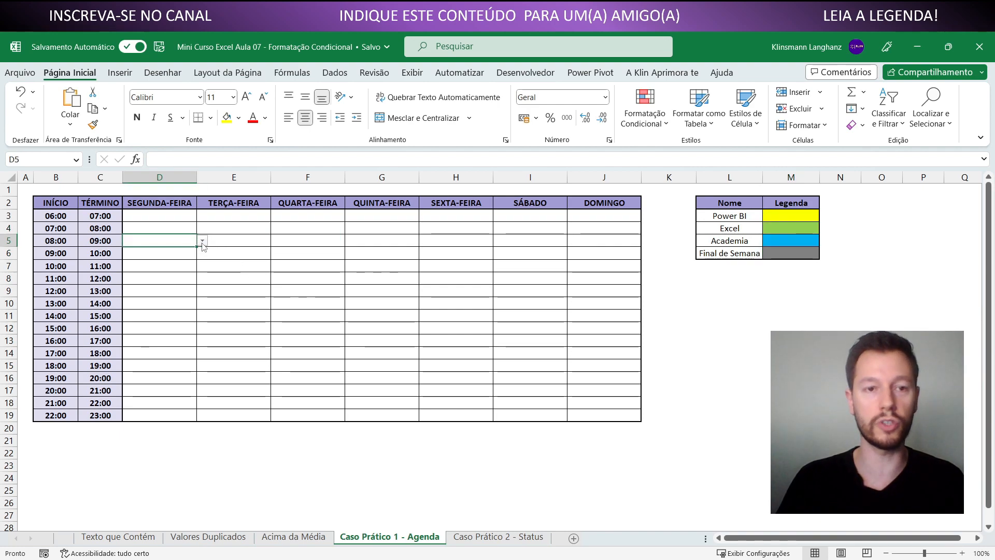
click(201, 240)
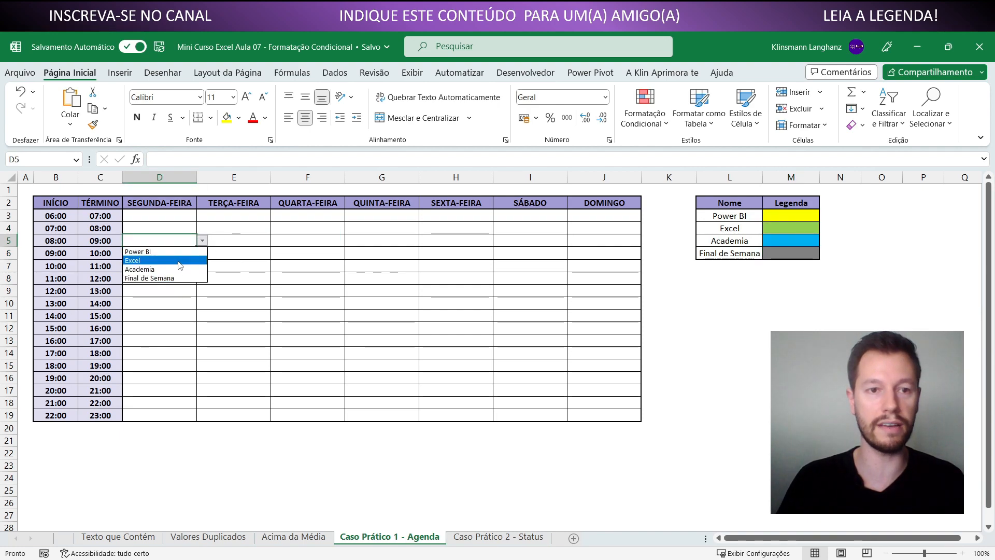
key(Escape)
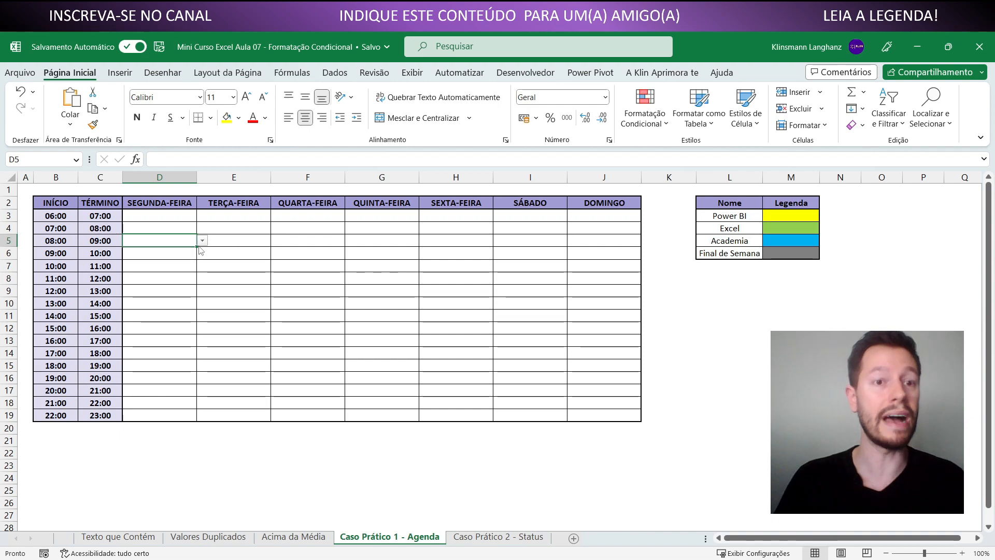
In the 20:00 row of the agenda, choose Excel for SEGUNDA-FEIRA and Power BI for TERÇA-FEIRA
click(156, 387)
click(201, 393)
click(174, 410)
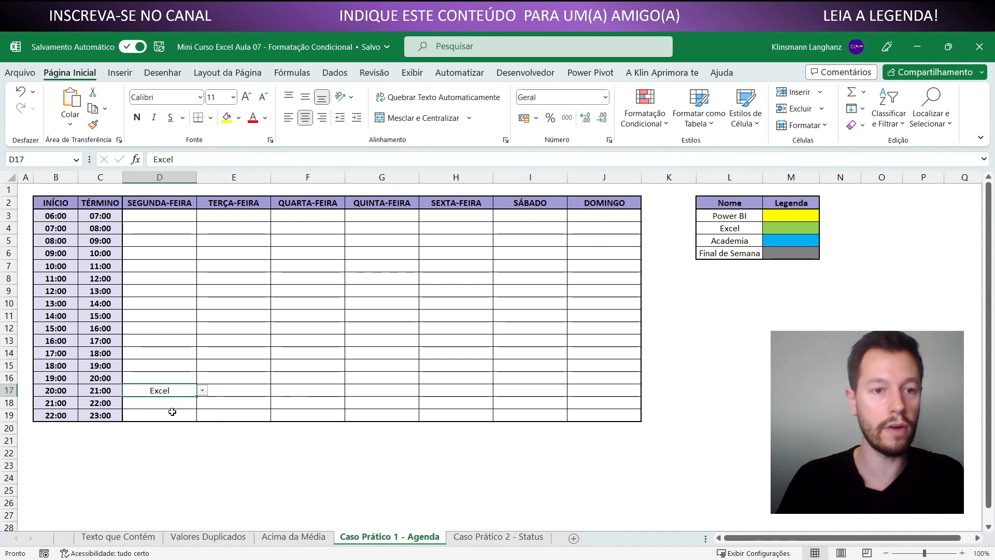
click(226, 392)
click(277, 390)
click(217, 403)
In the 20:00 row of the agenda, choose Excel for QUARTA-FEIRA and Power BI for QUINTA-FEIRA
click(339, 391)
click(351, 390)
click(295, 411)
click(397, 390)
click(424, 391)
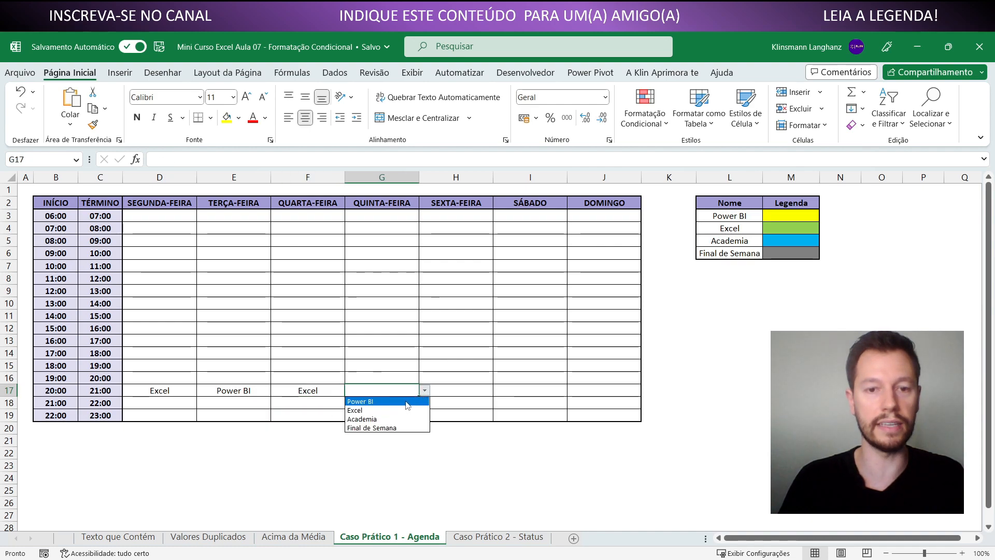
click(407, 401)
click(468, 393)
click(491, 352)
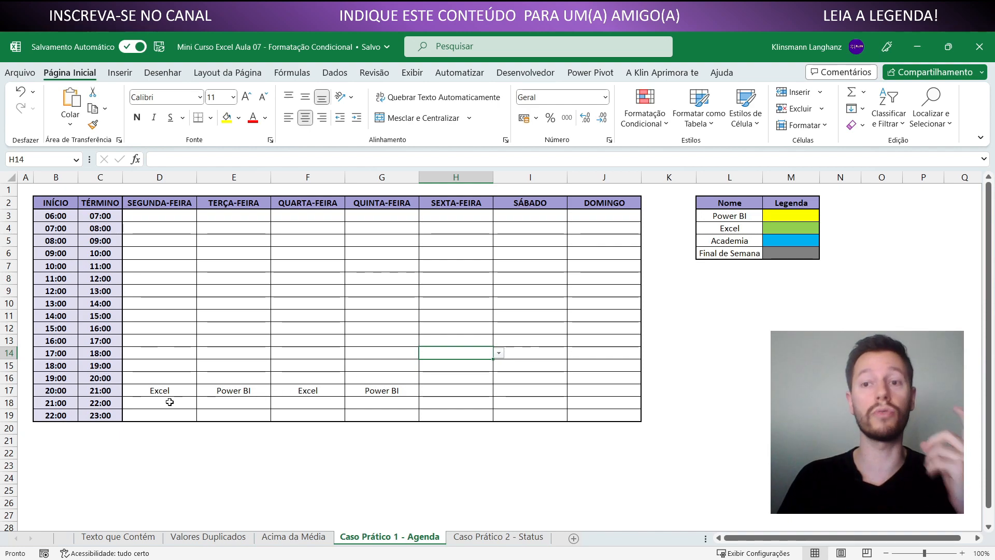
Start a new conditional formatting rule for D3:J19 that uses a formula to determine which cells to format
drag(782, 228, 731, 228)
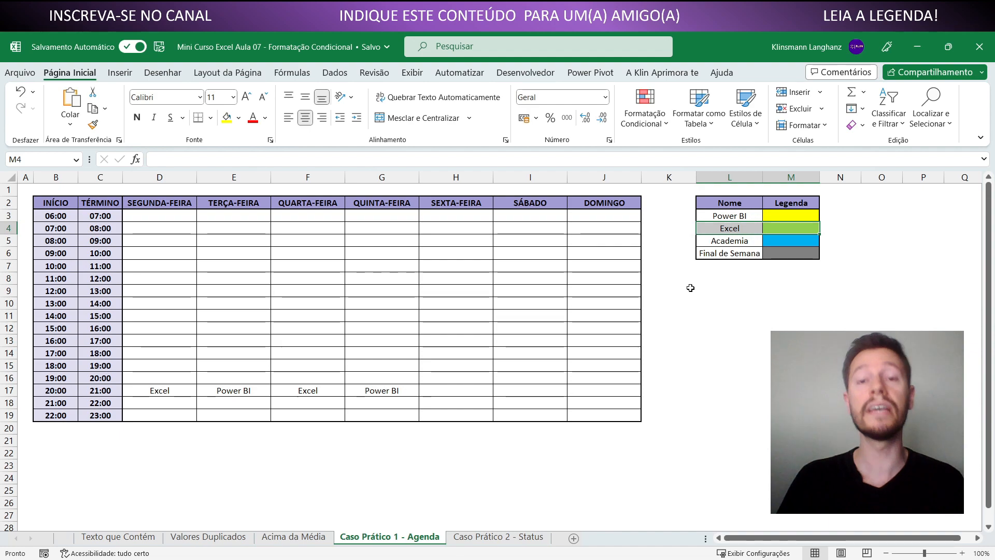
click(530, 316)
drag(174, 216, 593, 410)
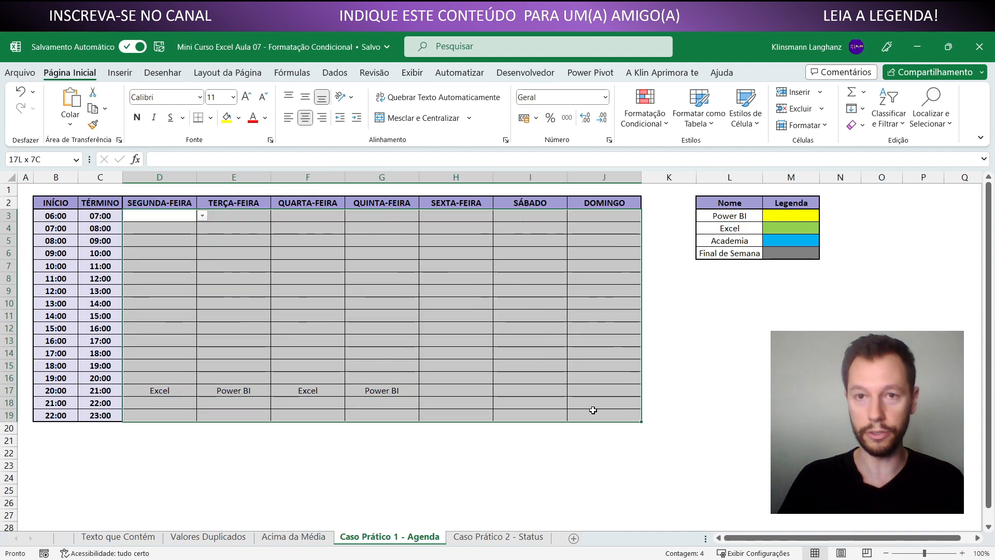
click(649, 125)
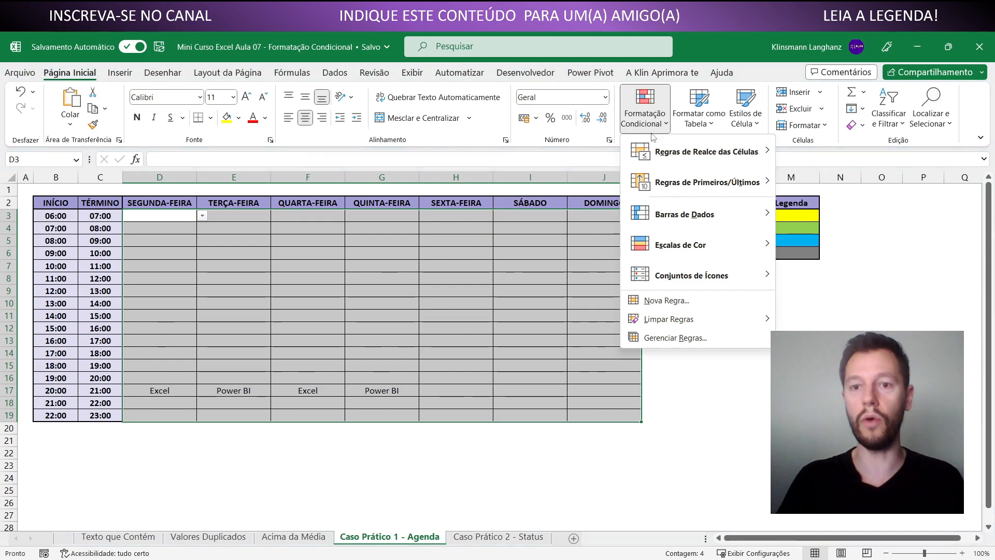
click(667, 301)
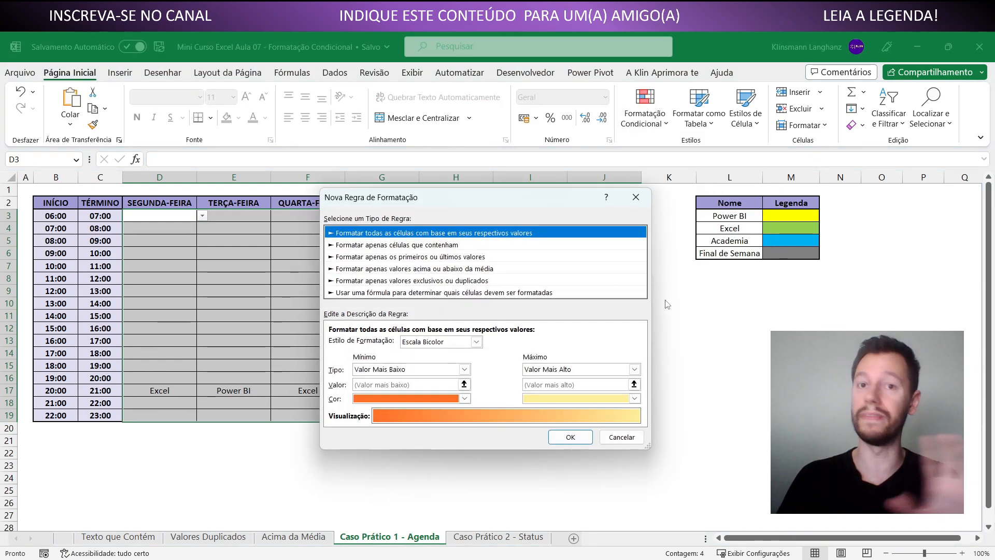
click(443, 245)
click(443, 257)
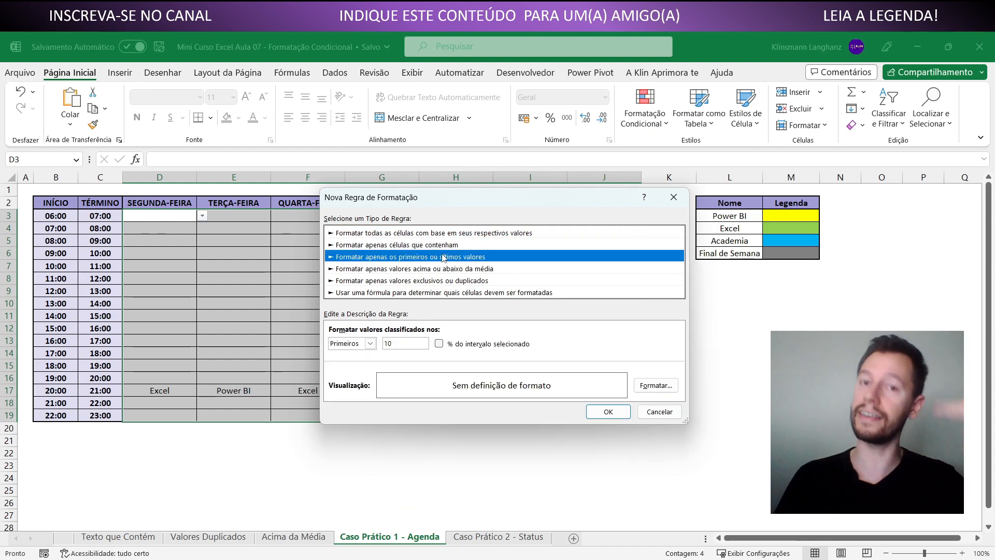
click(443, 268)
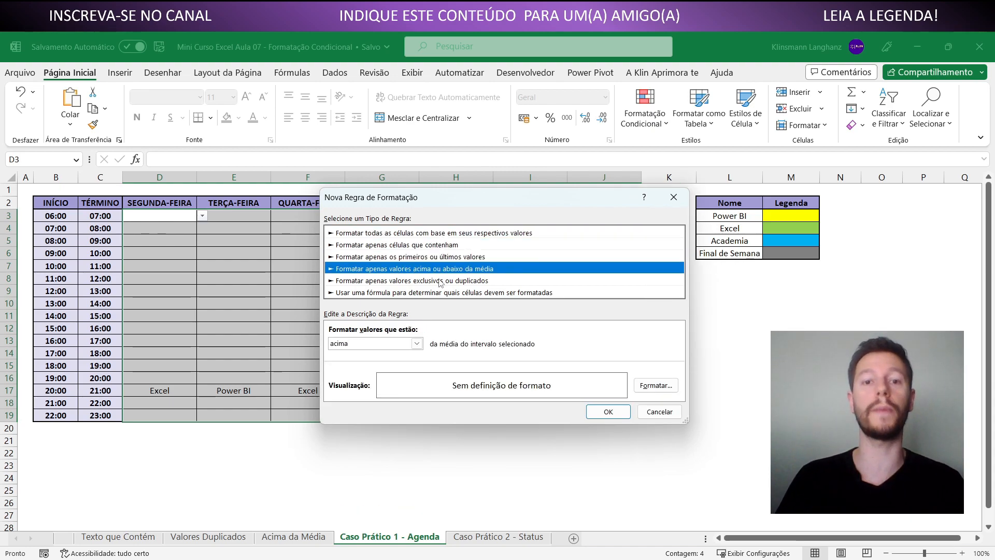
click(441, 282)
click(439, 294)
click(400, 345)
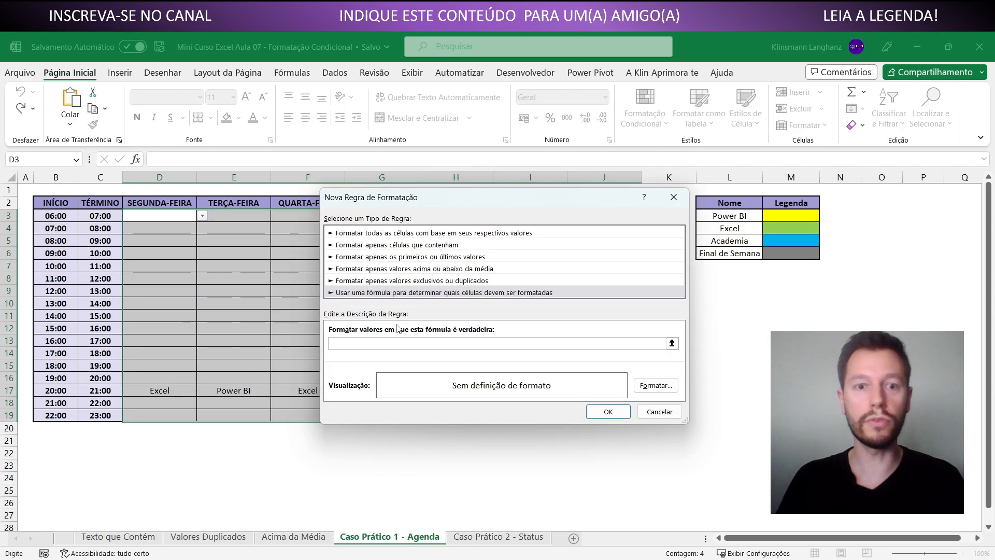
Enter =D3="Excel" as the formula of the new formatting rule
click(381, 341)
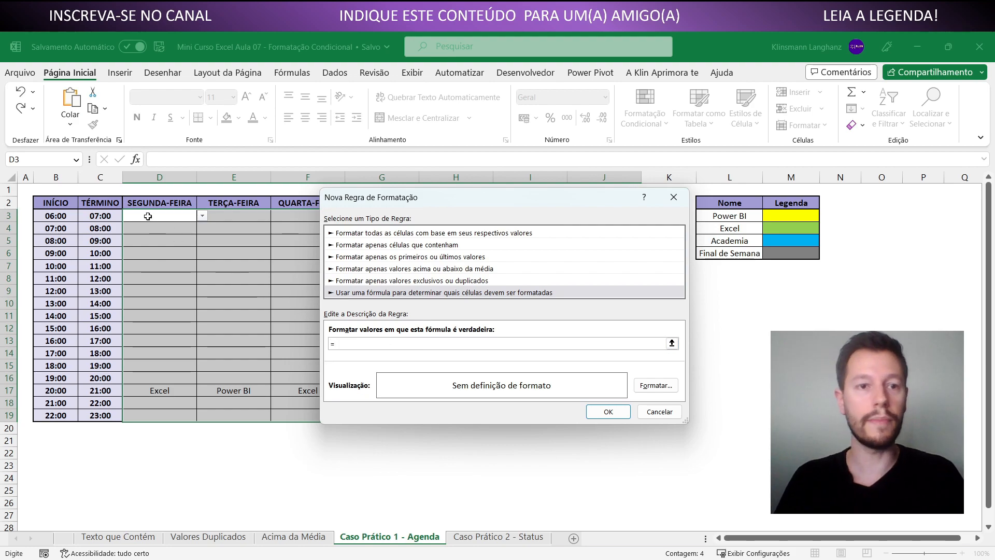
drag(414, 200, 690, 81)
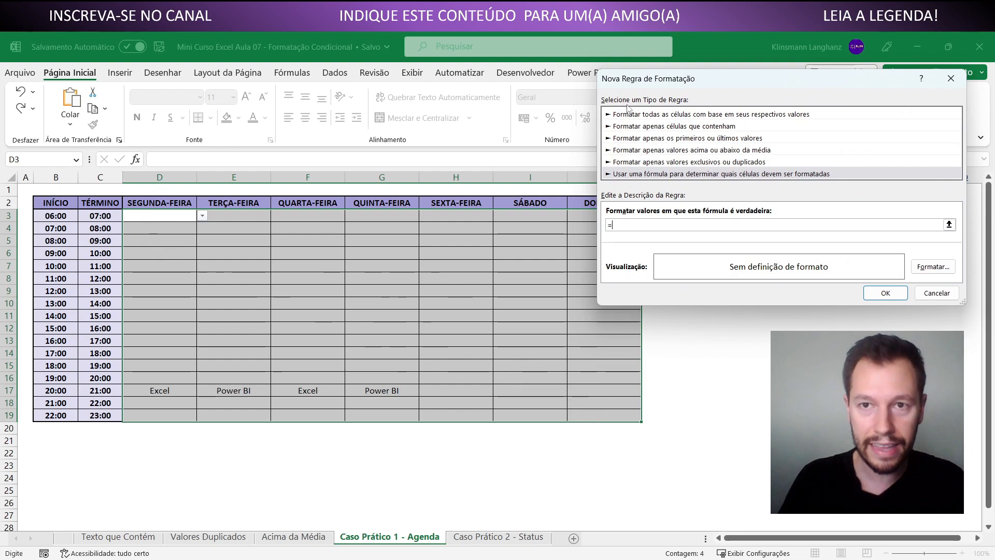
drag(662, 78, 565, 210)
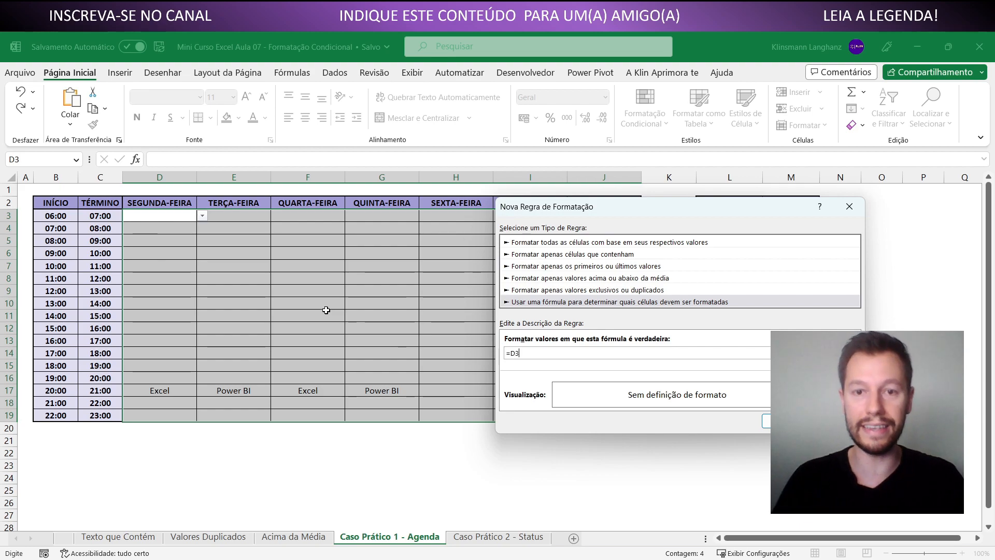
drag(570, 209, 427, 253)
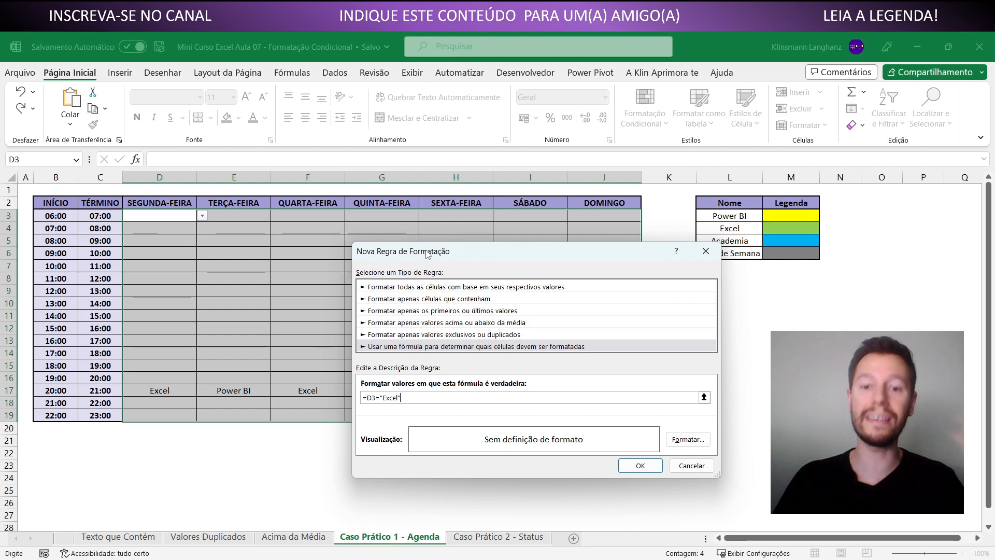
Give the Excel rule the legend's light green fill, leaving number, font and border formats unset, and create the rule
click(669, 436)
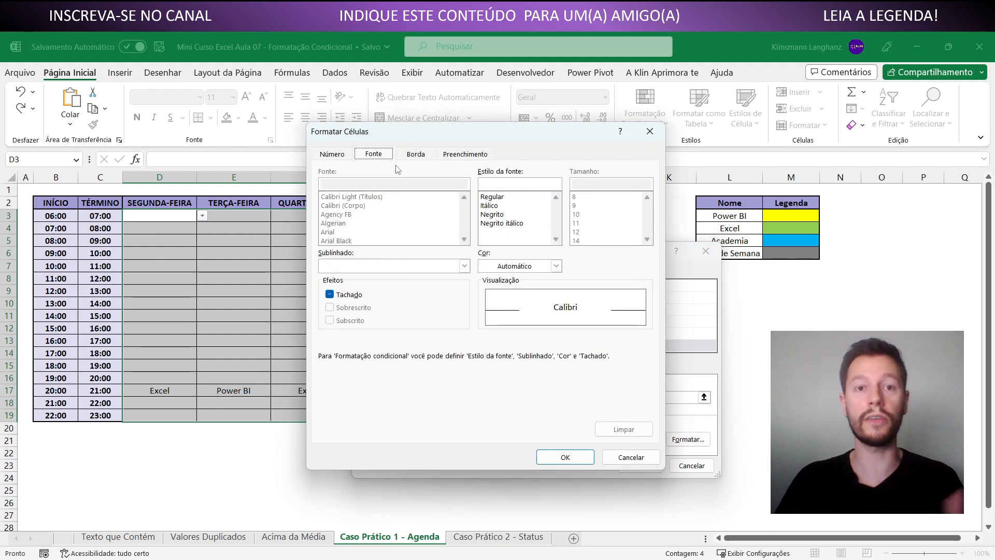
click(338, 156)
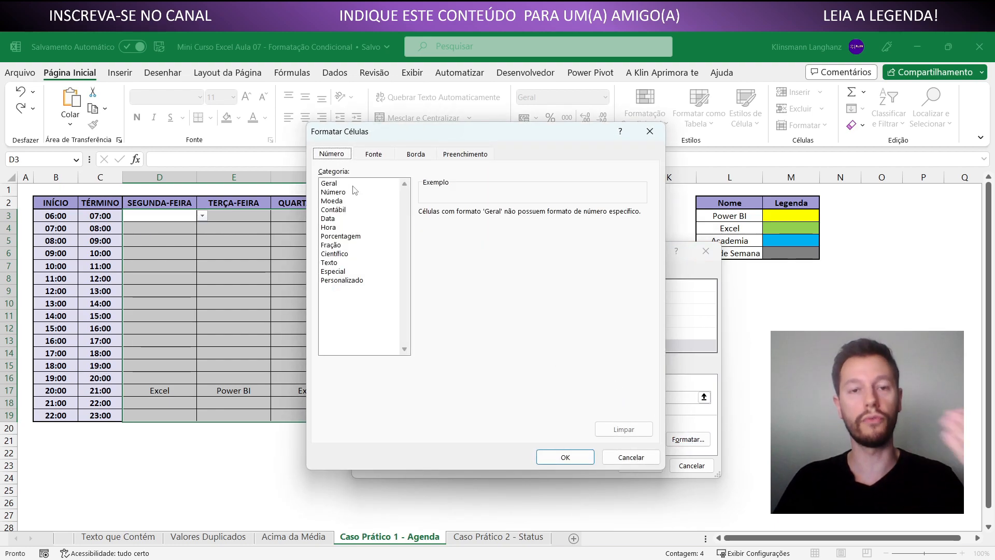
click(366, 156)
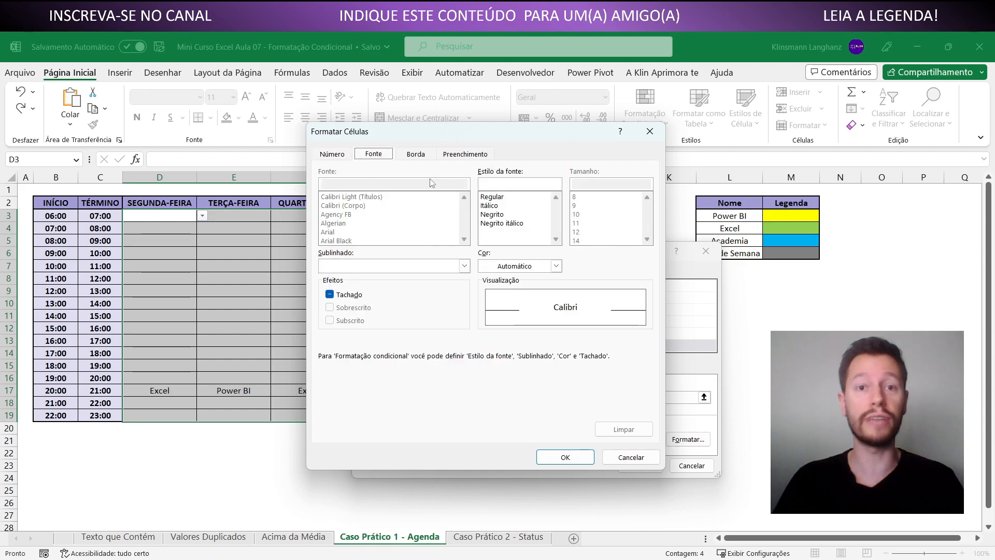
click(422, 157)
click(452, 152)
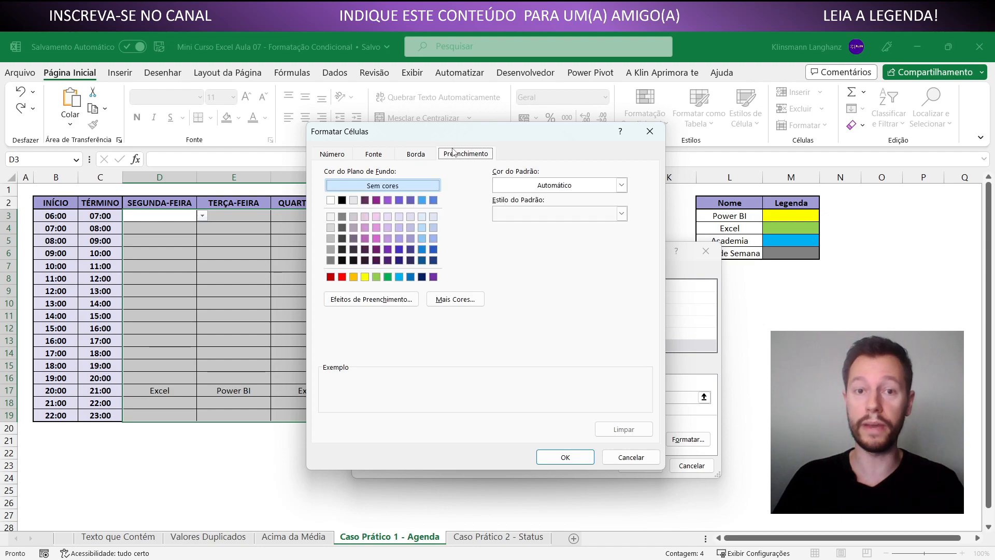
click(376, 278)
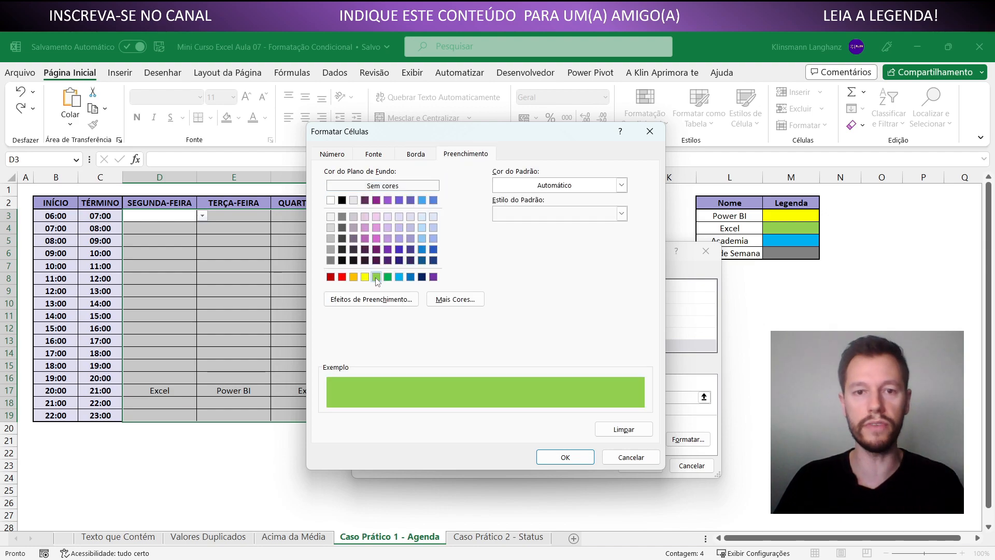
click(564, 457)
click(640, 465)
Compare the Excel cells in the agenda's 20:00 row with the Excel entry in the legend and review the formatted range
click(177, 390)
click(306, 391)
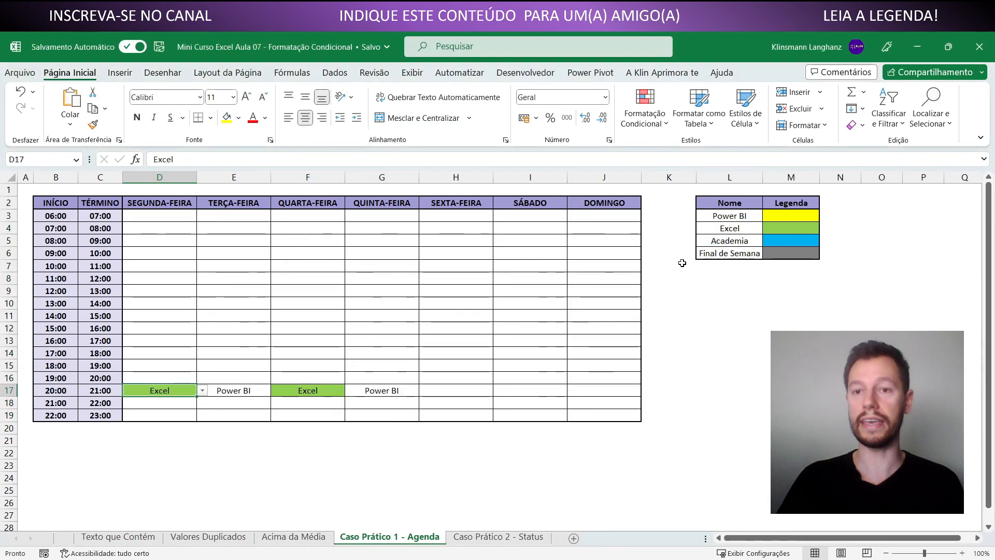
drag(727, 231, 768, 230)
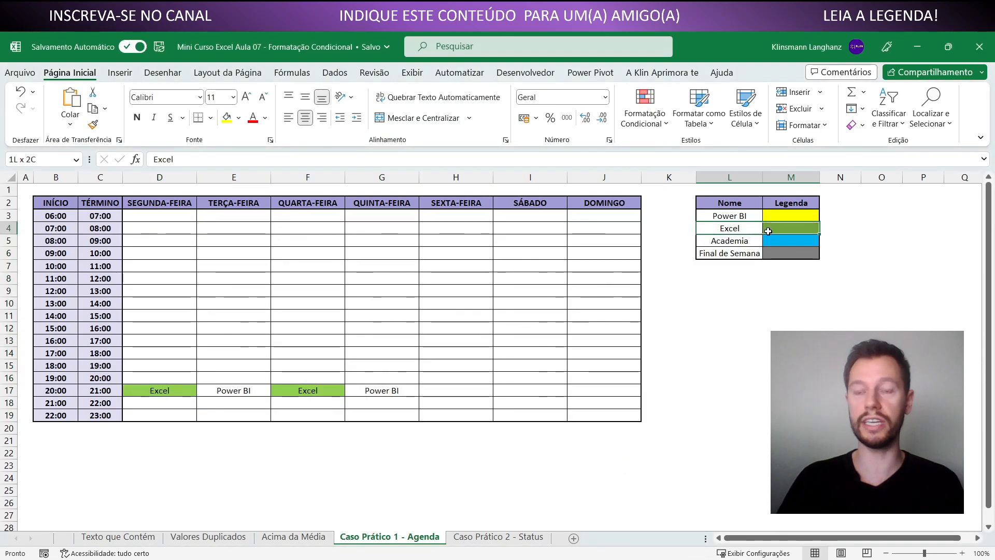
click(325, 325)
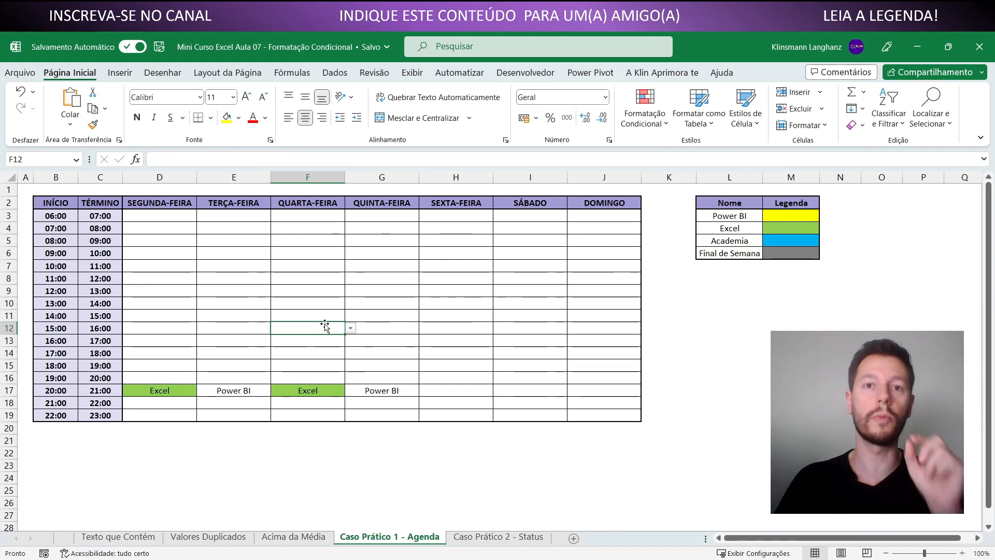
drag(167, 218, 598, 411)
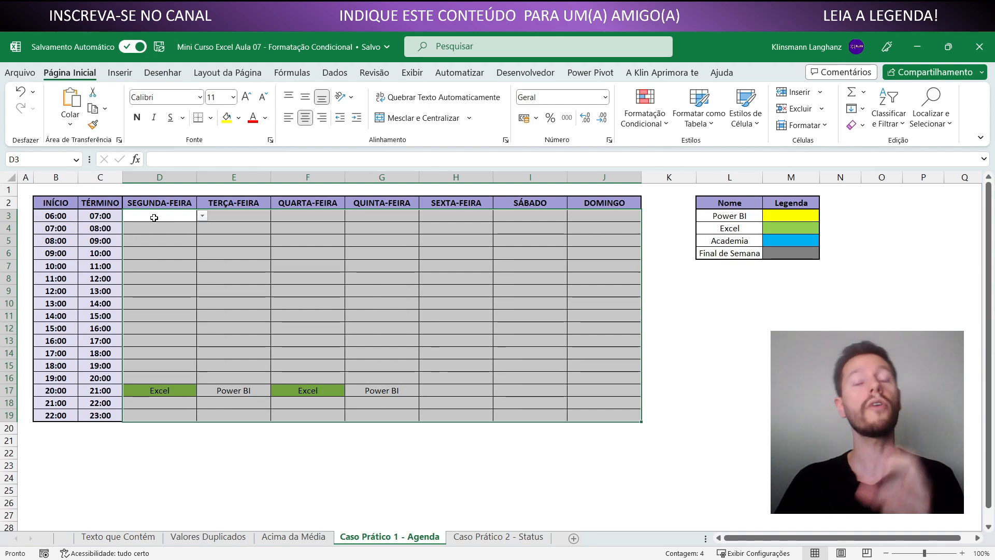
click(224, 351)
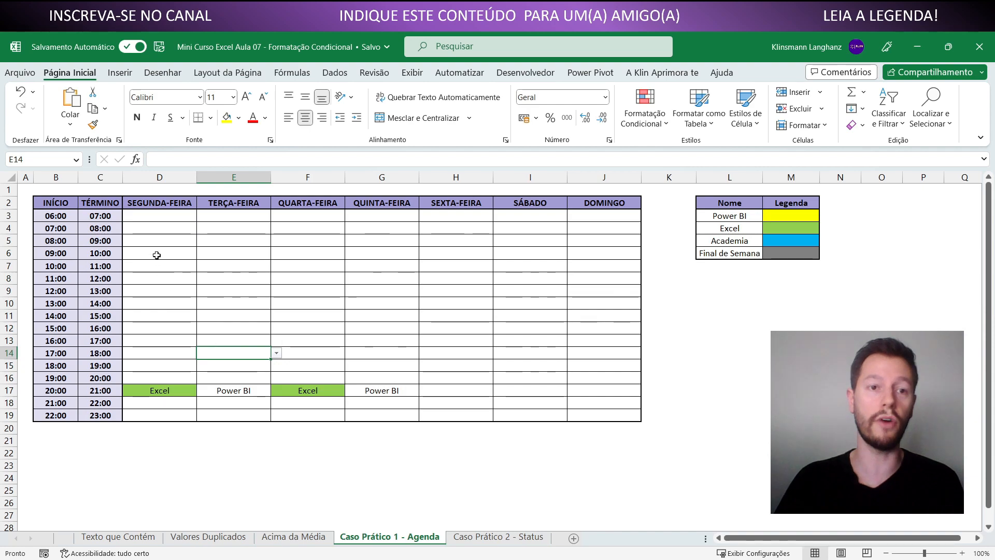
In the conditional formatting rules manager, list the rules for Esta Planilha and duplicate the =D3="Excel" rule
click(647, 119)
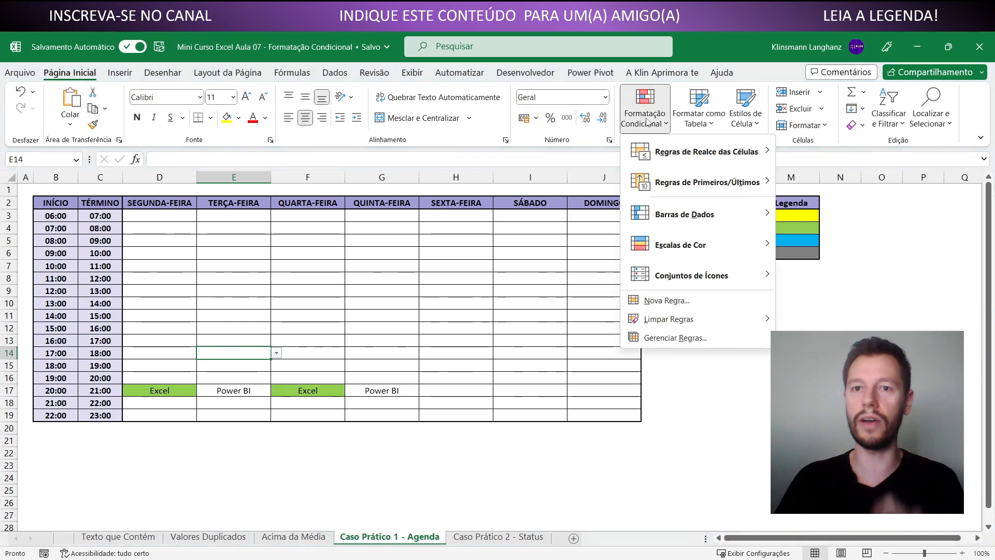
click(670, 338)
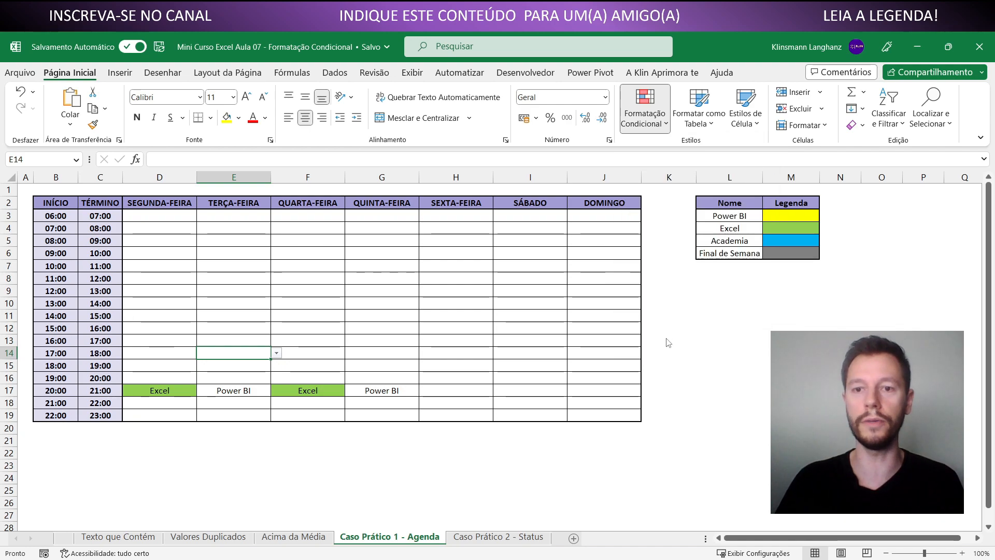
click(474, 294)
click(441, 315)
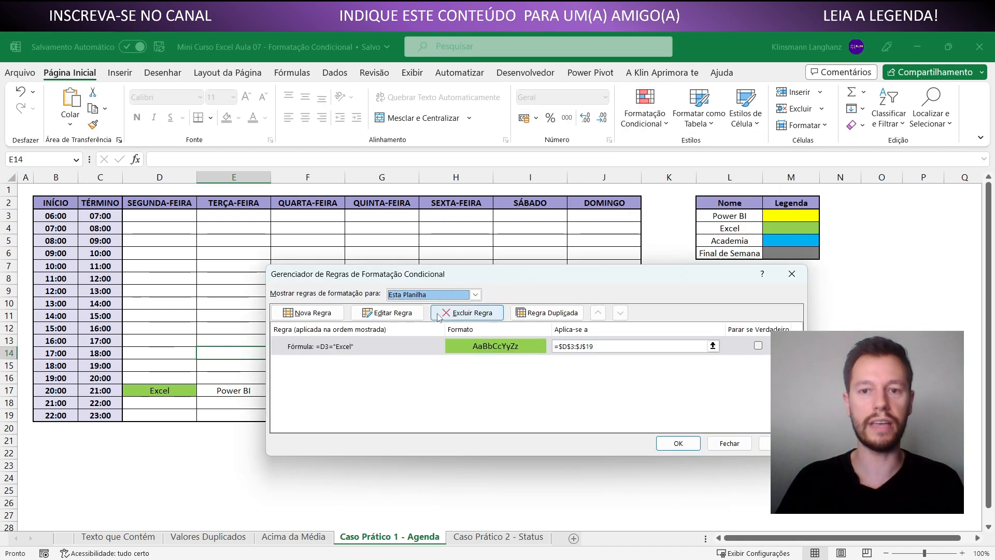
drag(444, 281, 384, 244)
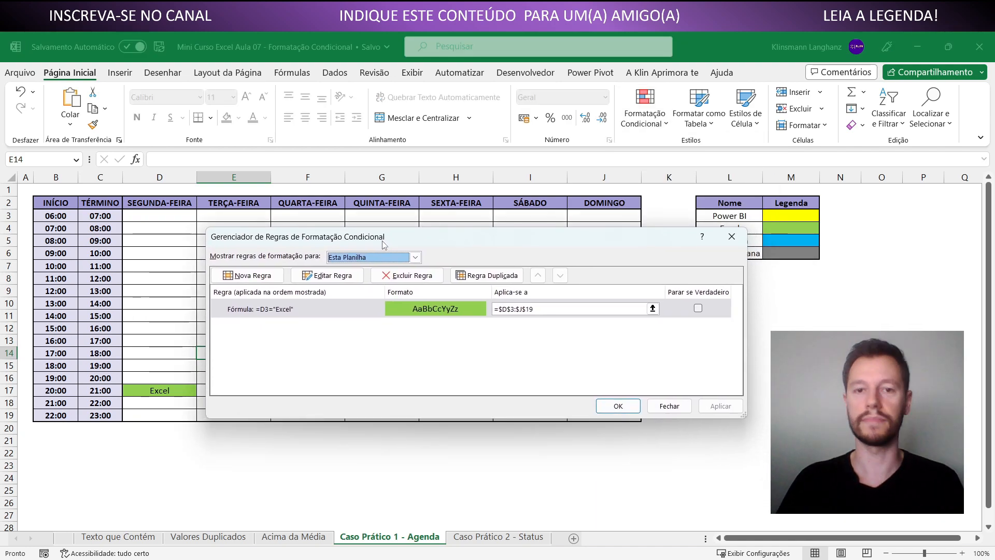
click(315, 312)
click(485, 276)
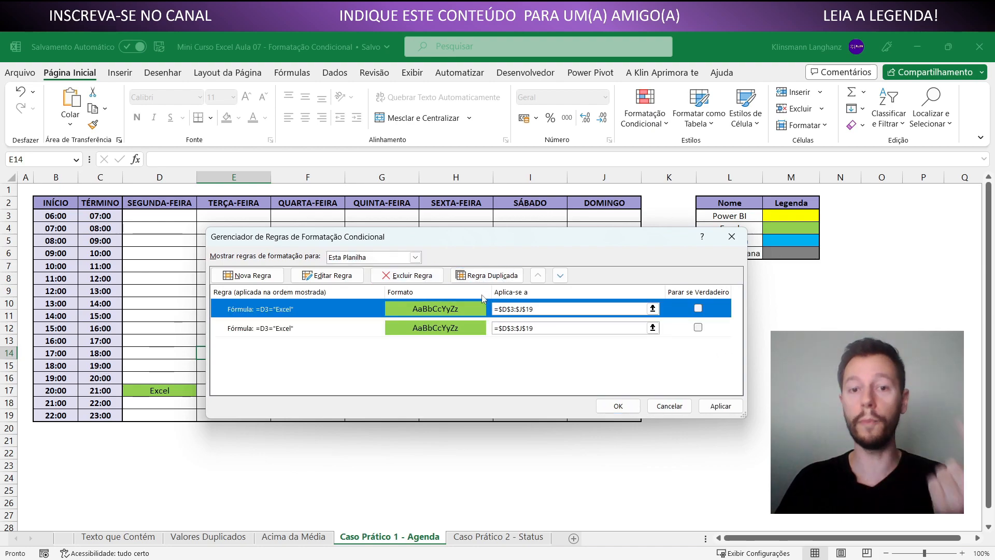
Change the formula of the second, duplicated rule to =D3="Power BI"
double_click(360, 333)
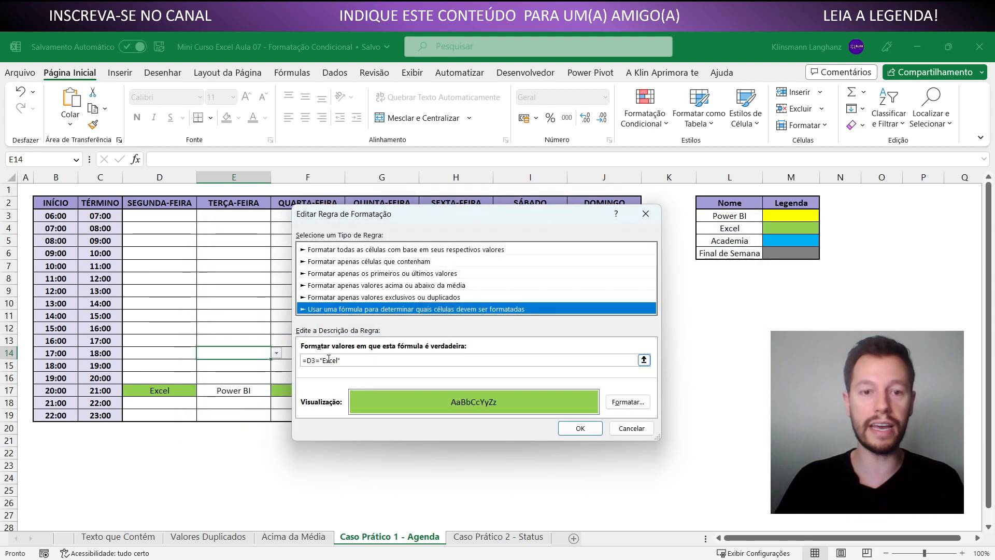
drag(324, 360, 331, 358)
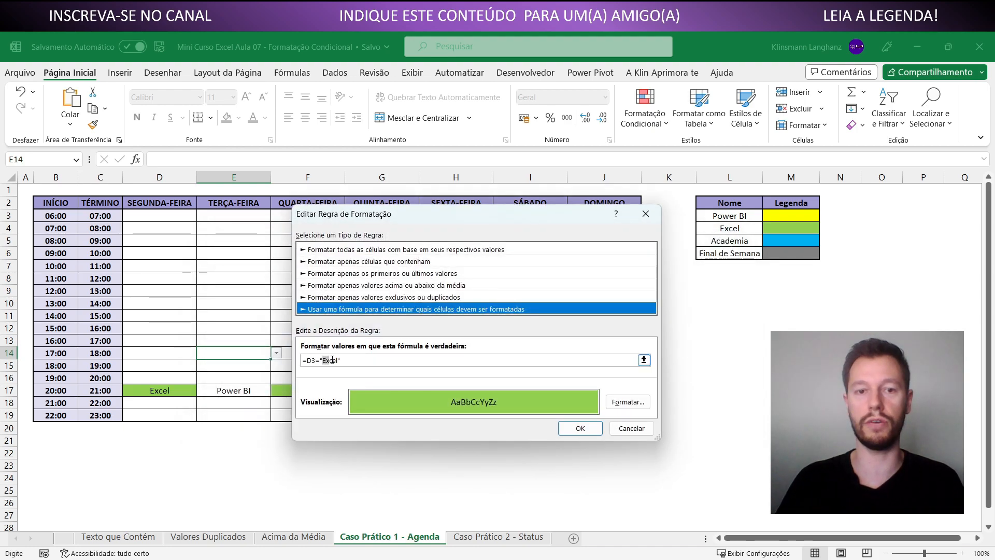
text(Power BI)
Set the Power BI rule's fill to yellow, apply the rules to the agenda and close the rules manager
click(621, 404)
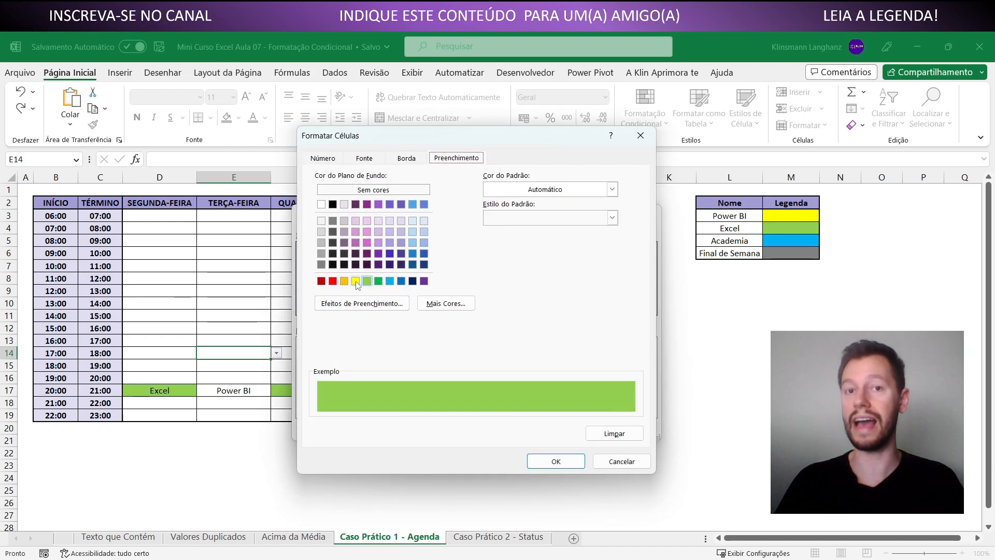
click(355, 281)
click(564, 462)
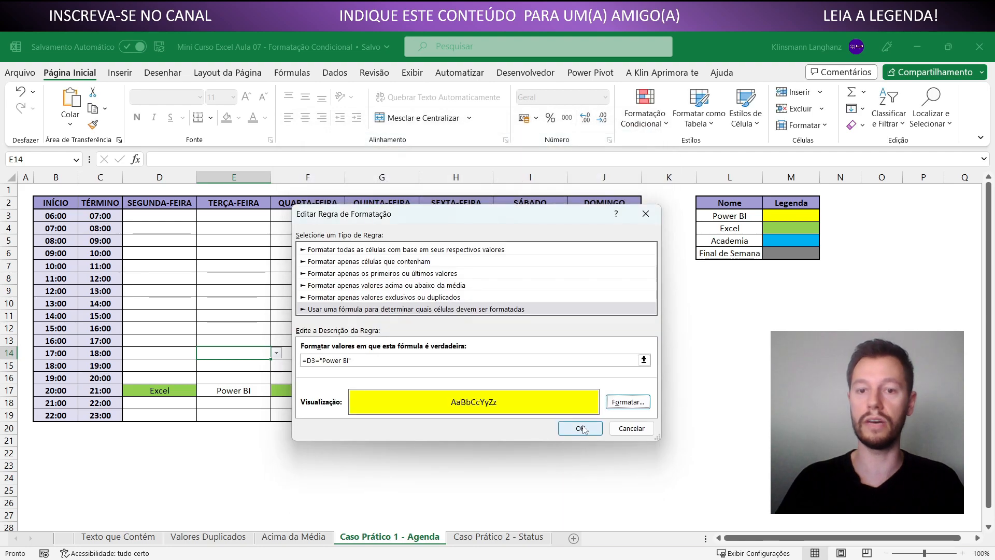
click(581, 428)
click(720, 405)
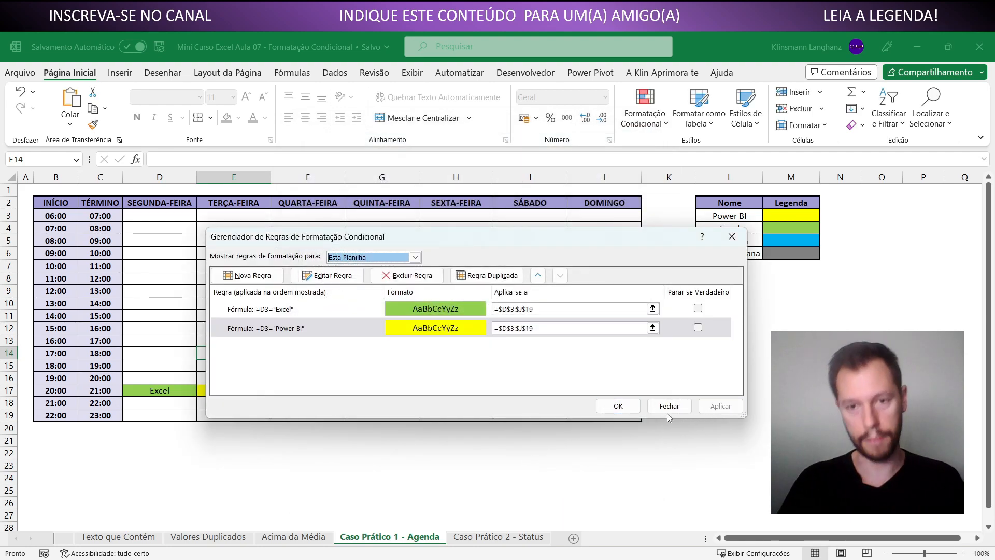
click(616, 409)
click(456, 465)
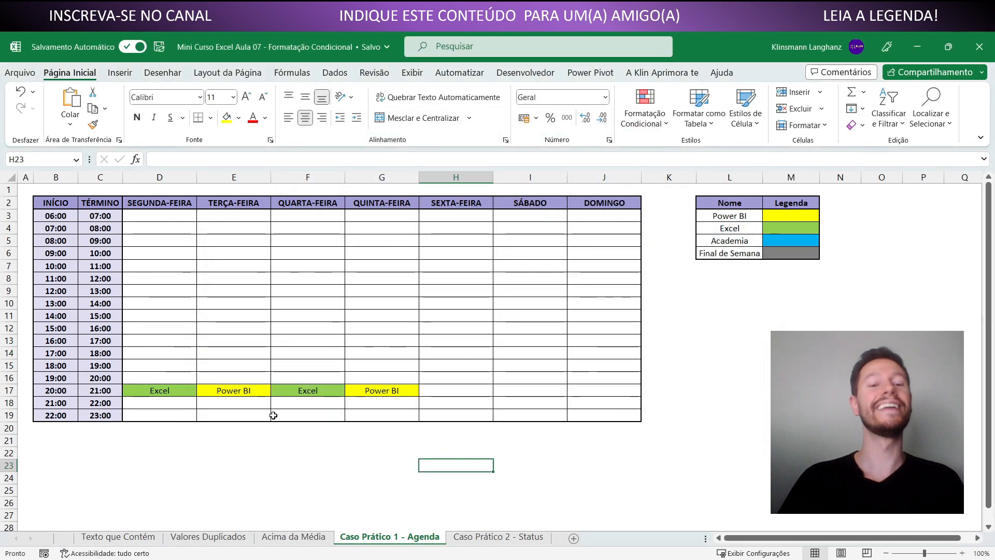
Select the agenda's activity range D3:J19 to review it and set the SEXTA-FEIRA 10:00 slot to Excel
drag(160, 216, 600, 413)
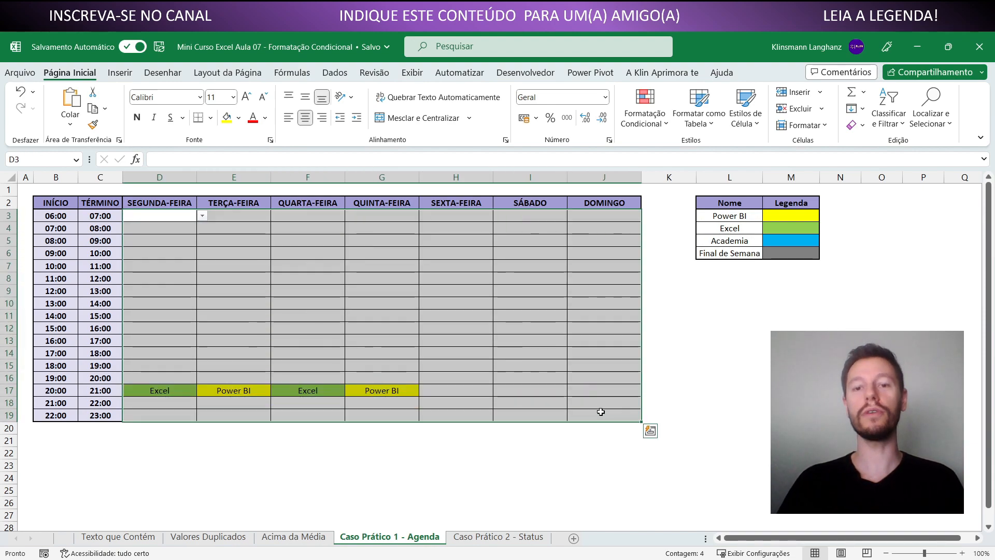
click(530, 299)
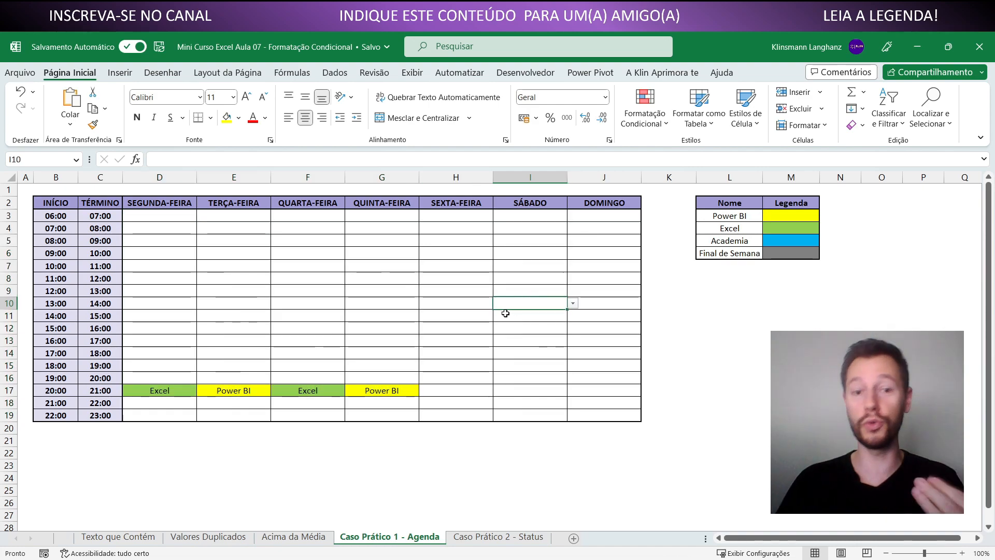
click(450, 270)
click(498, 266)
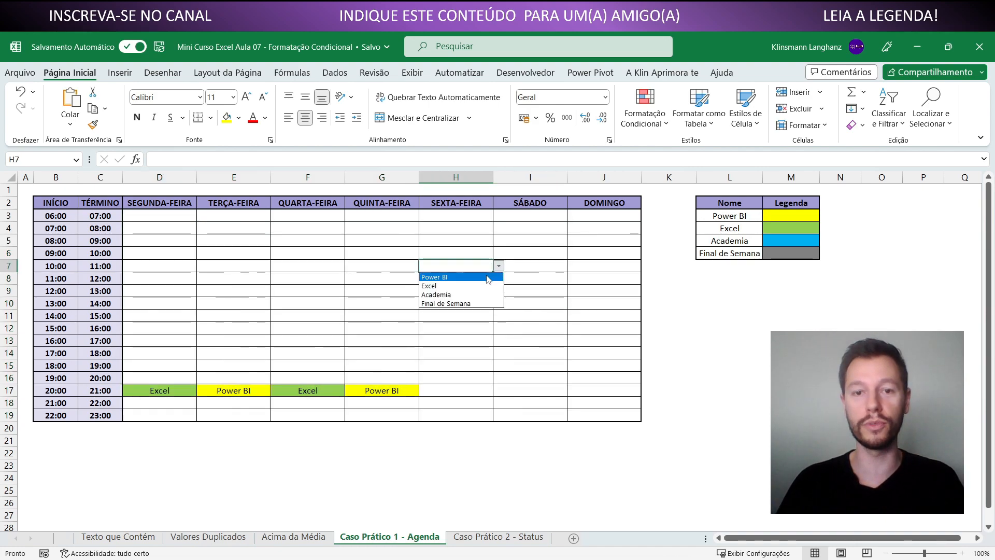
click(480, 288)
Set the QUARTA-FEIRA 08:00 and 11:00 slots to Power BI and choose an activity for the 13:00 slot
click(312, 243)
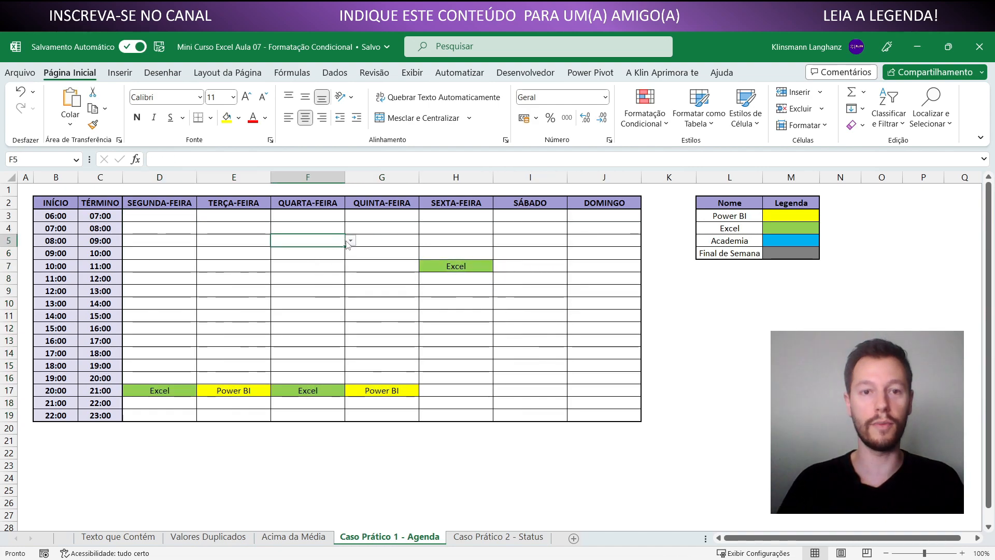
click(350, 241)
click(327, 252)
click(336, 280)
click(350, 278)
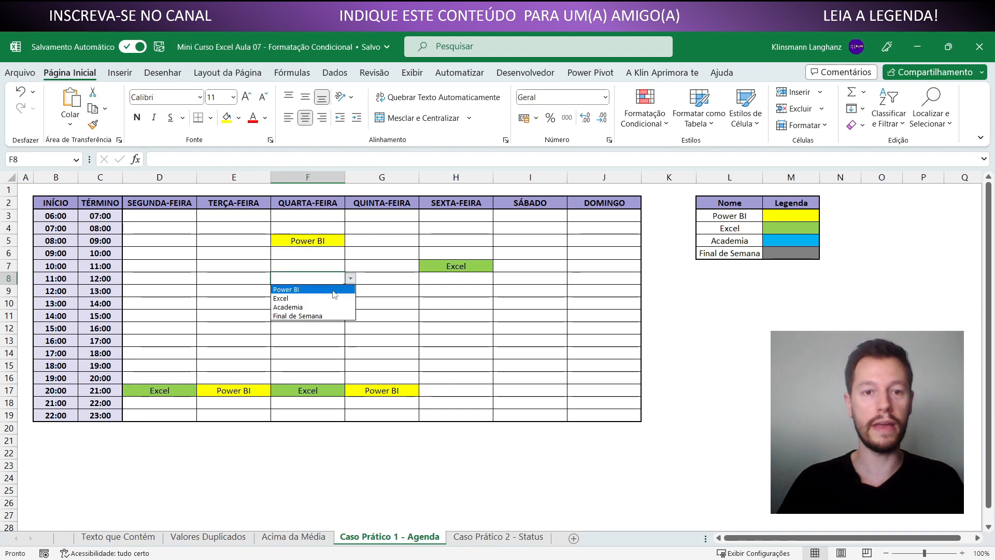
click(334, 289)
click(337, 303)
click(350, 303)
click(336, 324)
click(384, 327)
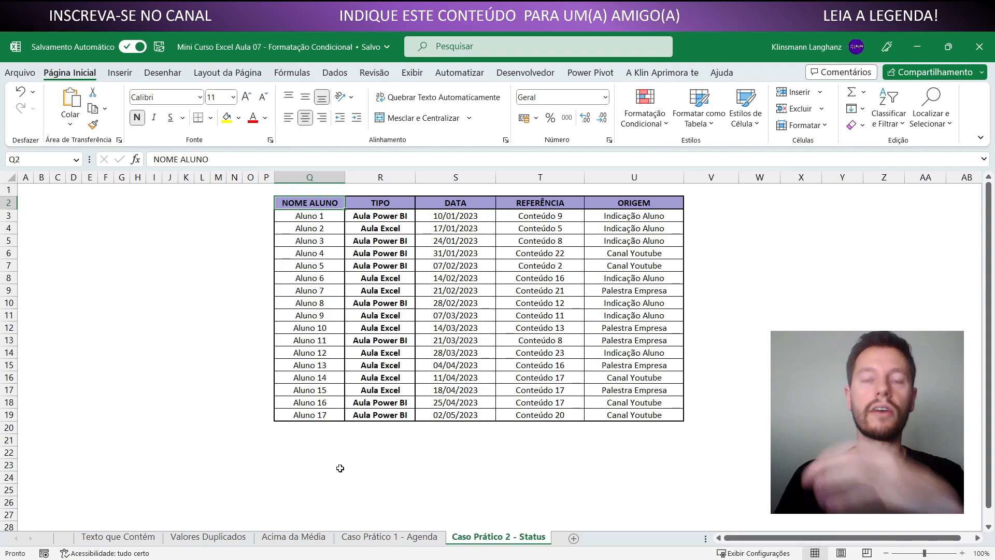
On the Caso Prático 2 - Status sheet, review the student table's TIPO entries and its name, DATA, REFERÊNCIA and ORIGEM columns
click(392, 277)
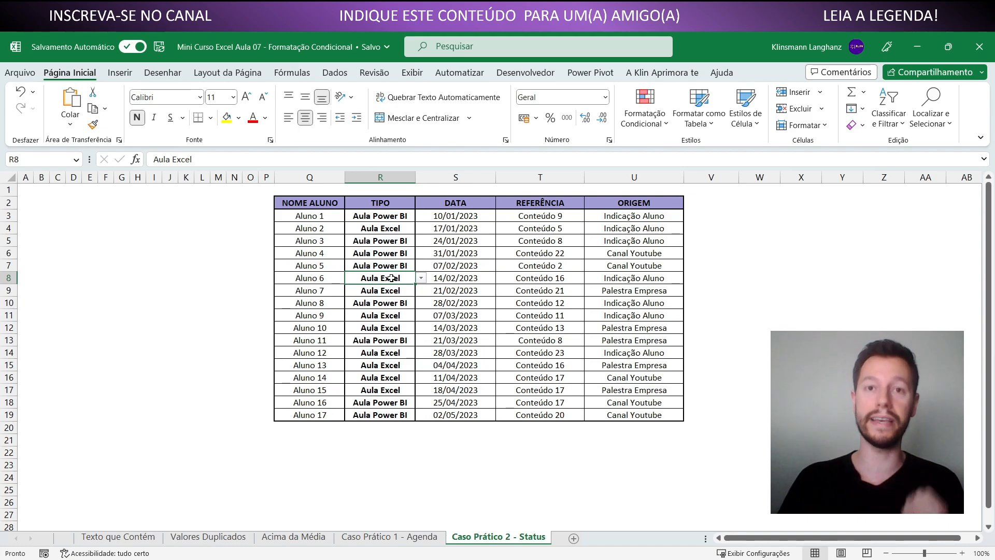
click(394, 339)
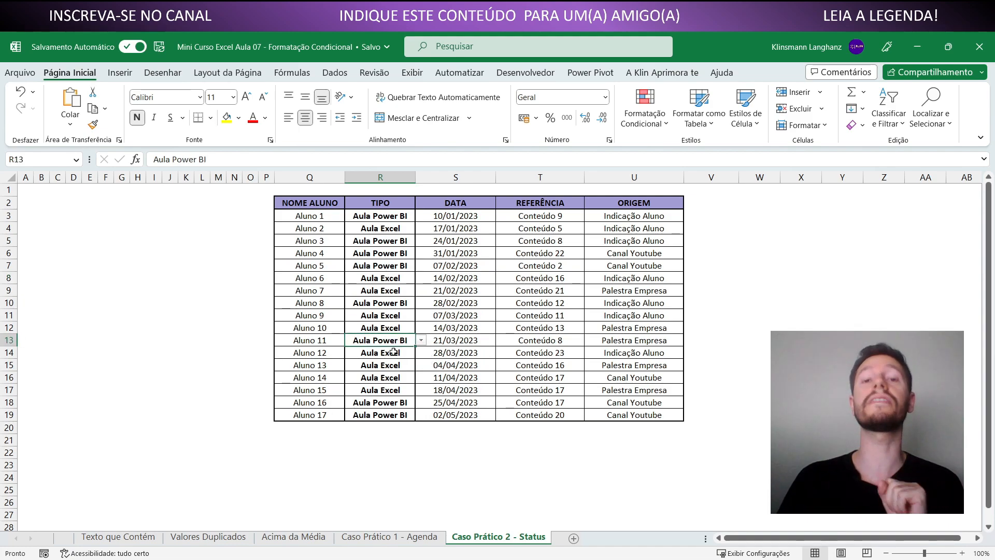
click(384, 219)
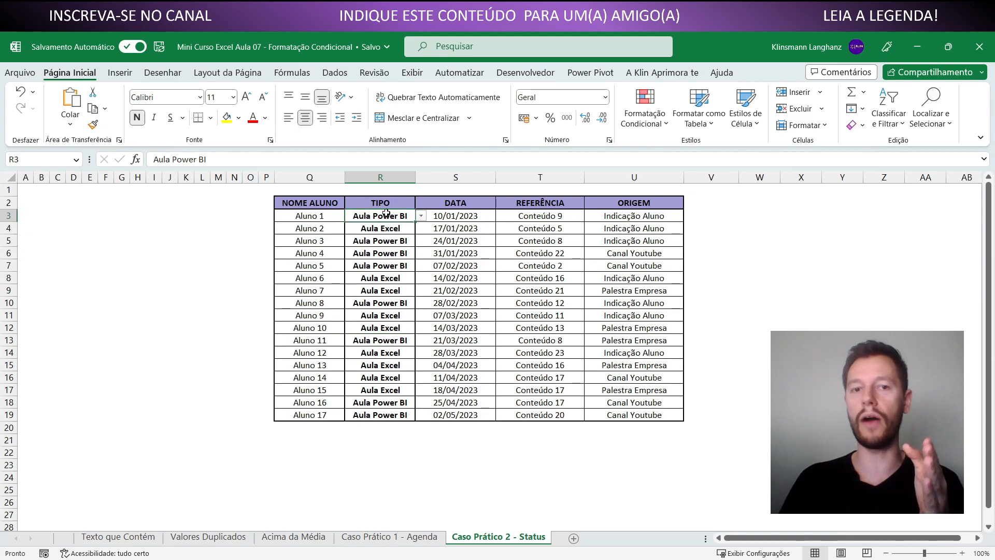
click(311, 216)
click(459, 204)
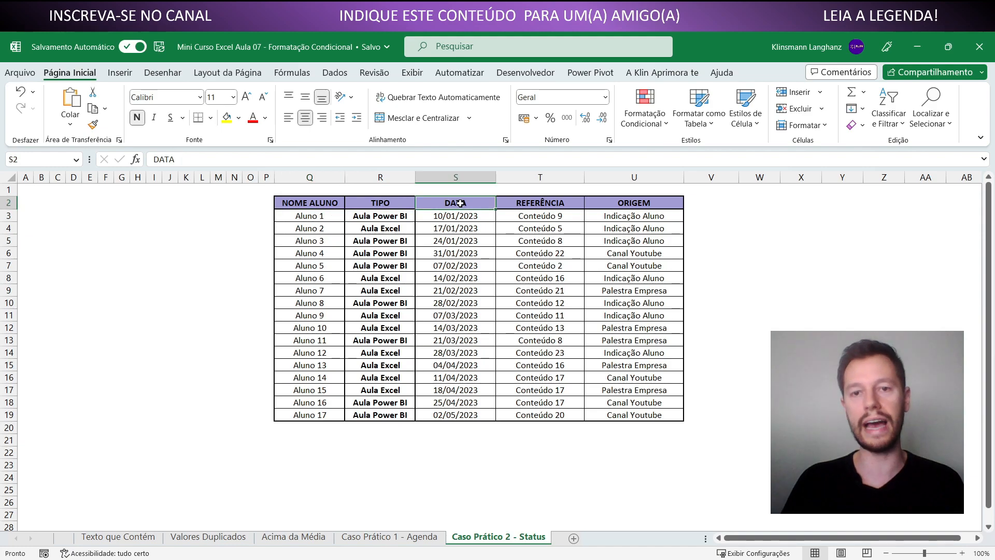
click(520, 204)
click(627, 201)
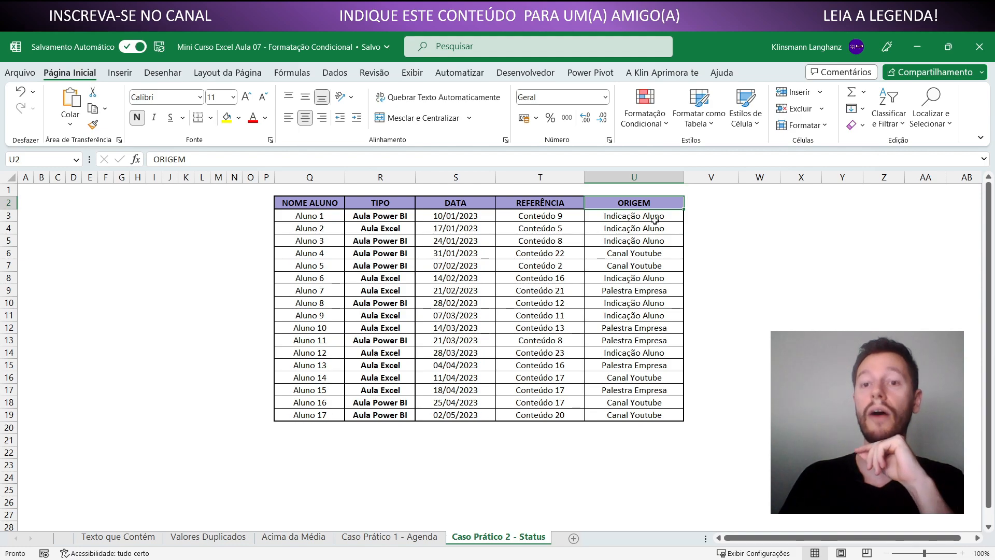
Examine the ORIGEM values and trace the Canal Youtube entry of Aluno 4 across its whole table row
drag(654, 216, 654, 414)
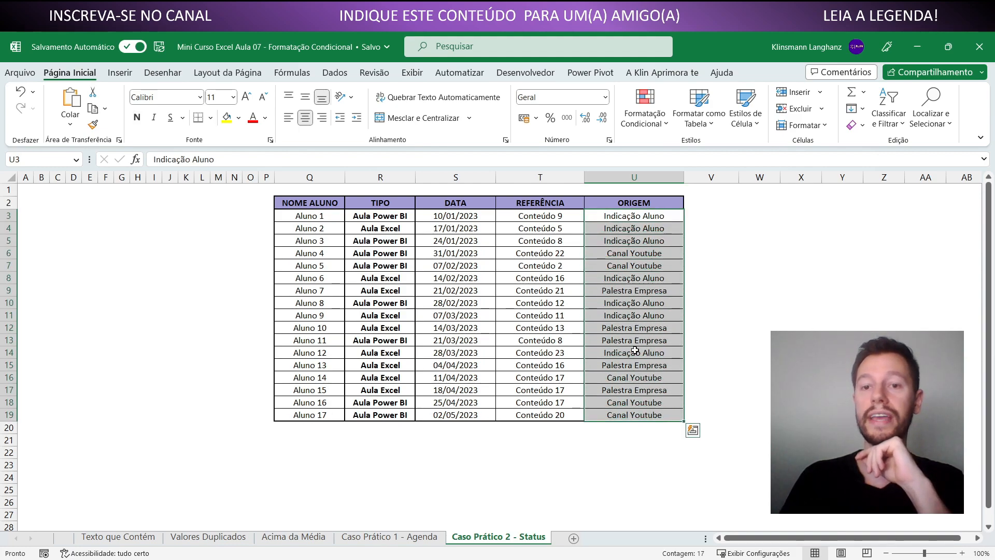
click(613, 257)
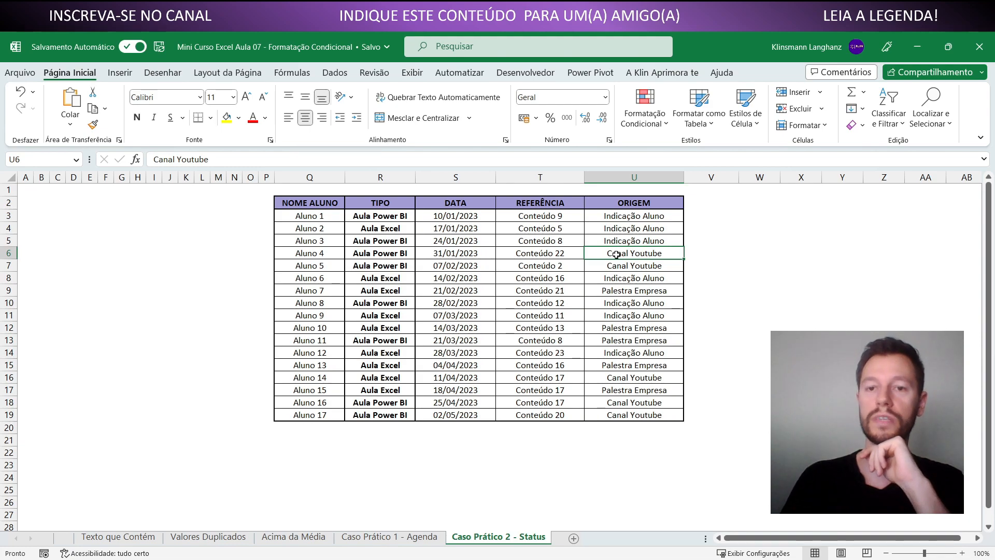
drag(624, 253, 337, 255)
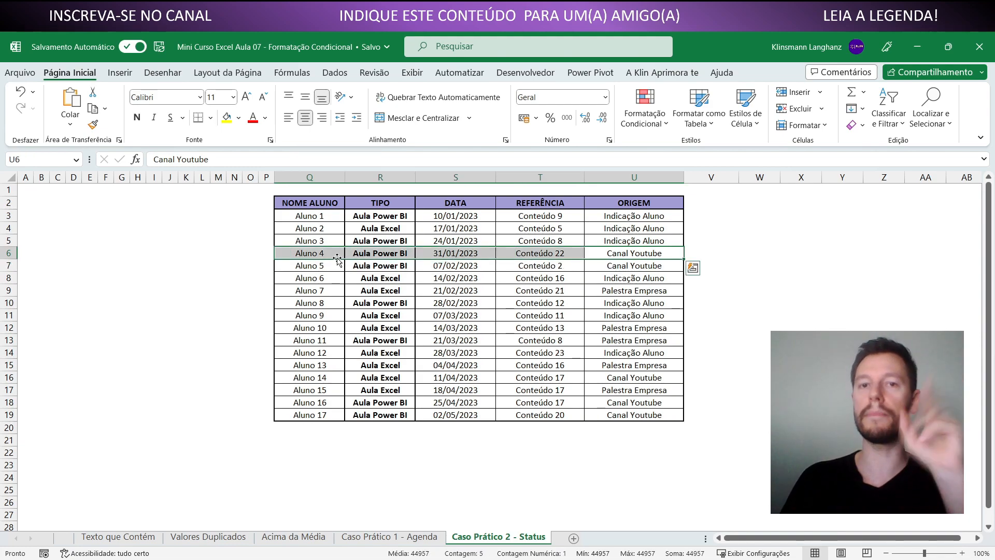
click(603, 259)
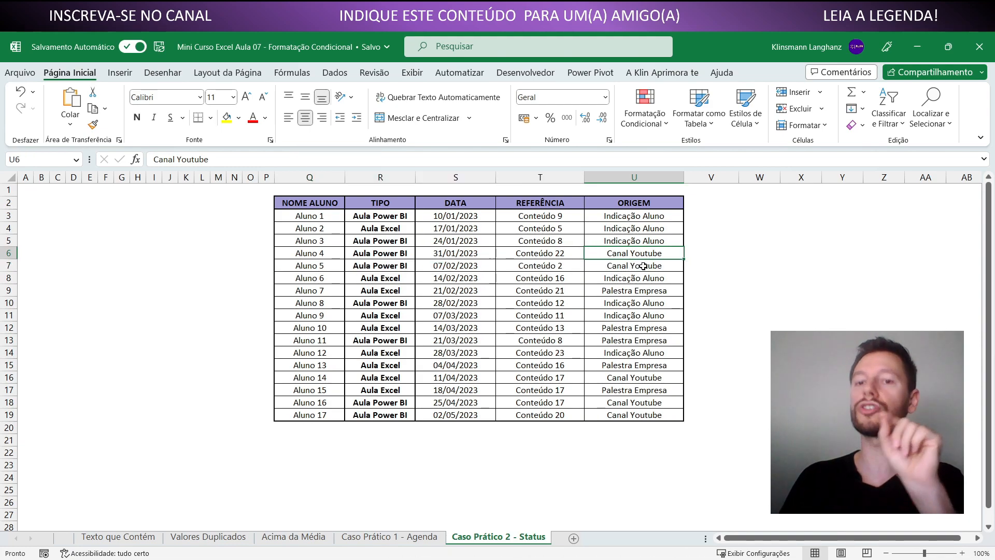
drag(645, 255, 311, 258)
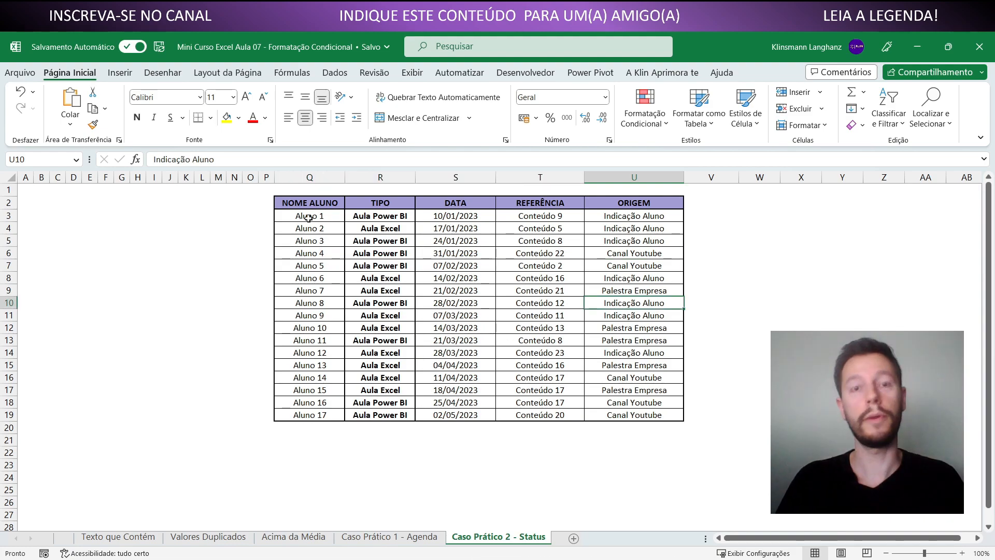
Create a formula-based conditional formatting rule for the student table Q3:U19 with the formula =Q3="Canal Youtube"
drag(309, 218, 637, 412)
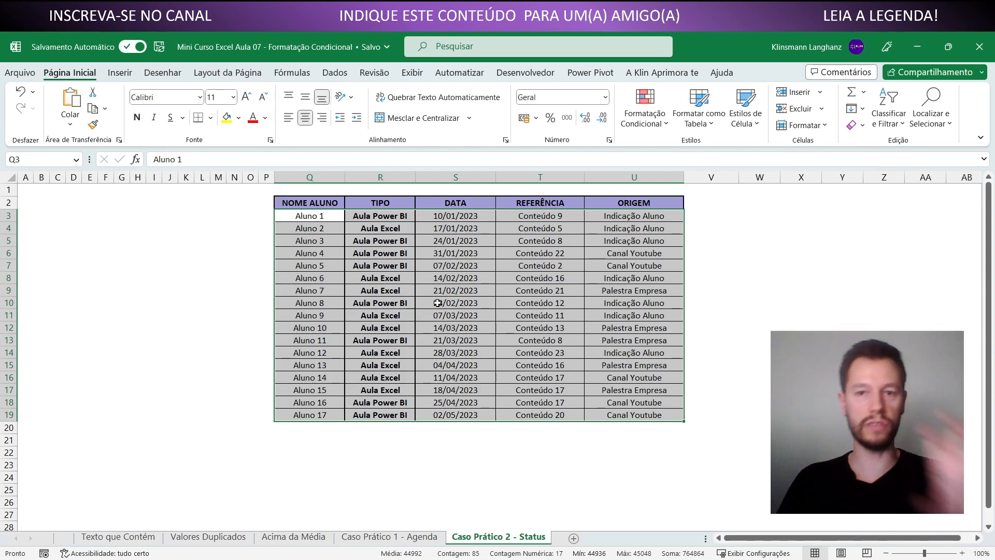
click(644, 115)
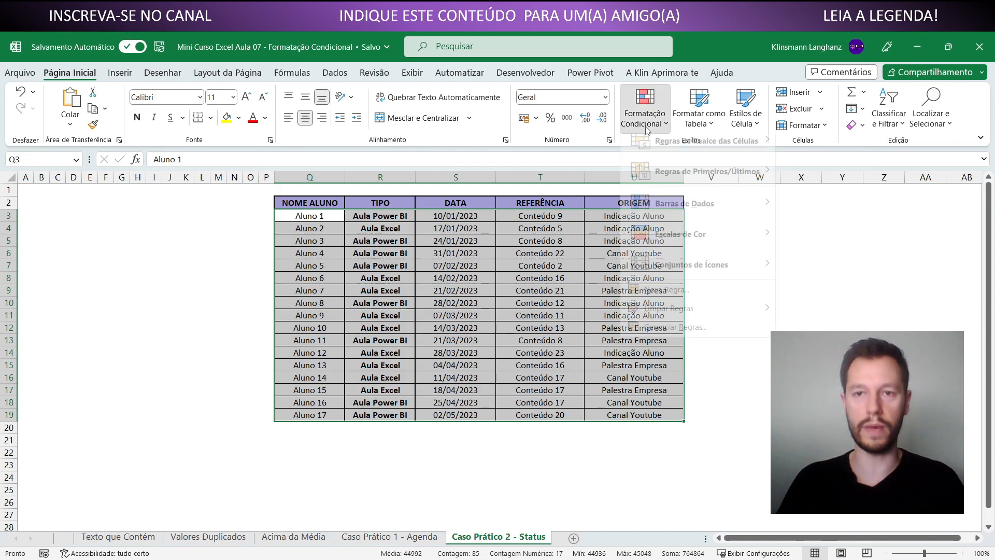
click(664, 301)
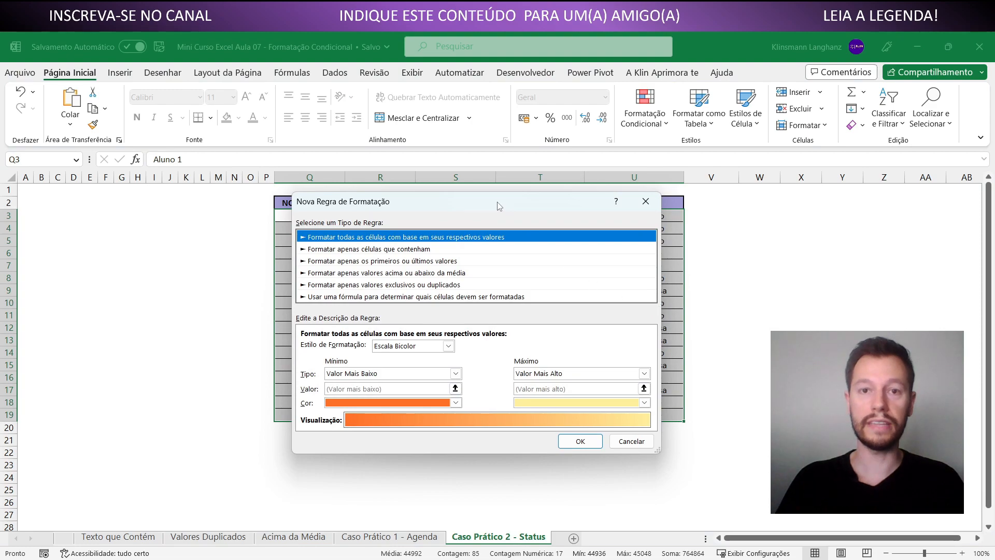
drag(499, 202, 502, 128)
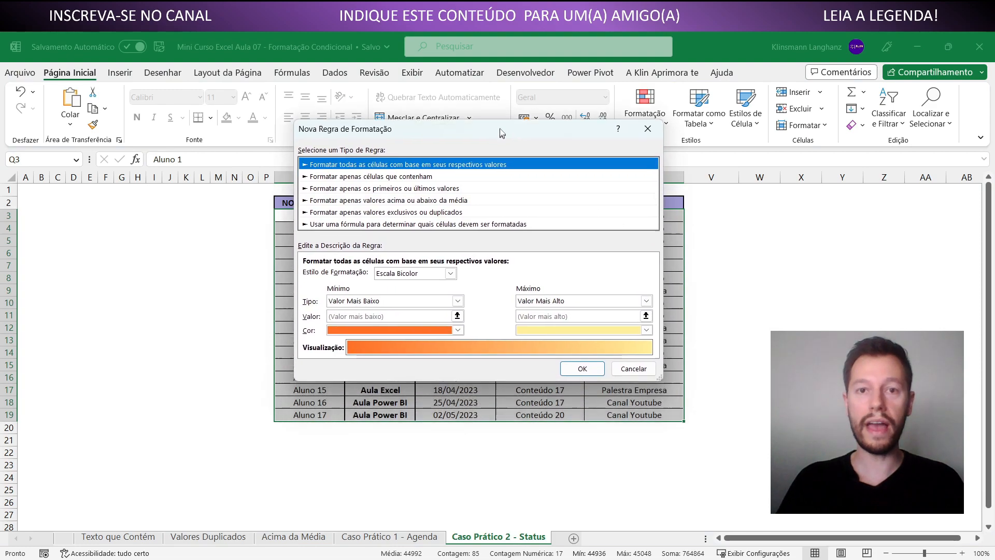
click(356, 223)
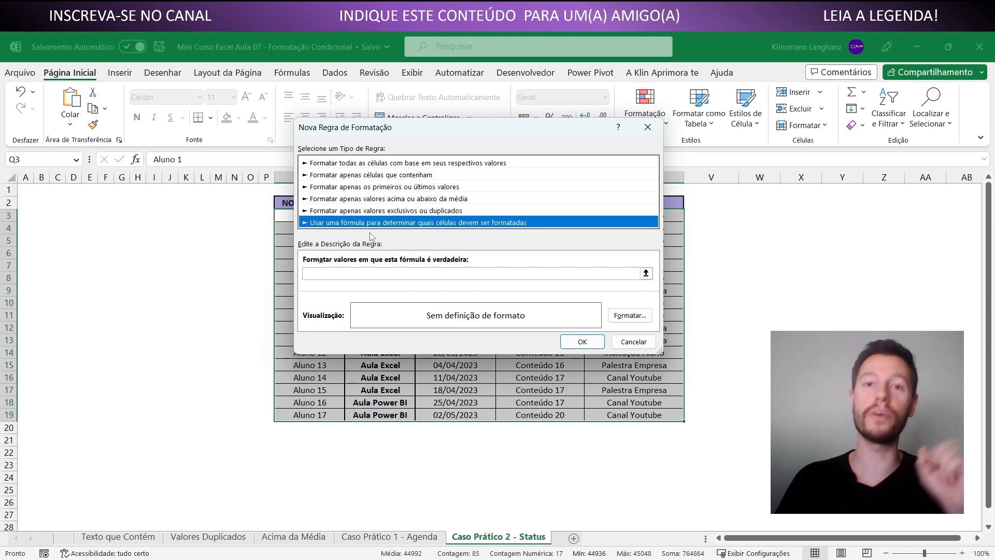
drag(459, 134, 264, 276)
click(196, 419)
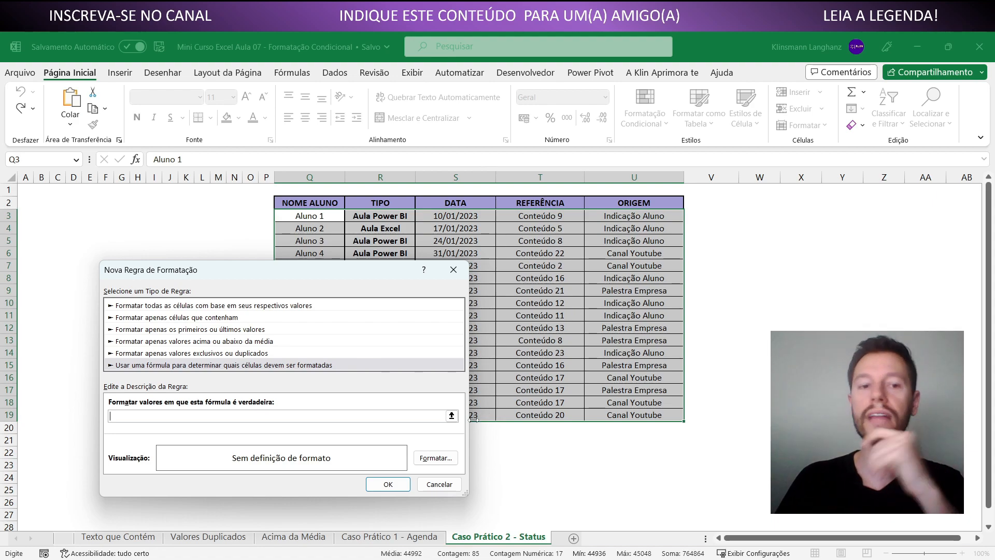
text(=)
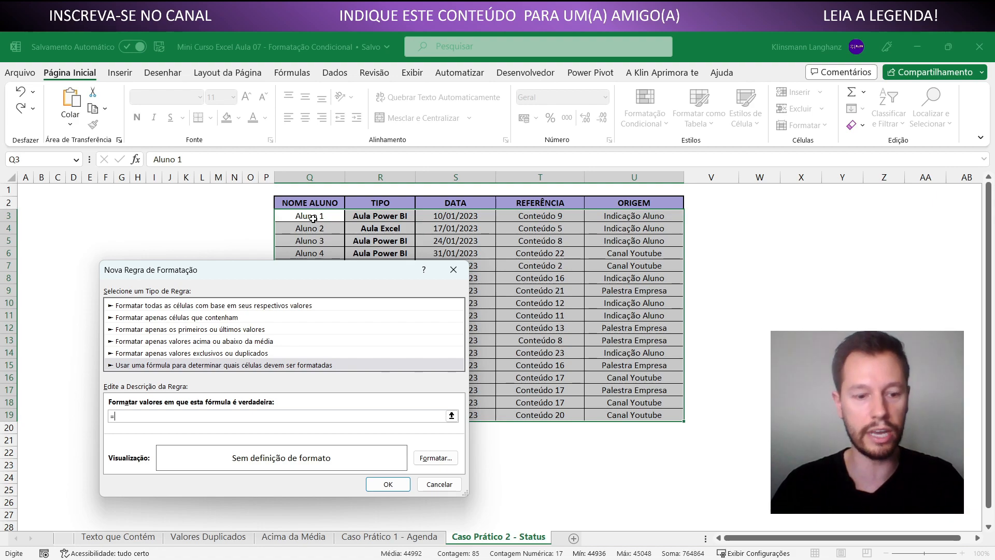
text(3="Canal Youtube)
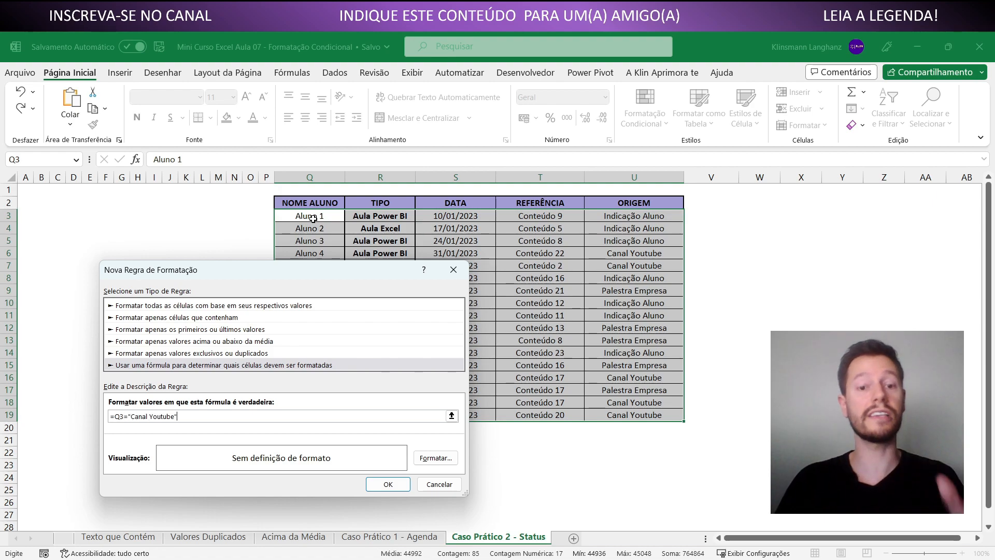
Give the Canal Youtube rule a custom light orange-red fill and apply it to the table
click(435, 458)
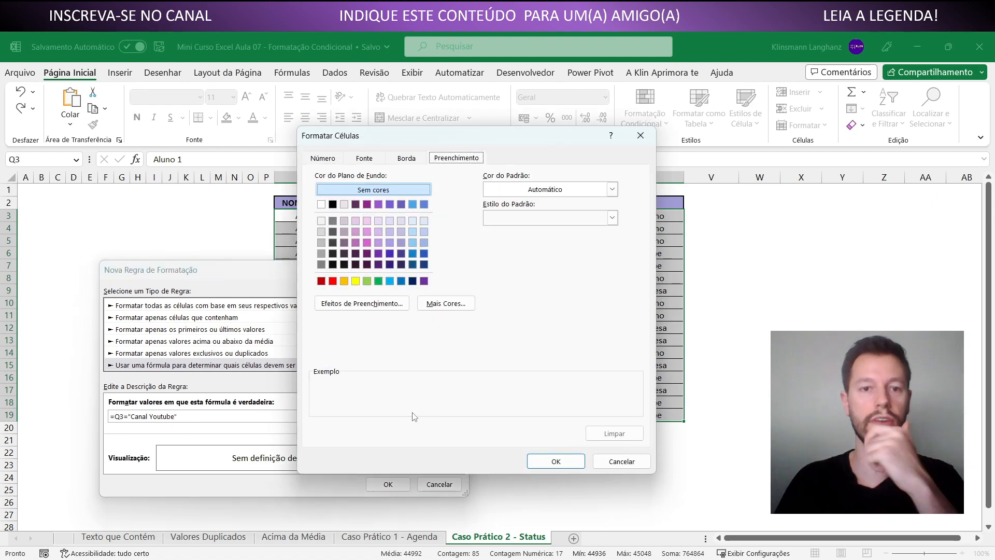
click(453, 306)
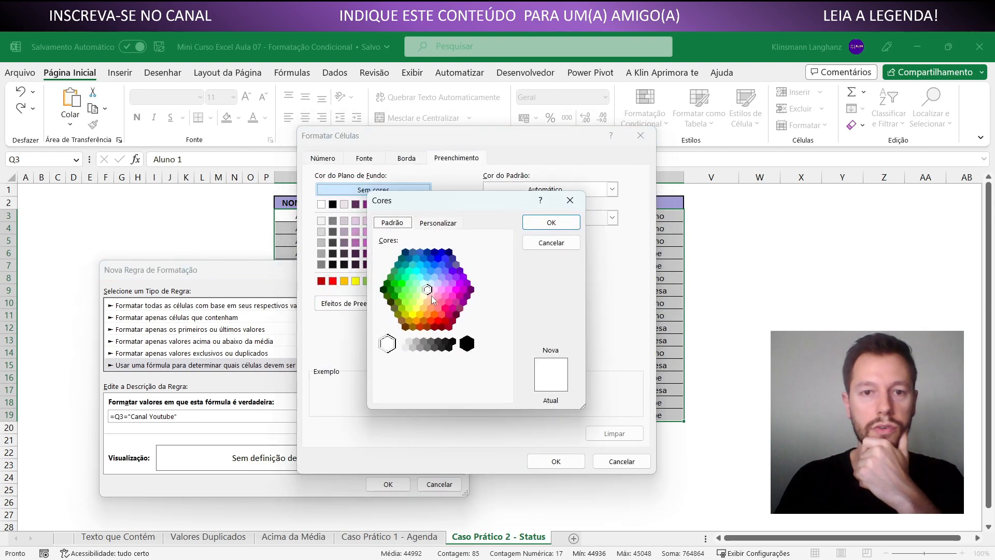
click(435, 325)
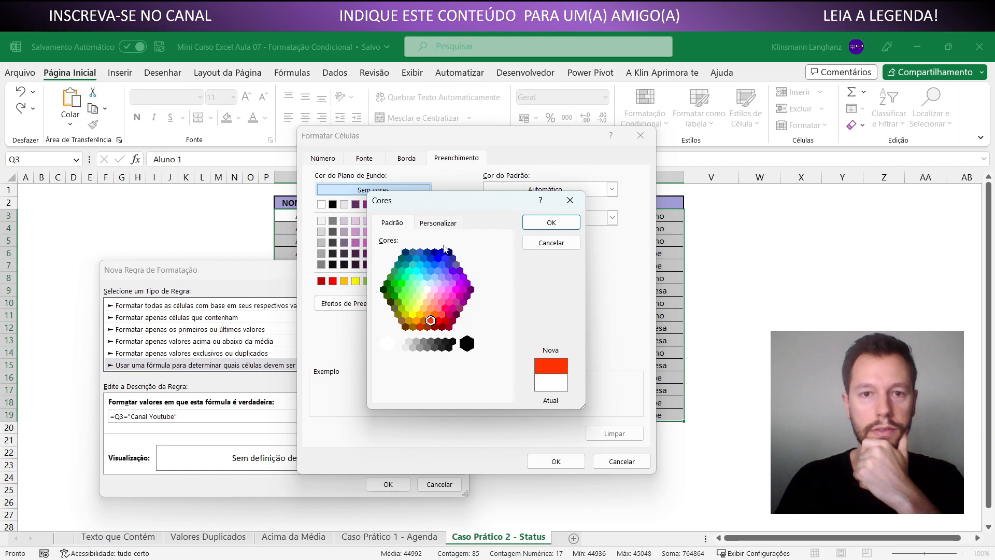
click(439, 224)
drag(506, 282, 505, 270)
click(551, 223)
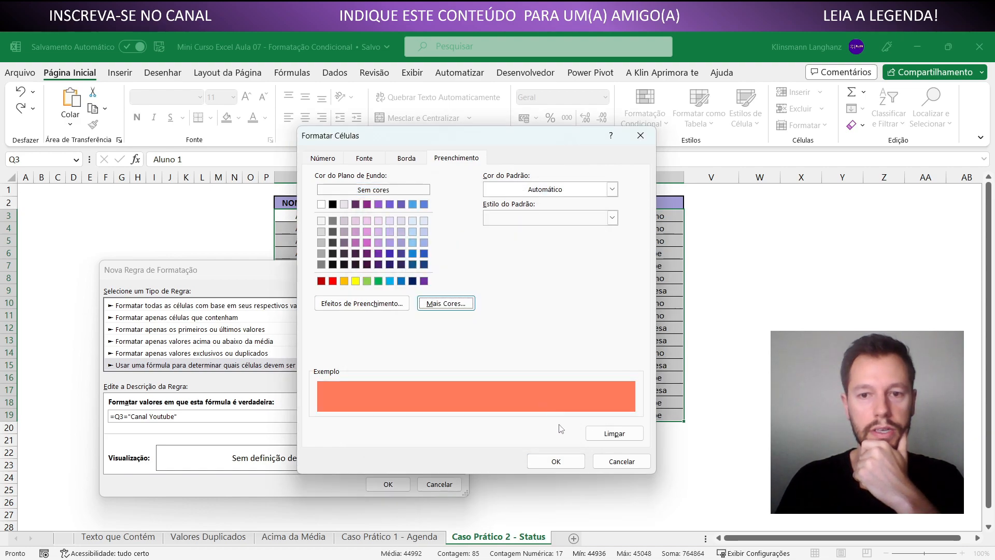
click(572, 462)
click(409, 487)
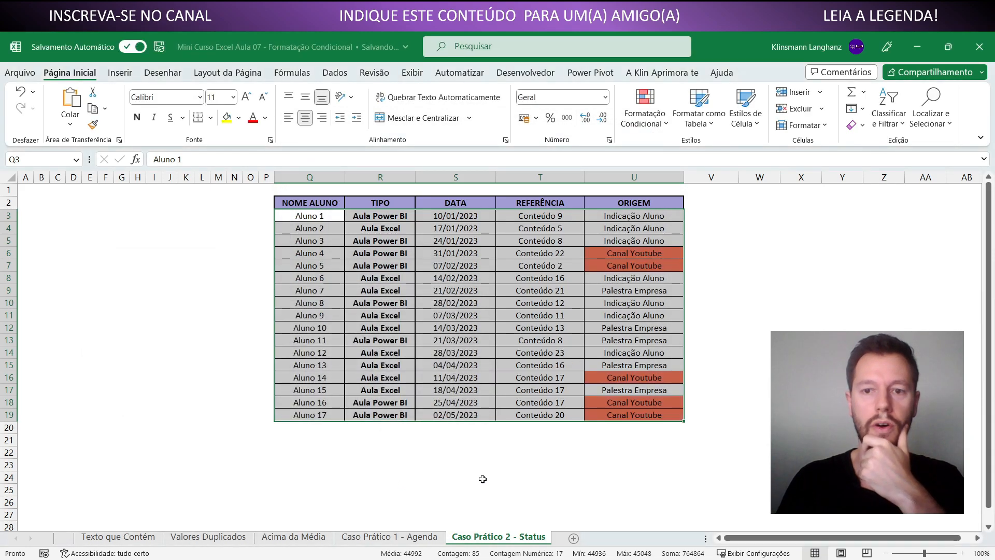
Compare the Canal Youtube cells in the ORIGEM column with the remaining cells of their rows
click(325, 218)
drag(325, 217, 615, 413)
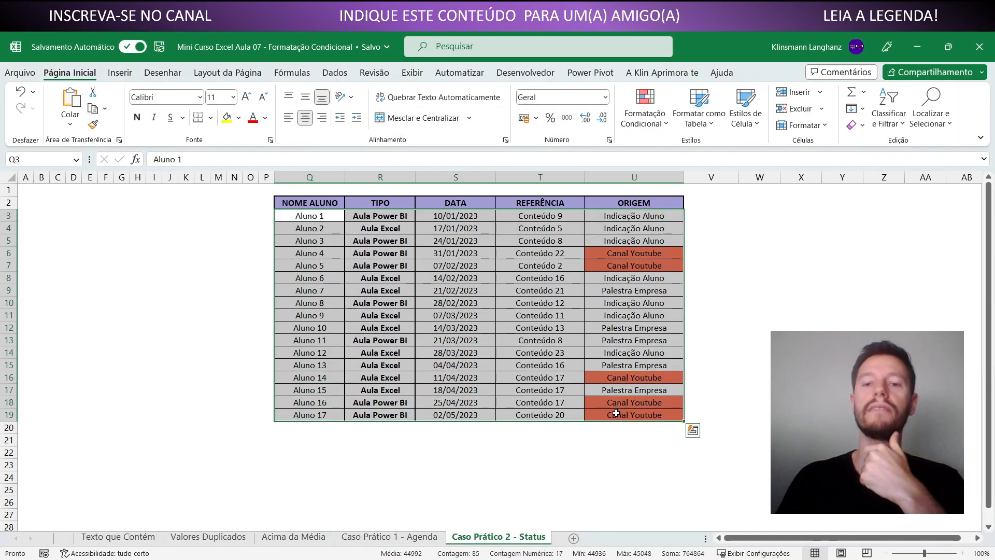
click(613, 342)
click(614, 255)
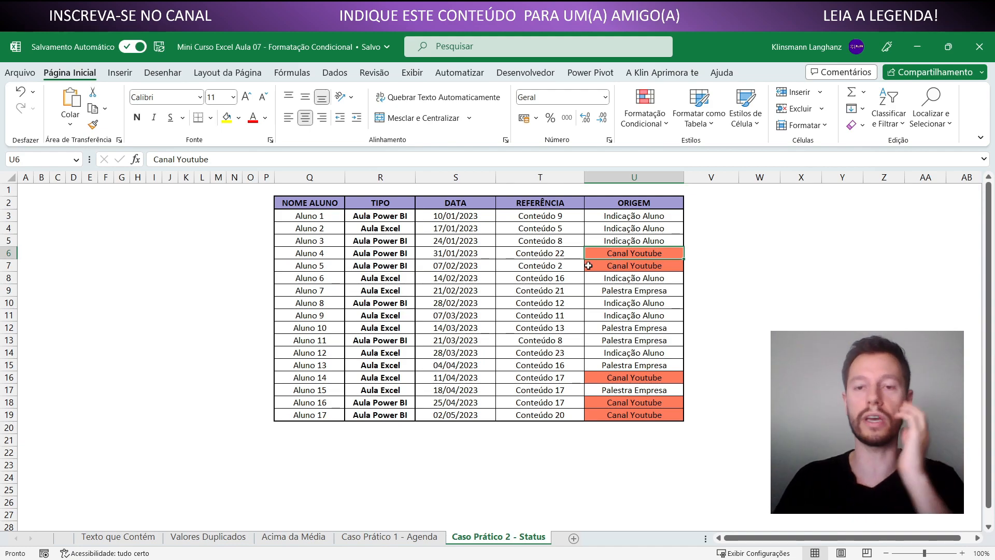
drag(554, 255, 331, 267)
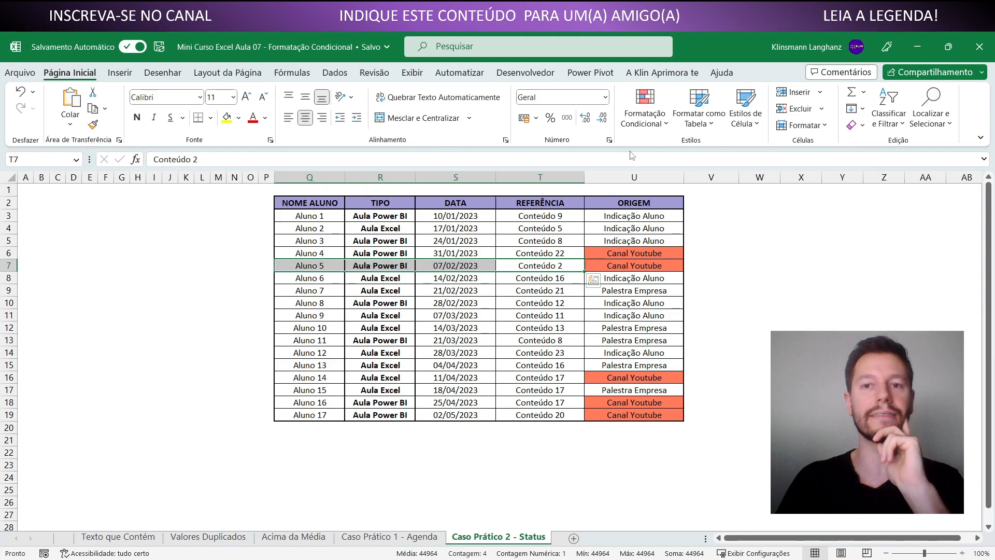
Open the Canal Youtube rule for editing and examine how its formula =Q3="Canal Youtube" refers to the table's cells
click(645, 128)
click(674, 340)
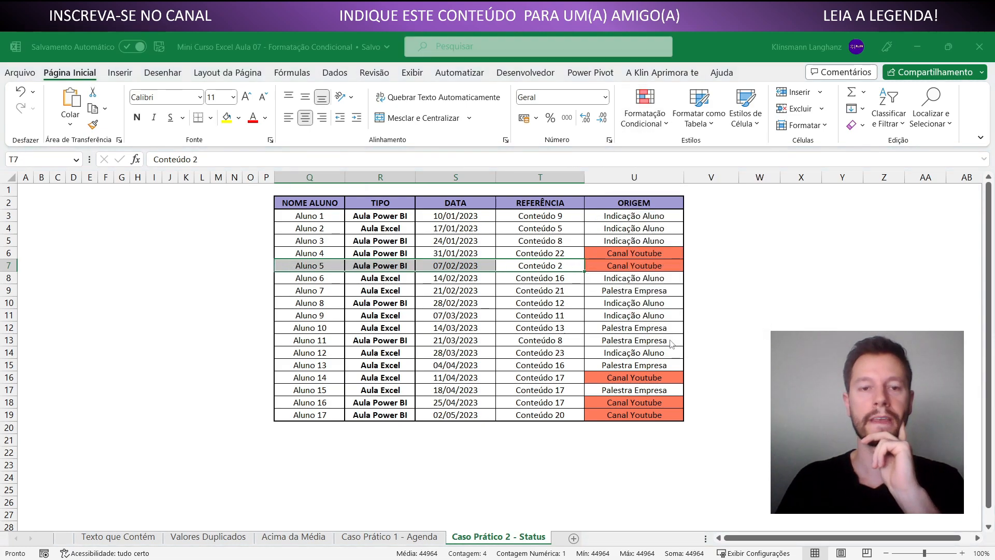
double_click(181, 366)
drag(249, 273, 271, 264)
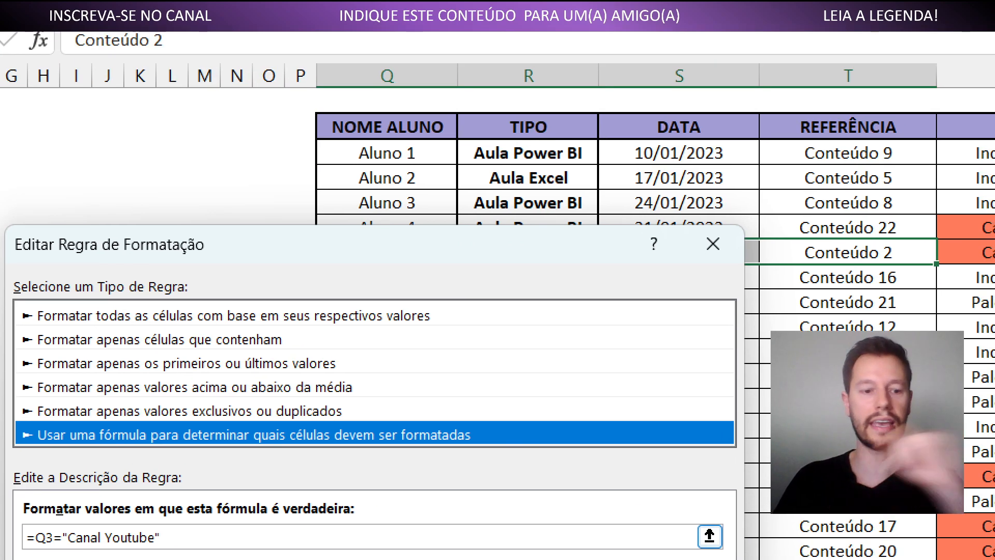
drag(327, 154, 355, 154)
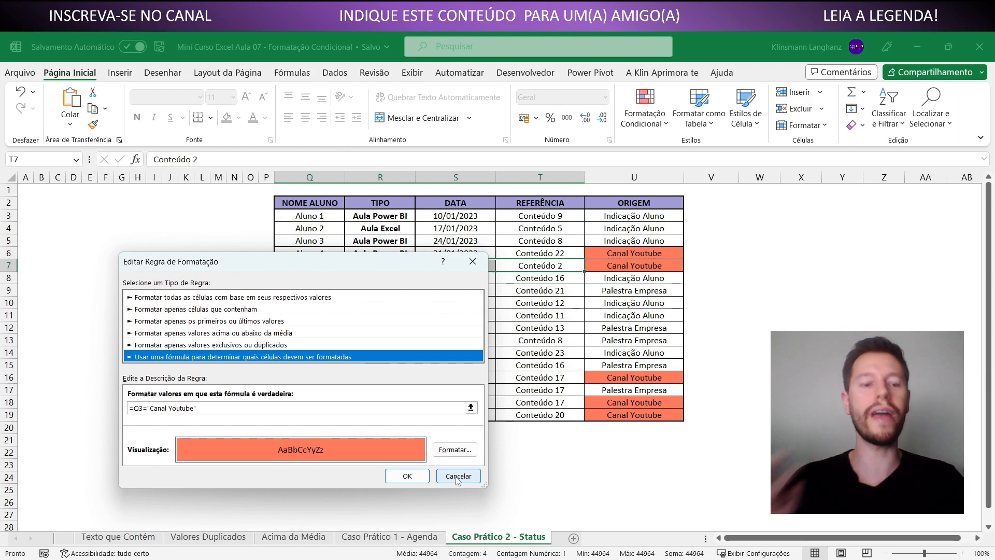
Leave the rule without changes and compare the ORIGEM cells in rows 6 and 7 with the other cells of those rows
click(457, 479)
key(Escape)
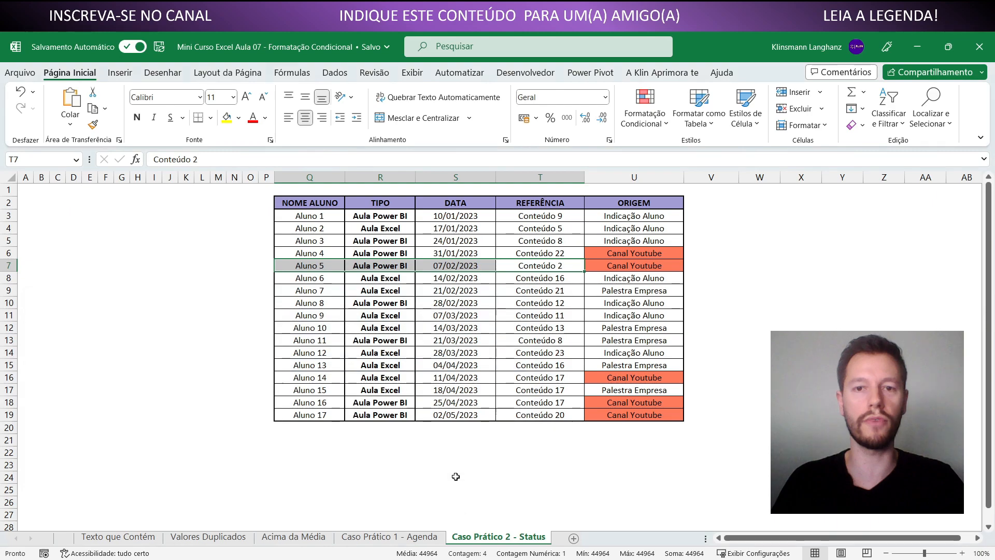
click(611, 254)
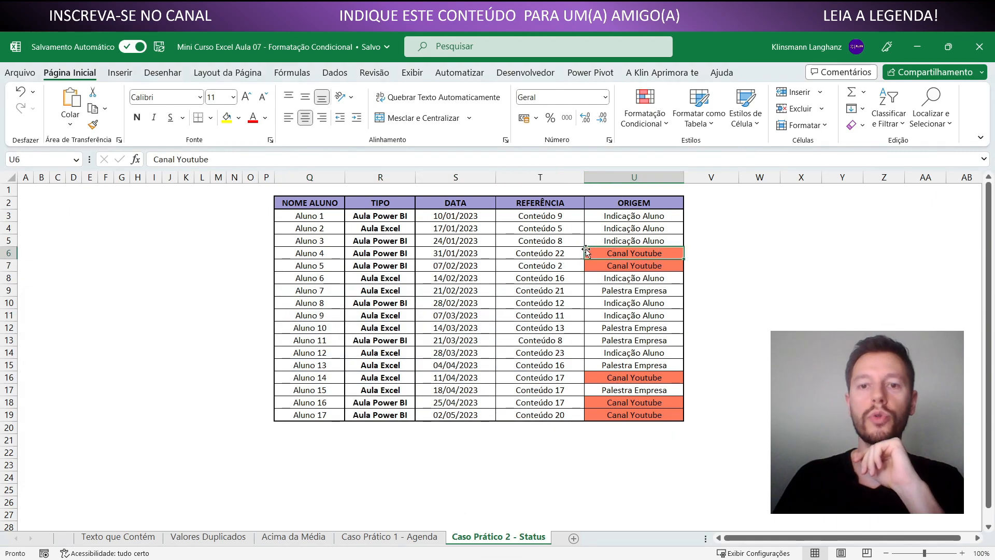
drag(564, 255, 308, 256)
click(609, 177)
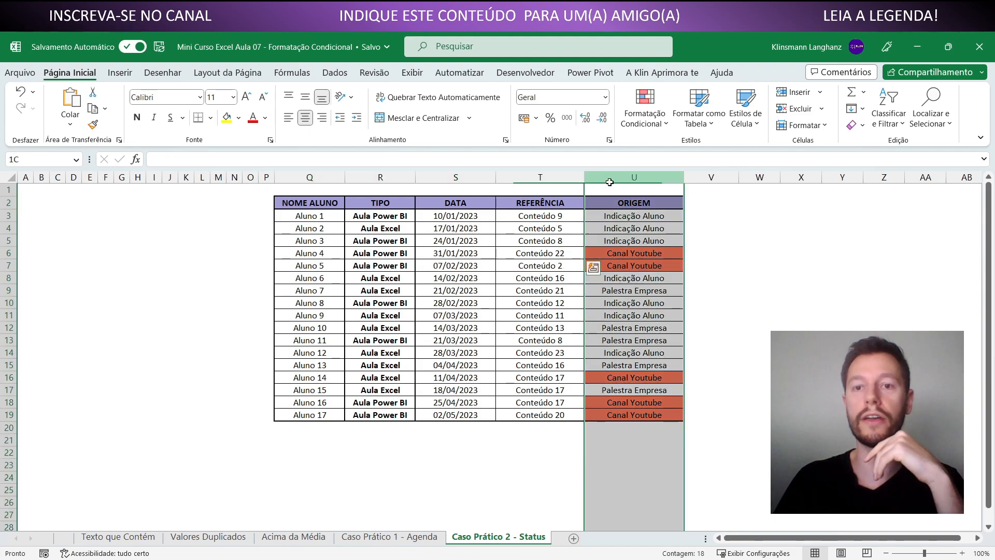
click(627, 254)
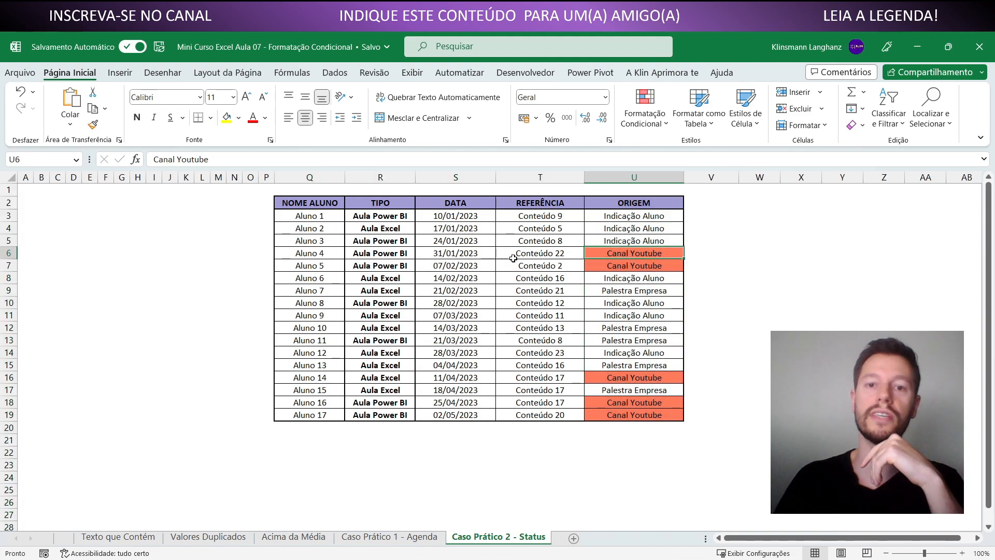
click(538, 255)
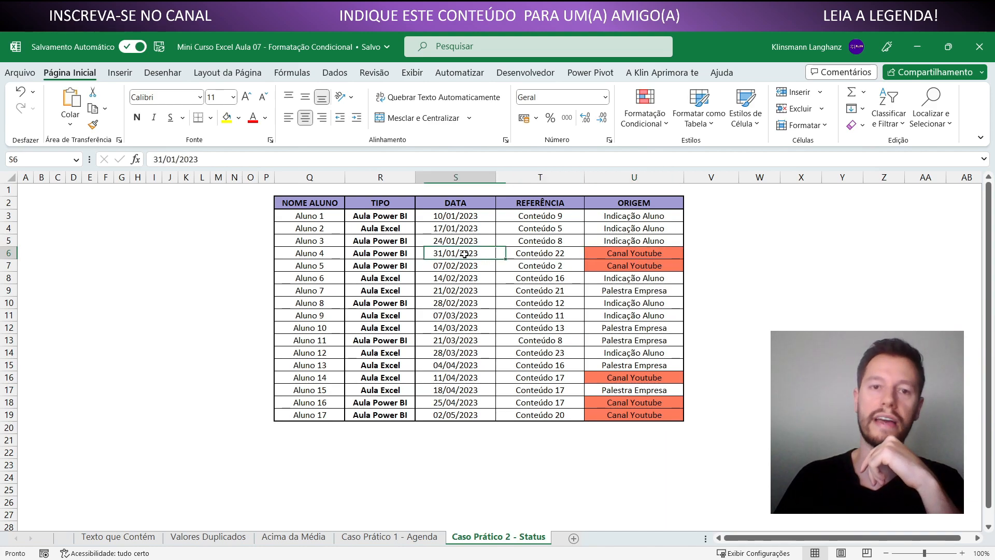
click(352, 253)
click(315, 262)
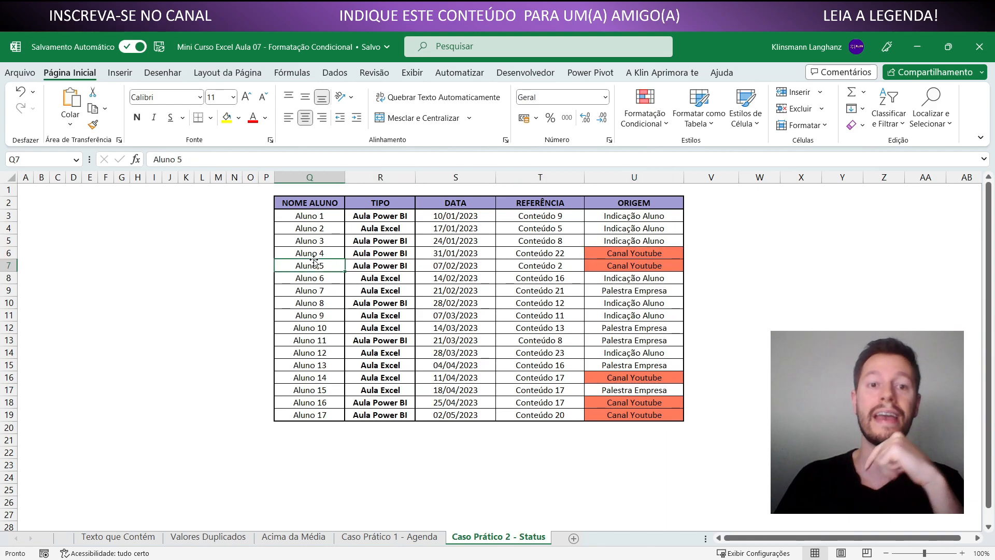
click(612, 263)
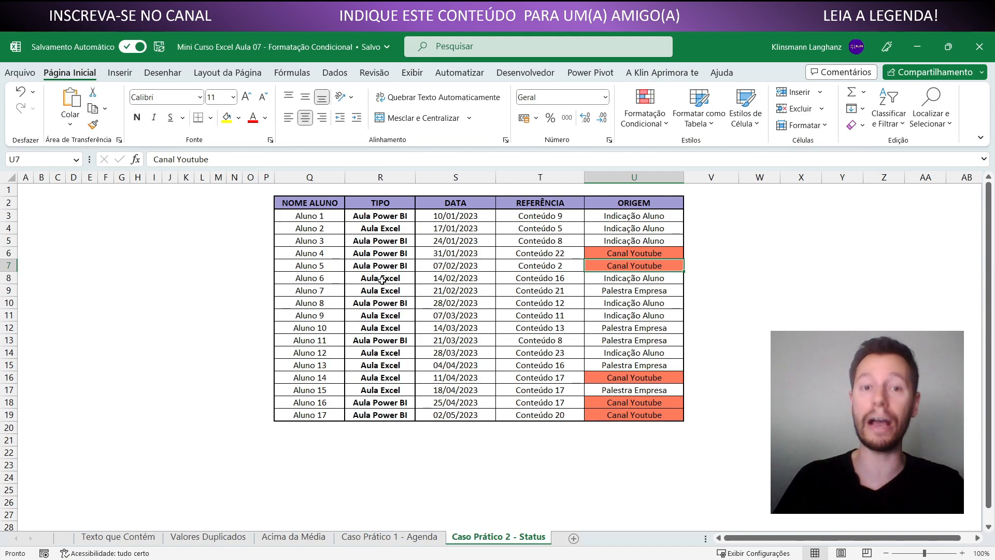
Change the Canal Youtube rule's formula to =$U3="Canal Youtube", fixing the column reference, and apply it to the student table
click(645, 117)
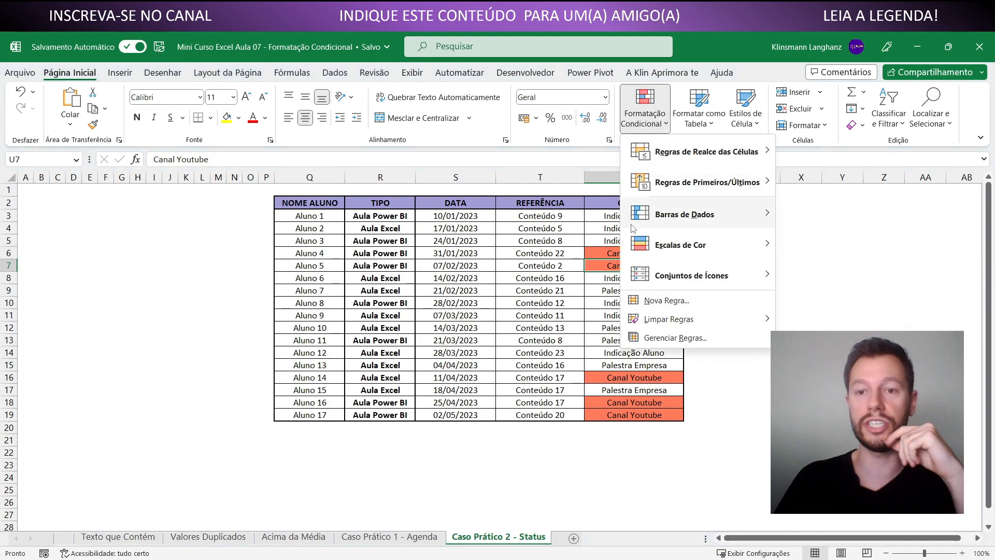
click(675, 337)
double_click(154, 365)
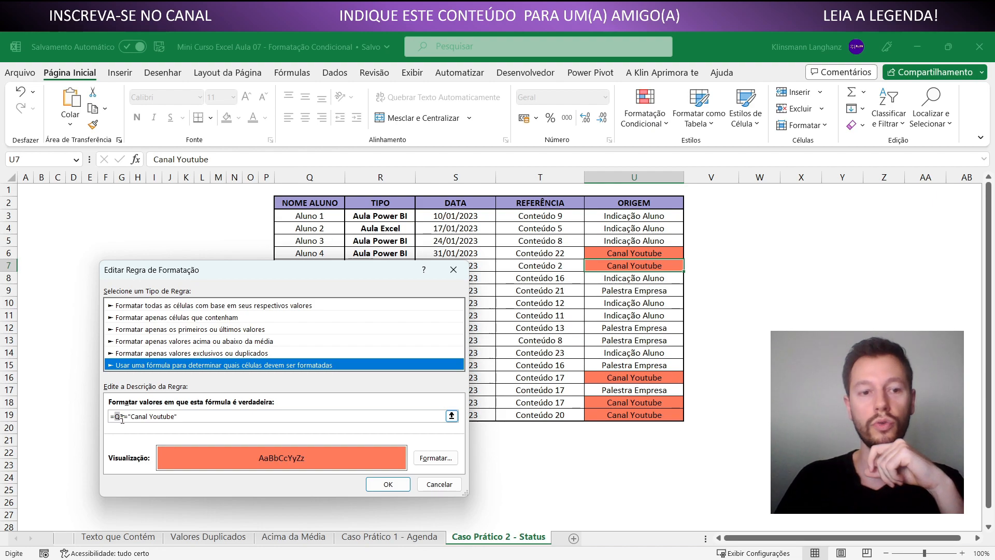
click(122, 417)
text(U)
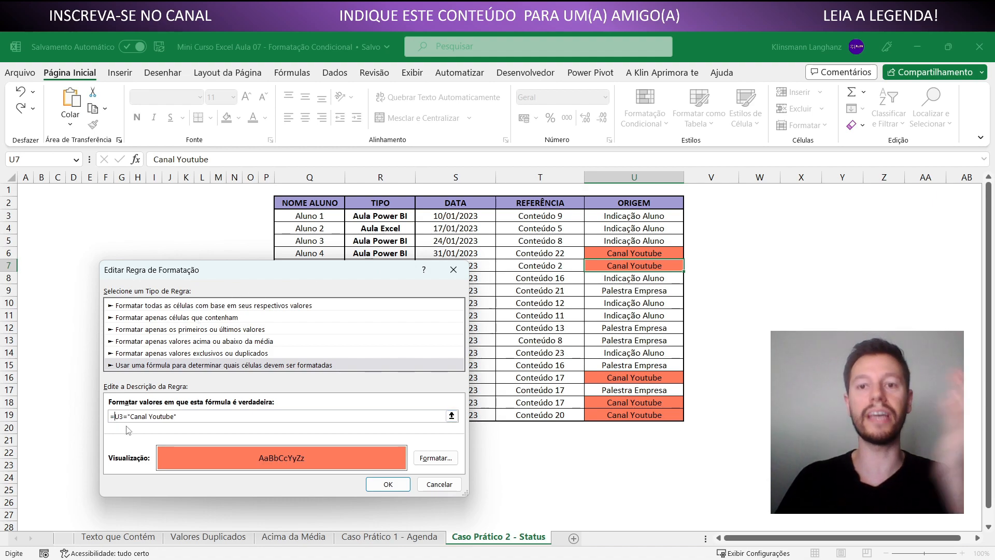
text($)
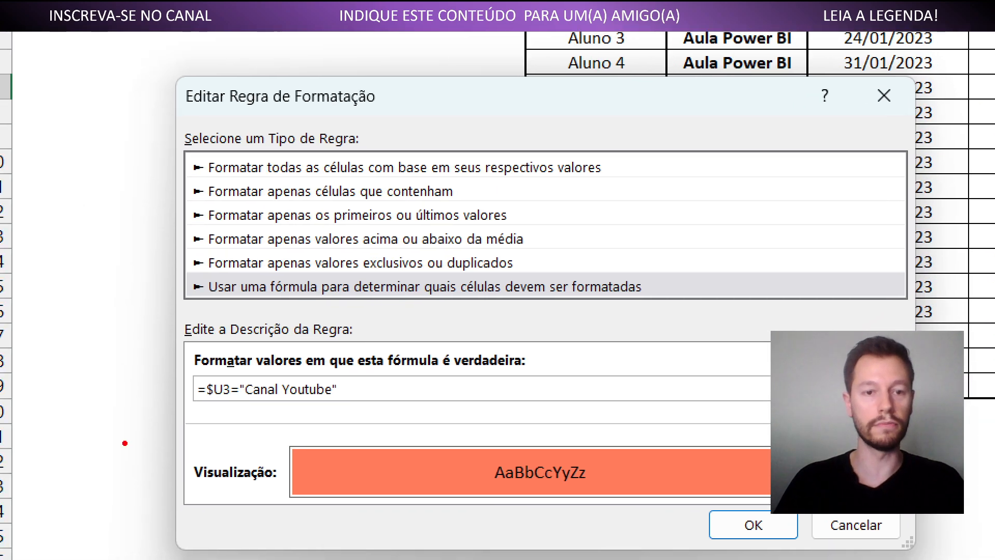
drag(201, 414, 212, 401)
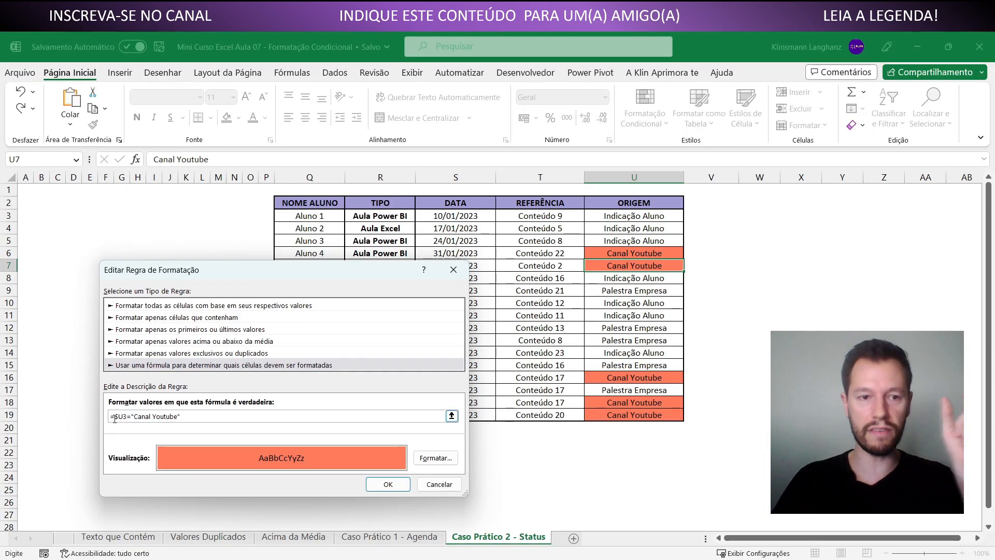
click(386, 484)
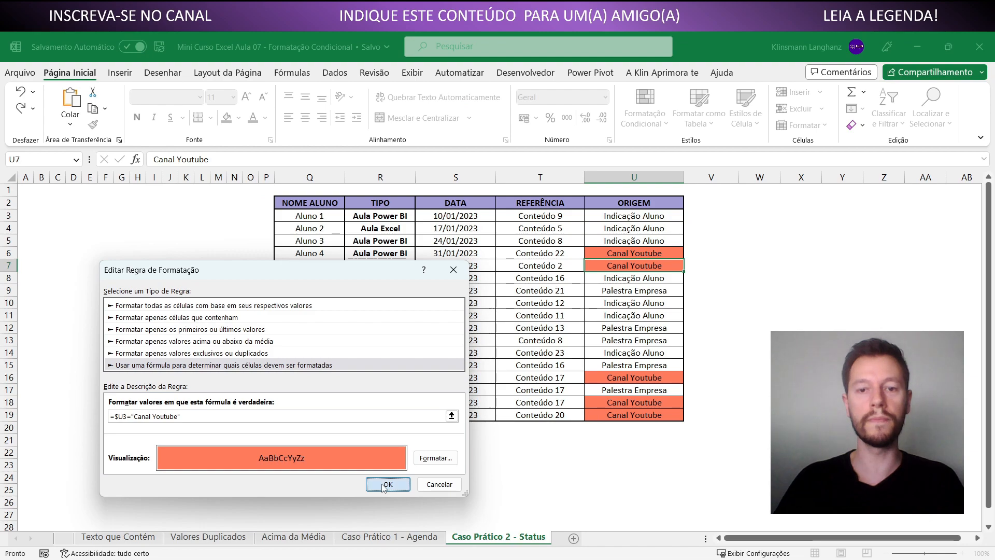
click(527, 462)
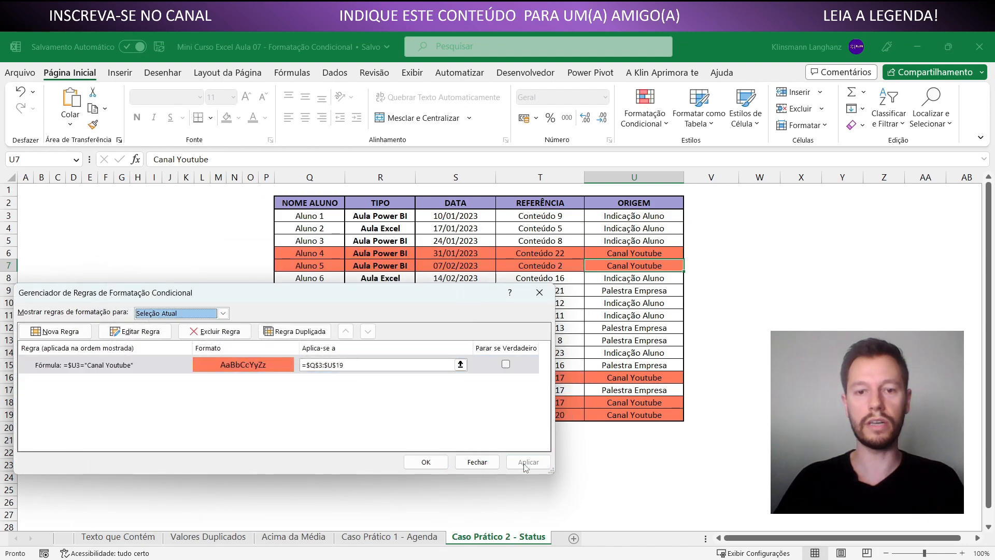
click(440, 461)
click(513, 444)
Examine how the rule formats the cells of row 6, whose origin is Canal Youtube, compared with row 5, whose origin is Indicação Aluno
click(323, 254)
drag(323, 255, 622, 255)
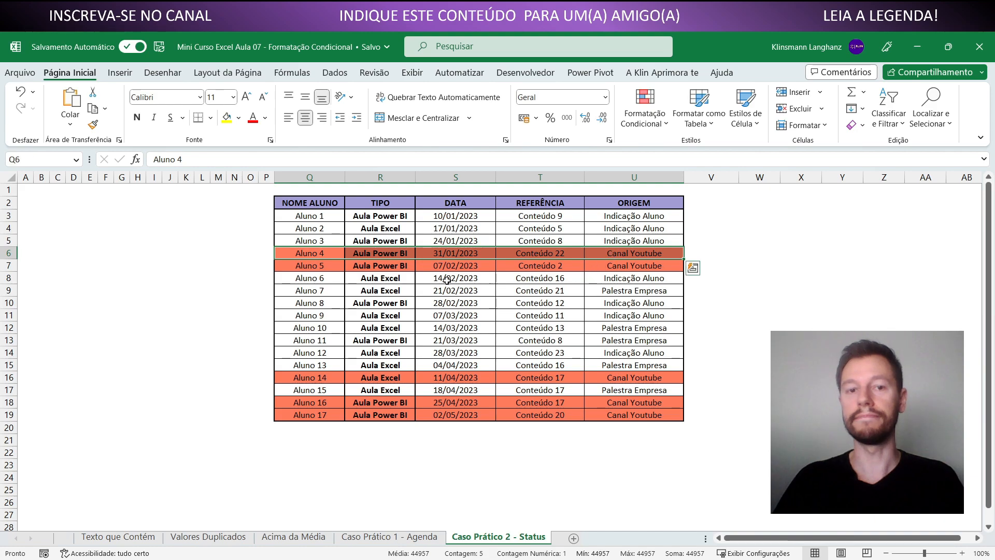
click(324, 257)
click(358, 249)
click(330, 252)
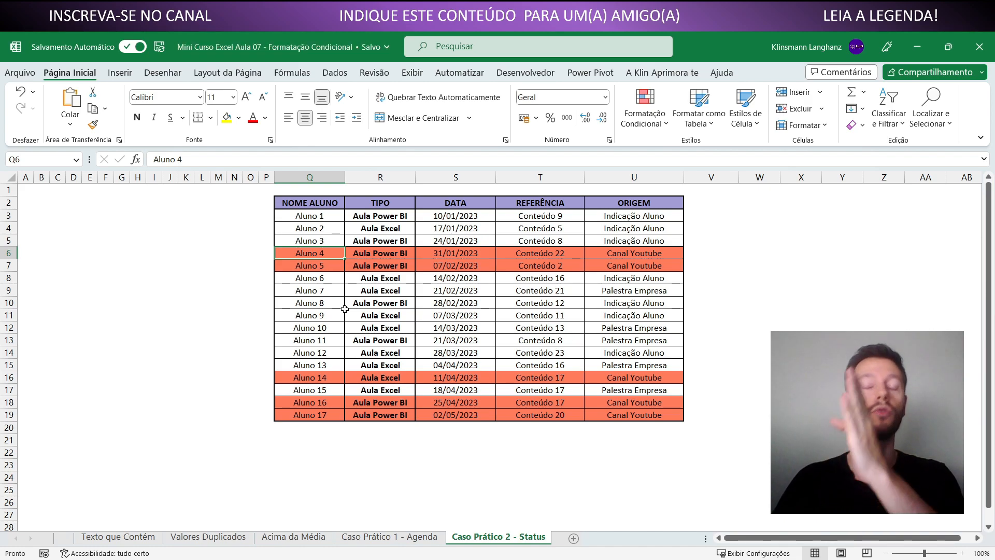
drag(591, 258, 333, 258)
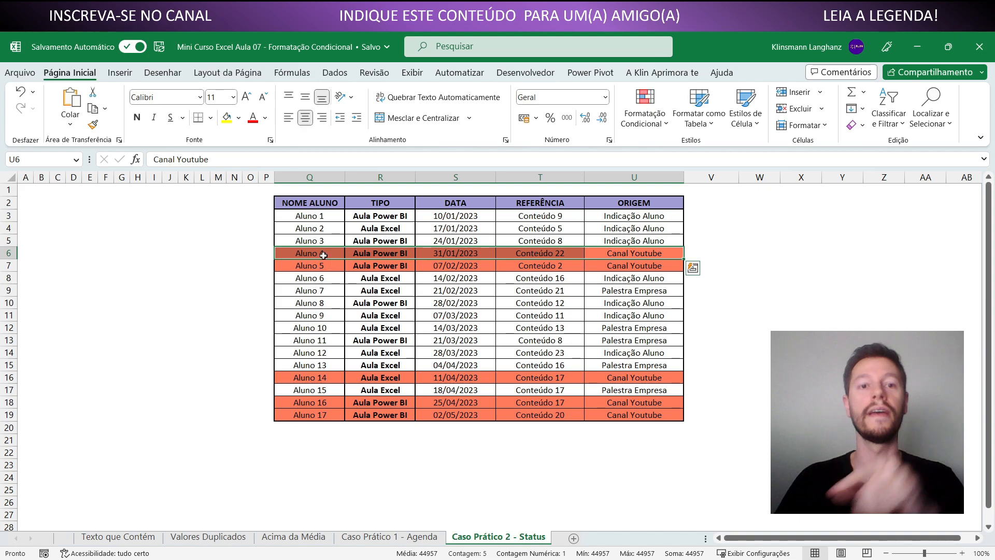
click(322, 254)
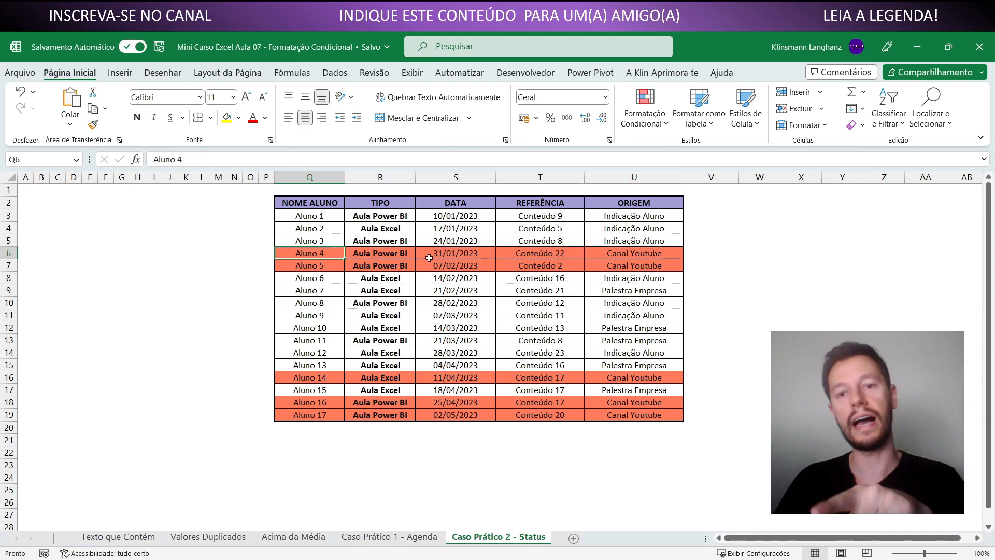
click(602, 256)
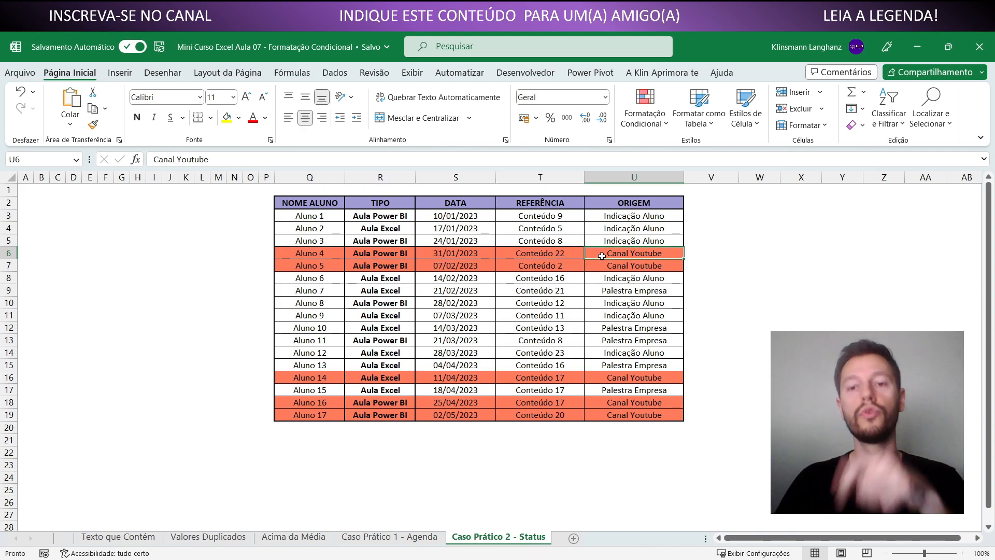
click(341, 254)
click(369, 255)
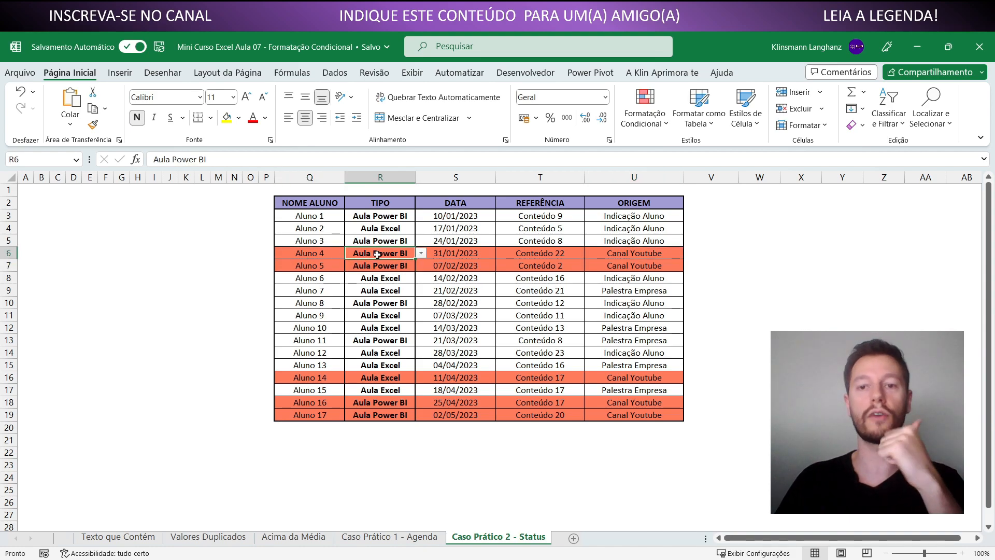
click(474, 254)
click(644, 252)
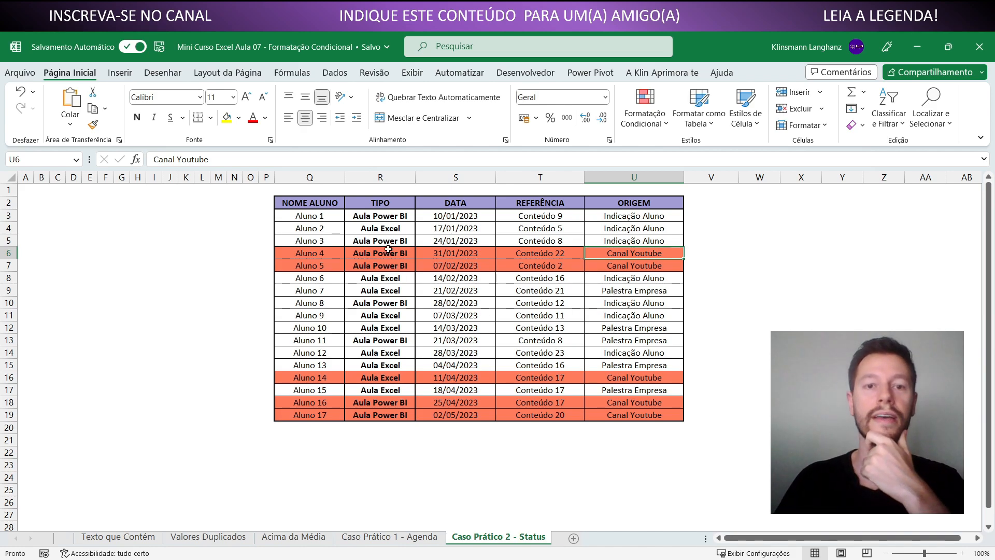
click(357, 242)
drag(309, 241, 624, 240)
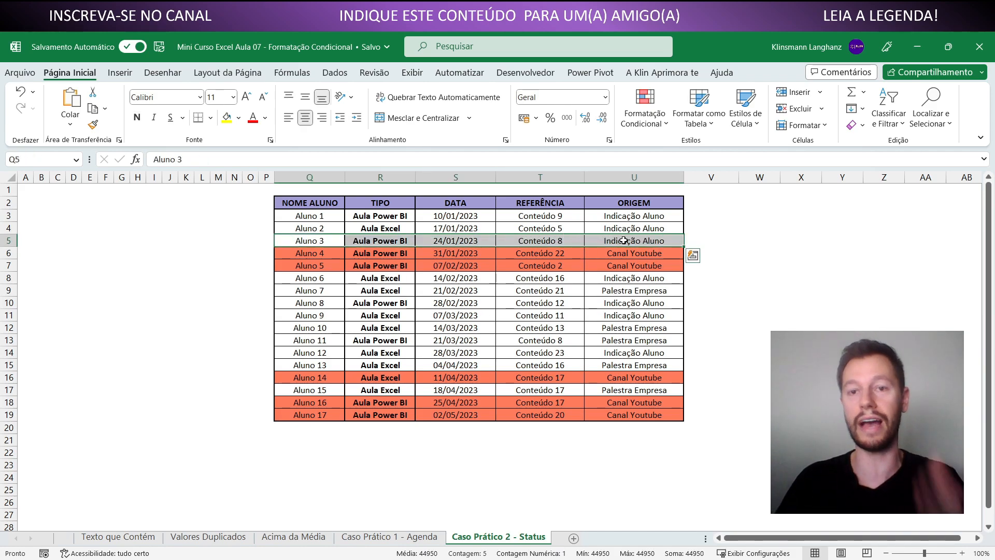
click(596, 239)
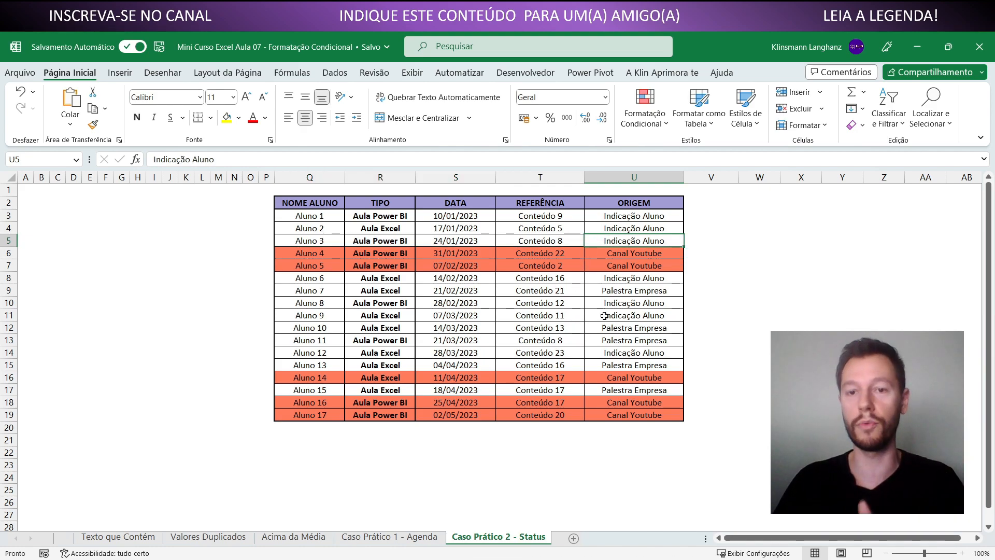
click(601, 294)
Create a formula-based conditional formatting rule for Q3:U19 with the formula =$U3="Palestra Empresa"
drag(314, 215, 633, 412)
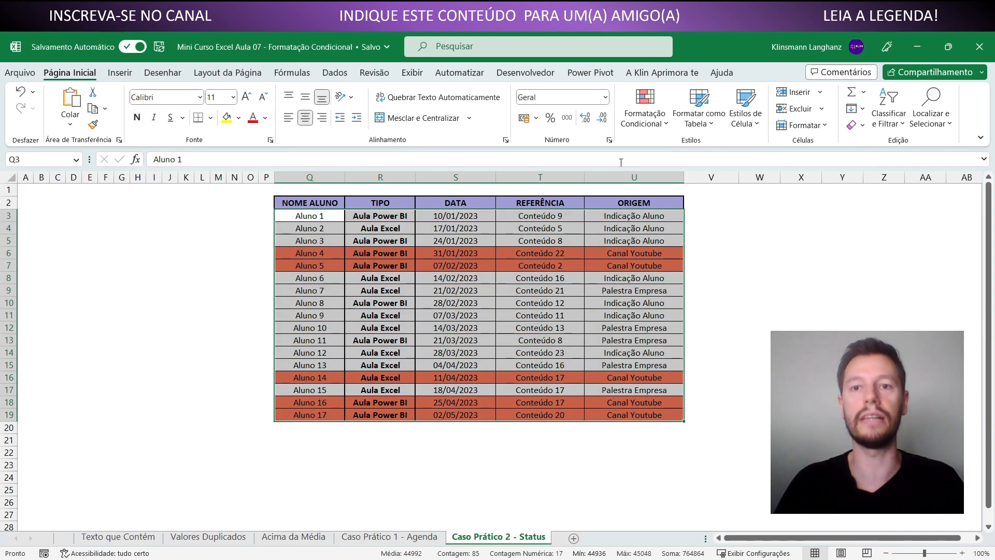
click(647, 122)
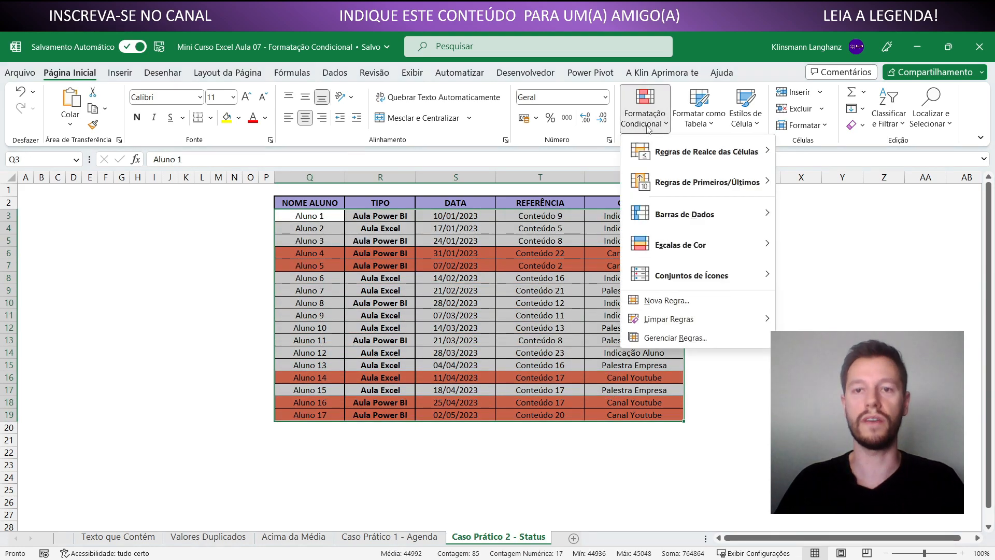
click(668, 300)
click(234, 353)
click(187, 402)
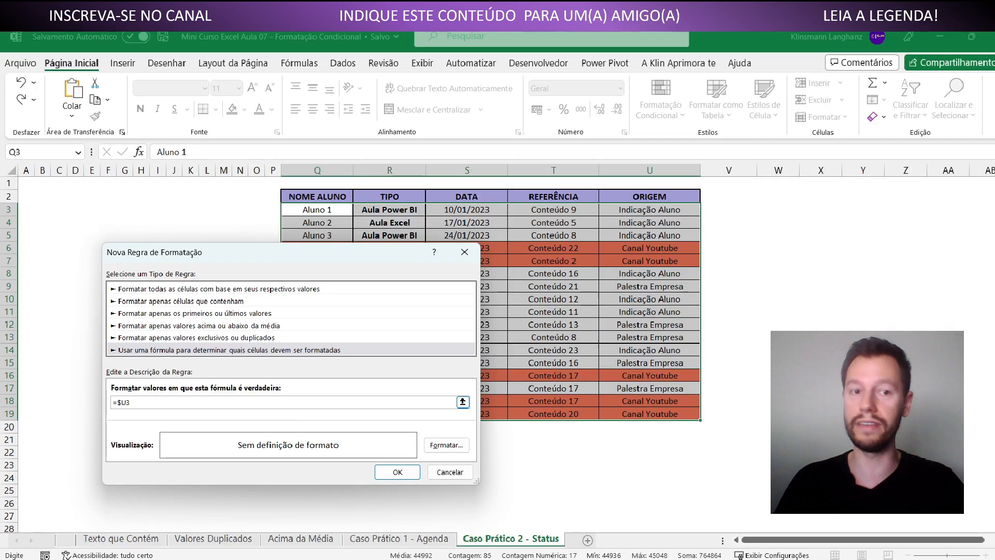
text(="Palestra Empresa)
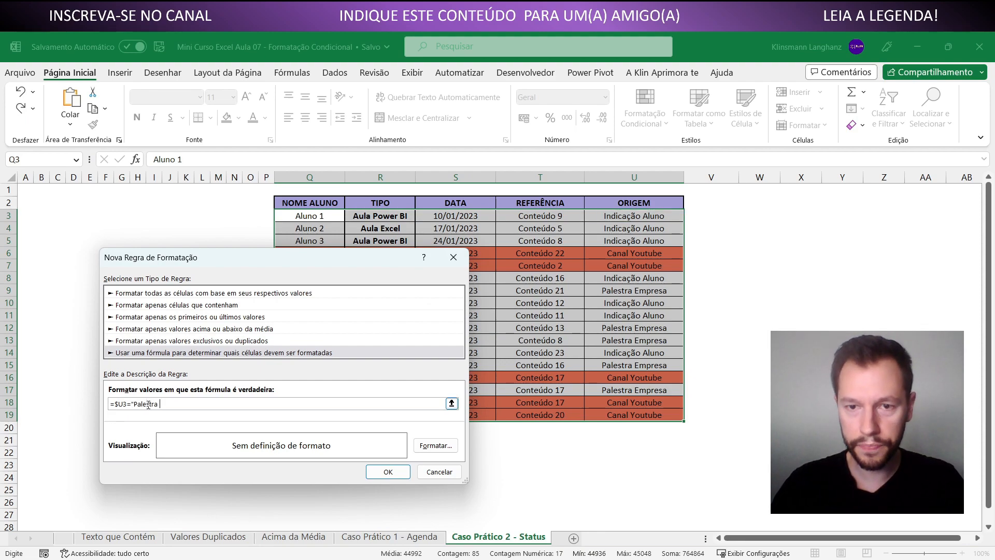
Give the Palestra Empresa rule a medium magenta fill and apply it to the table
click(435, 445)
click(174, 298)
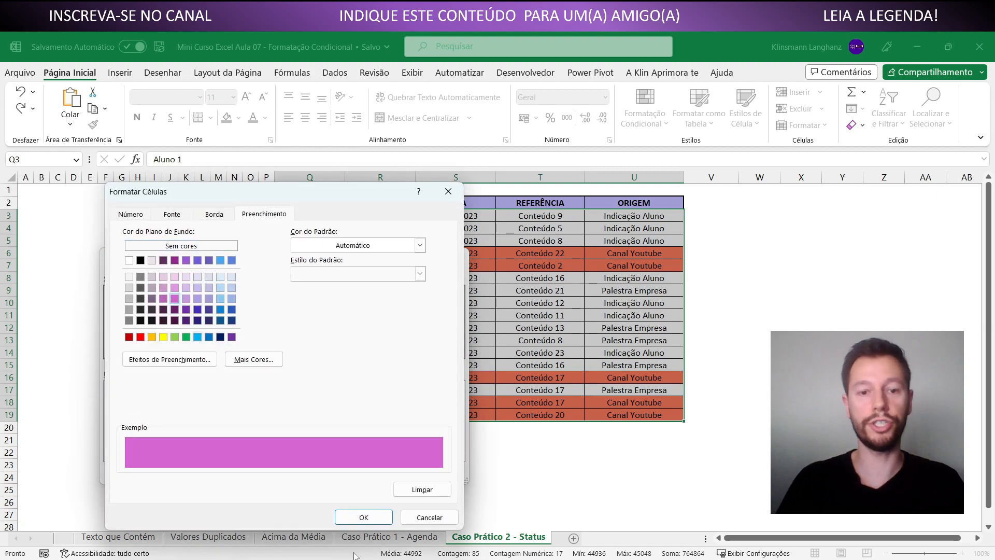
click(364, 517)
click(388, 472)
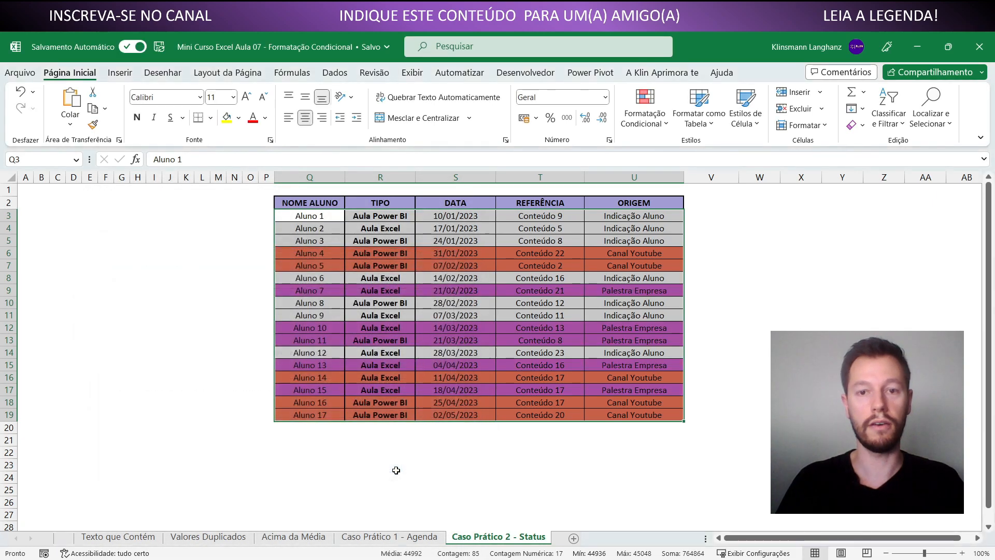
click(443, 463)
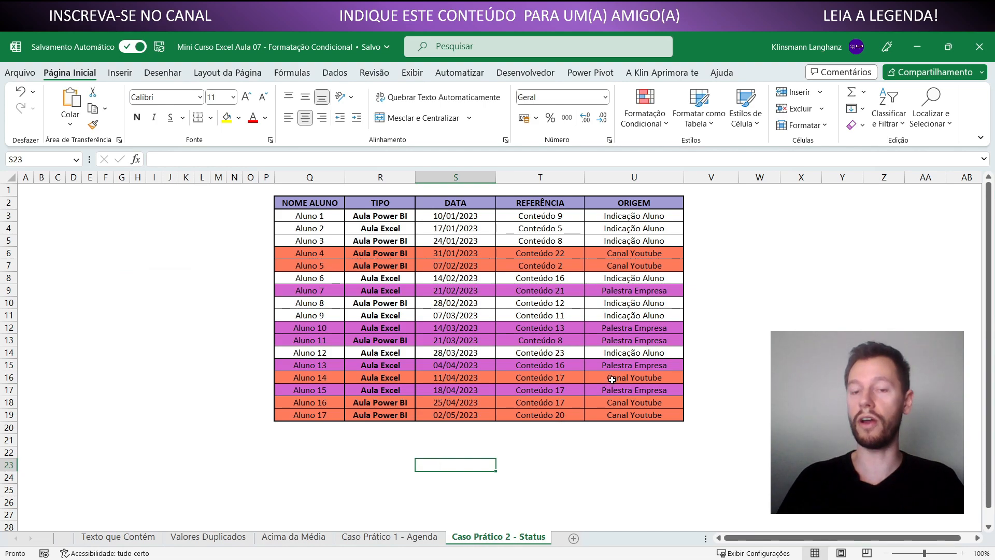
Change the ORIGEM value in U10 to Palestra Empresa and the one in U4 to Canal Youtube
click(608, 306)
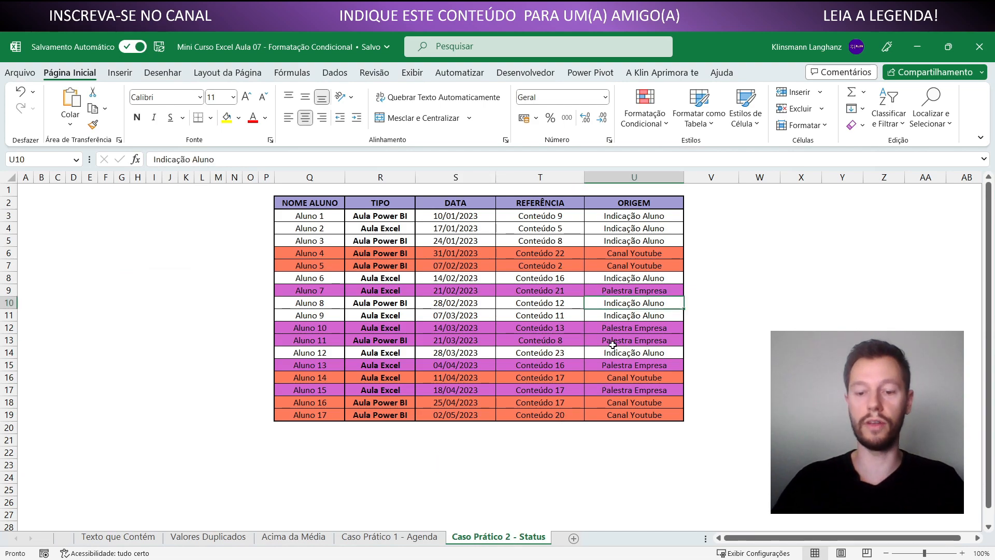
text(Palestra Empresa)
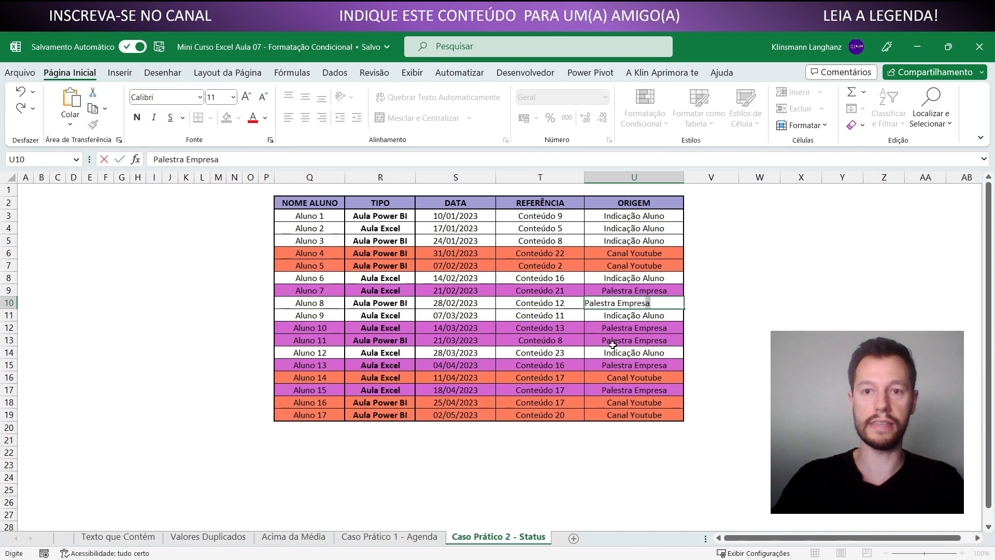
key(Return)
click(625, 230)
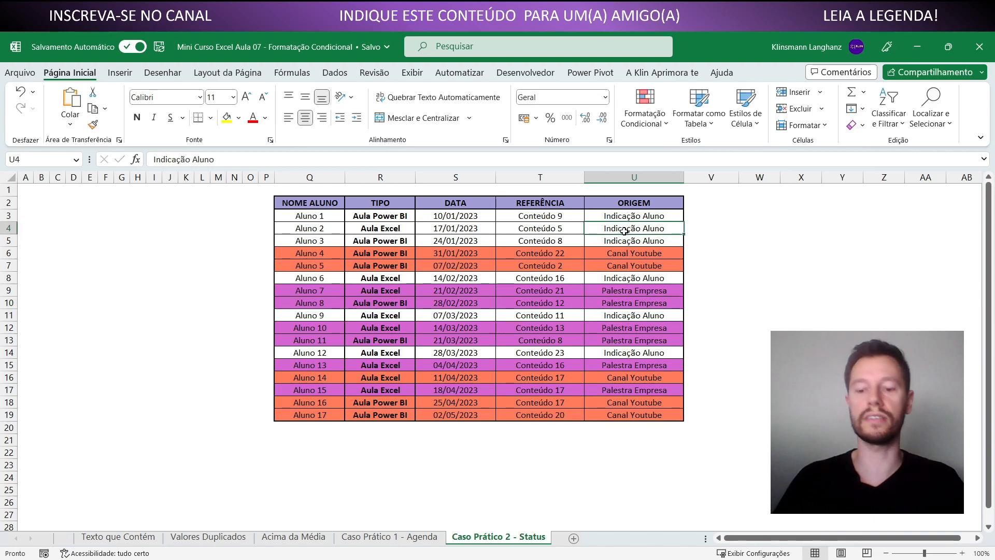
text(Canal Youtube)
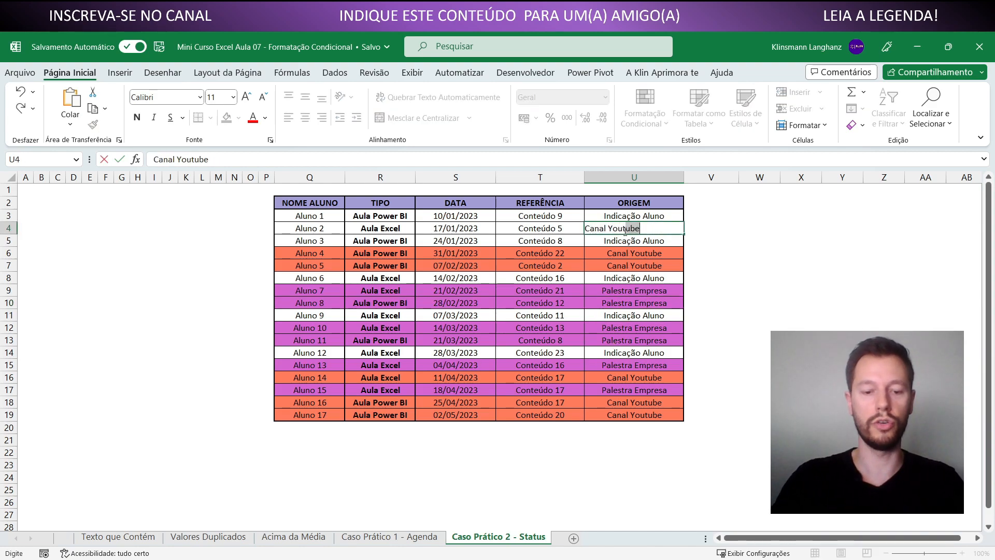
key(Return)
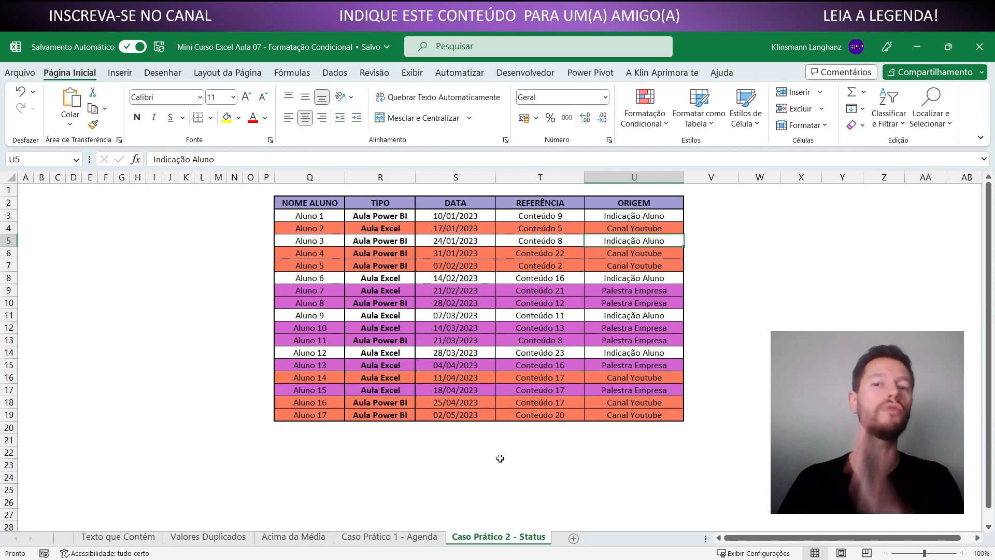
click(642, 177)
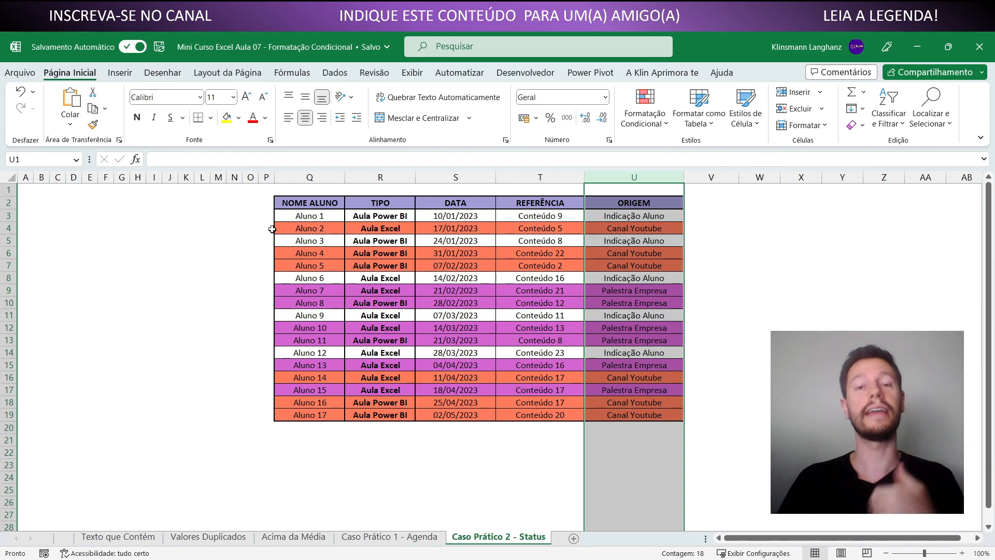
click(653, 230)
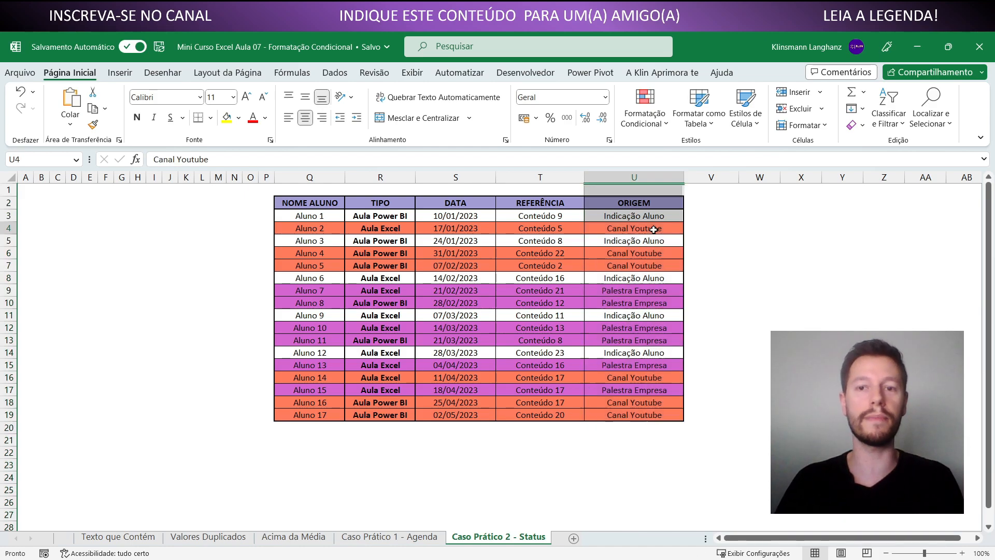
click(659, 295)
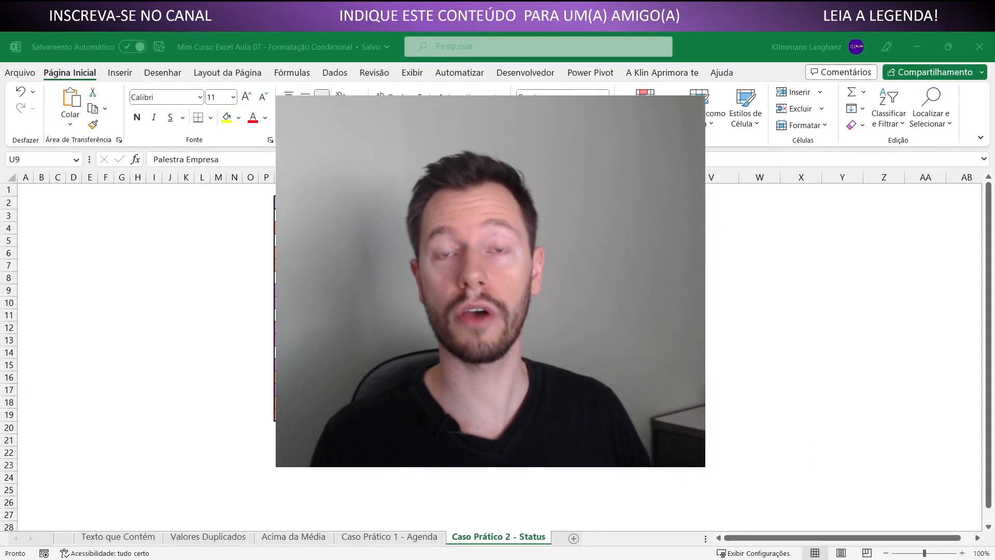